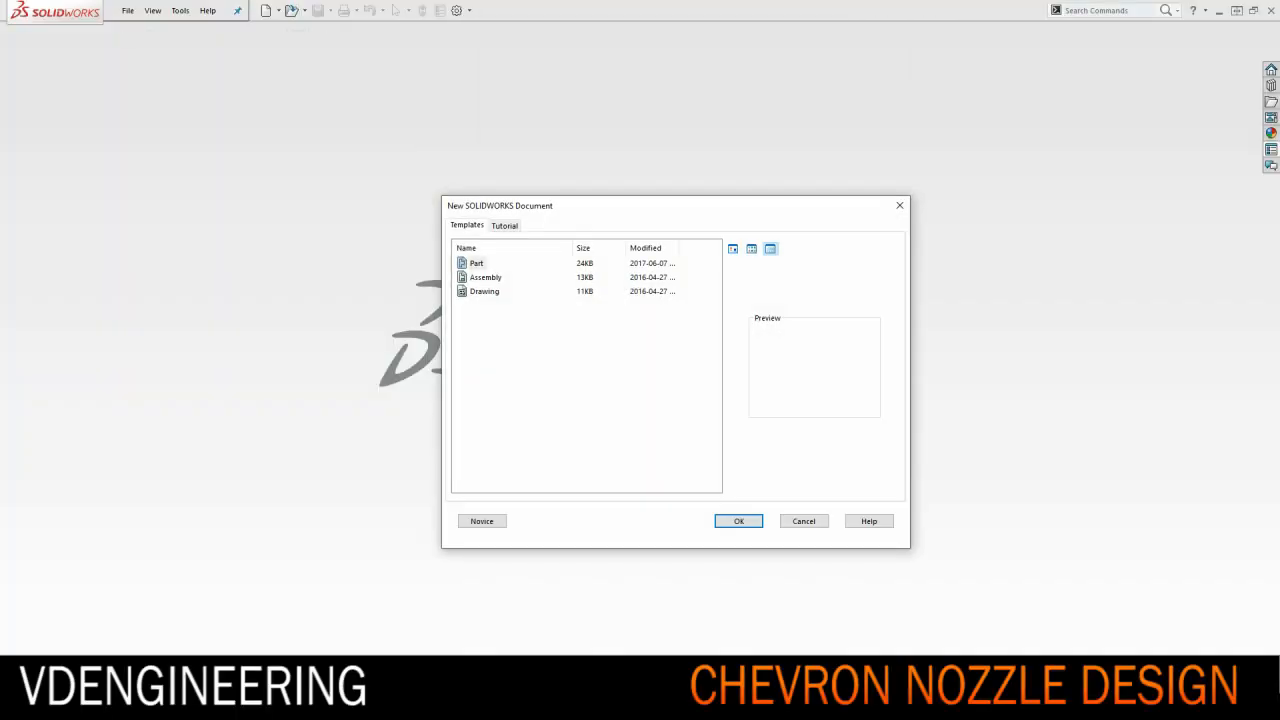
Start a Front Plane sketch, draw the flat profile line and begin the axis centreline at the origin
{"action": "key", "text": "Return"}
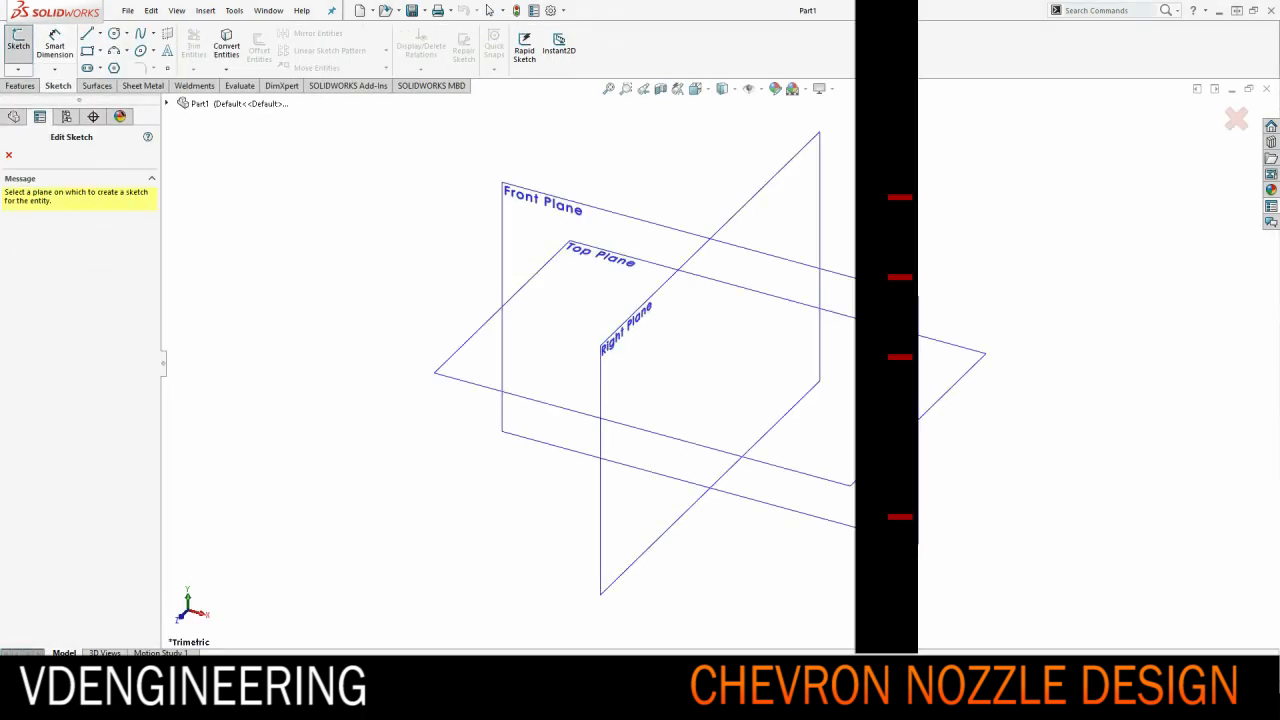
{"action": "left_click", "coordinate": [542, 200]}
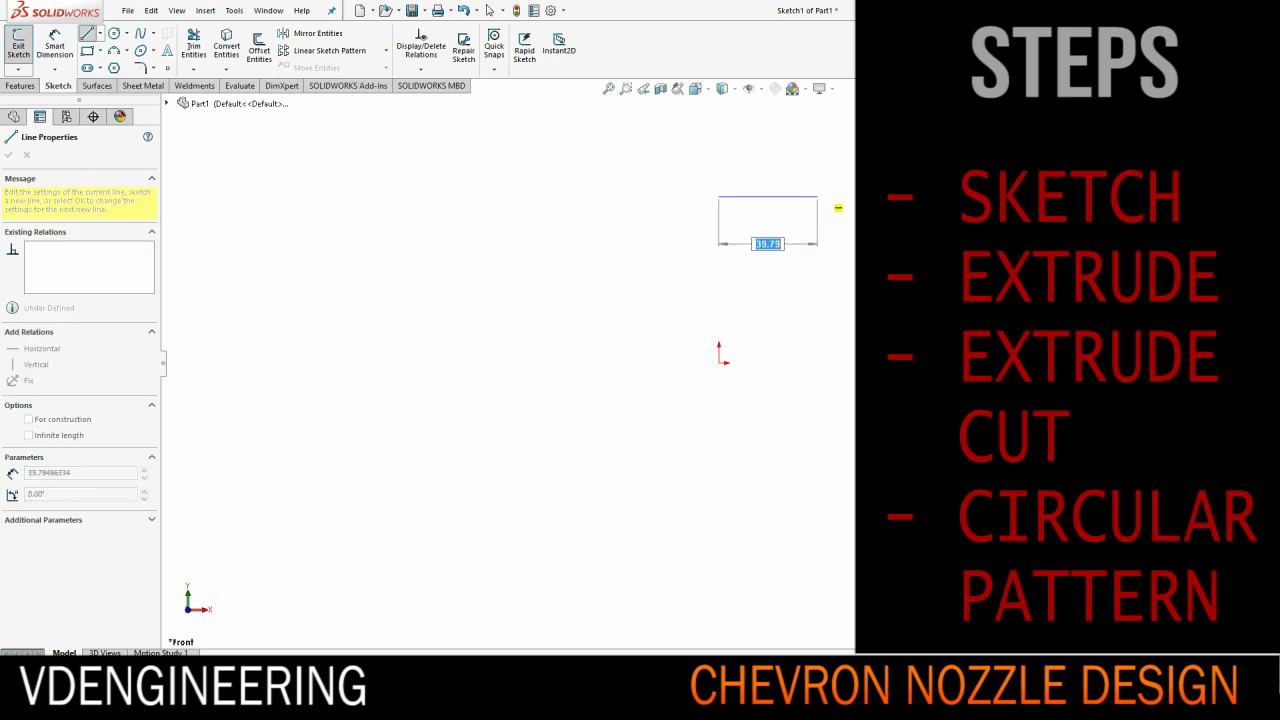
{"action": "left_click", "coordinate": [817, 197]}
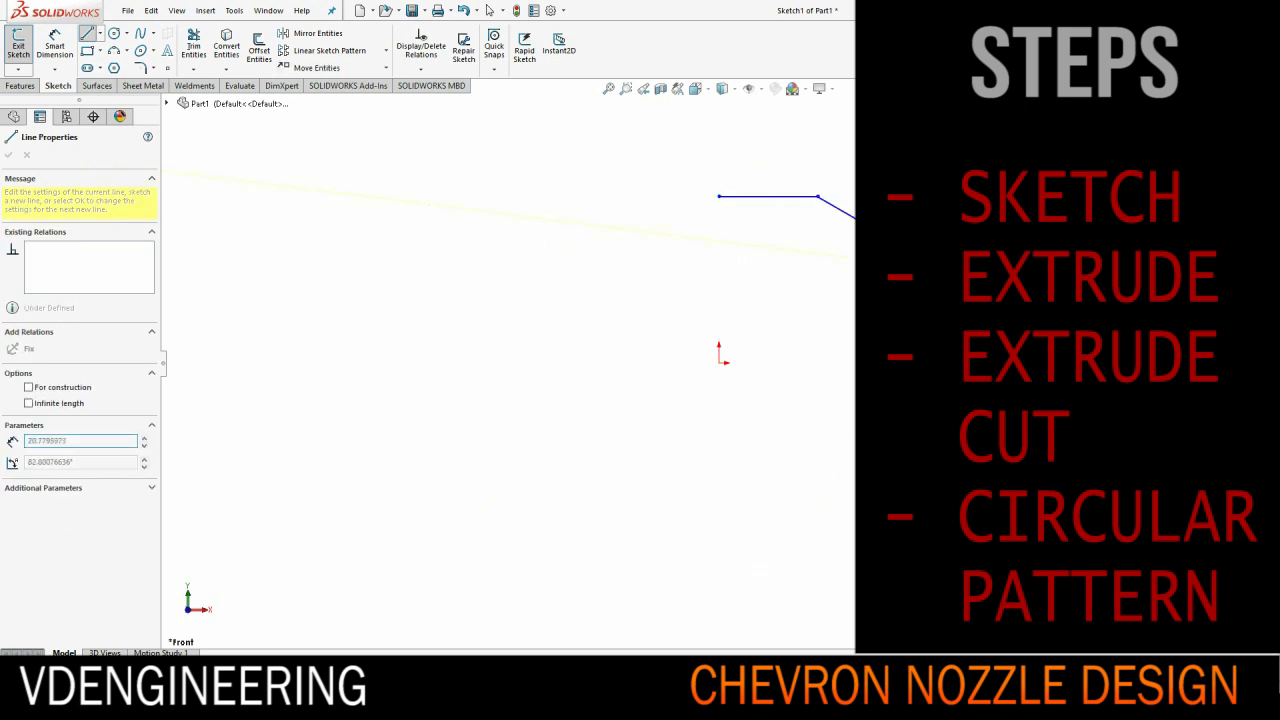
{"action": "key", "text": "l"}
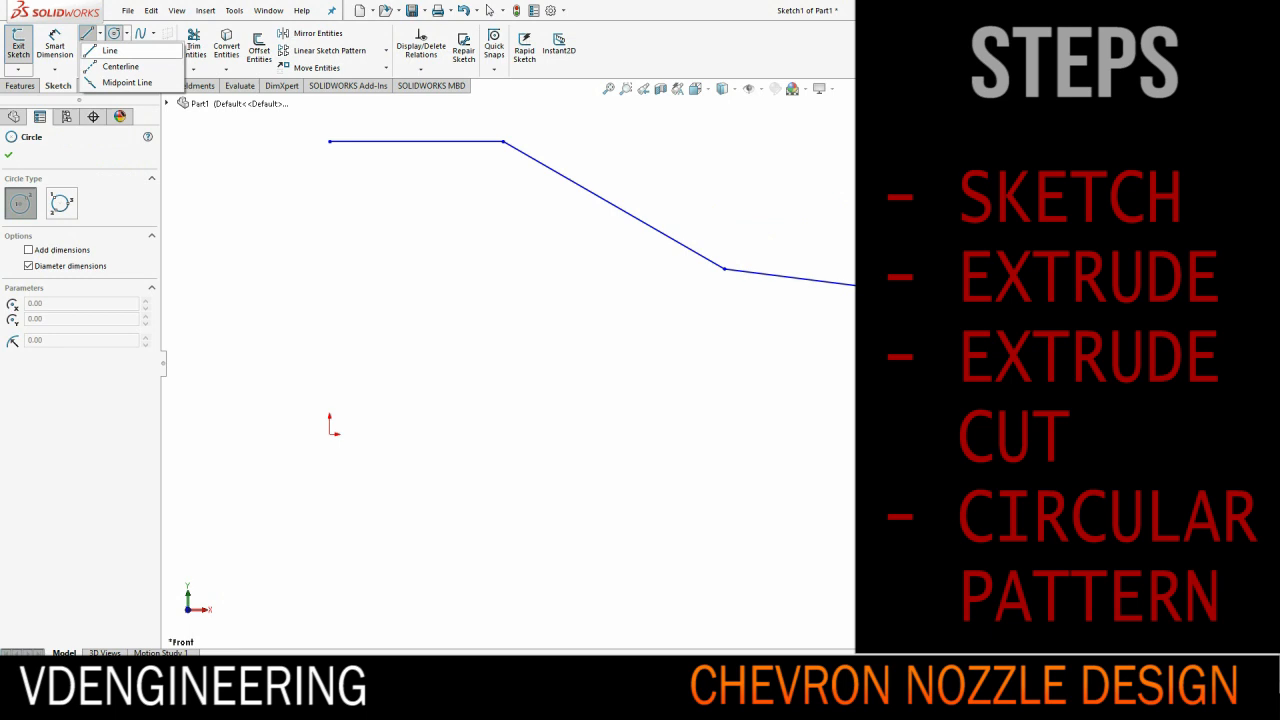
{"action": "left_click", "coordinate": [331, 432]}
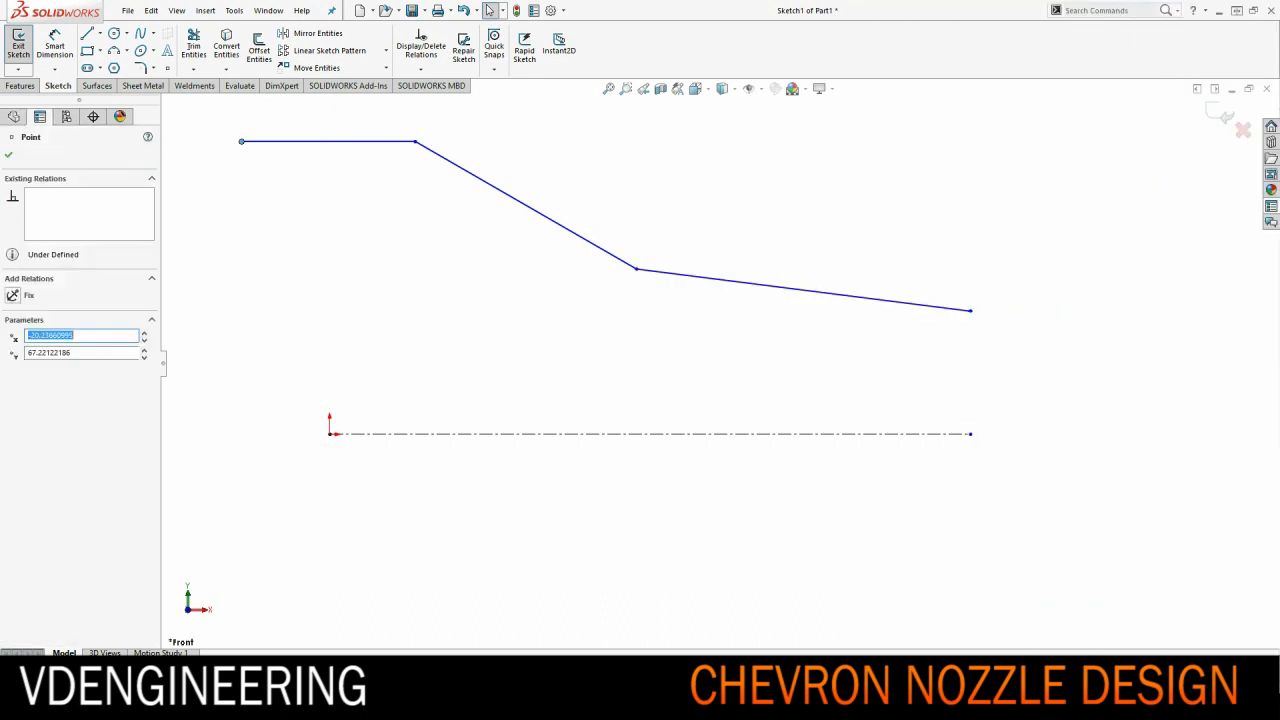
Add a 7.5° angle dimension between the tail sloped line and the centreline
{"action": "left_click", "coordinate": [36, 385]}
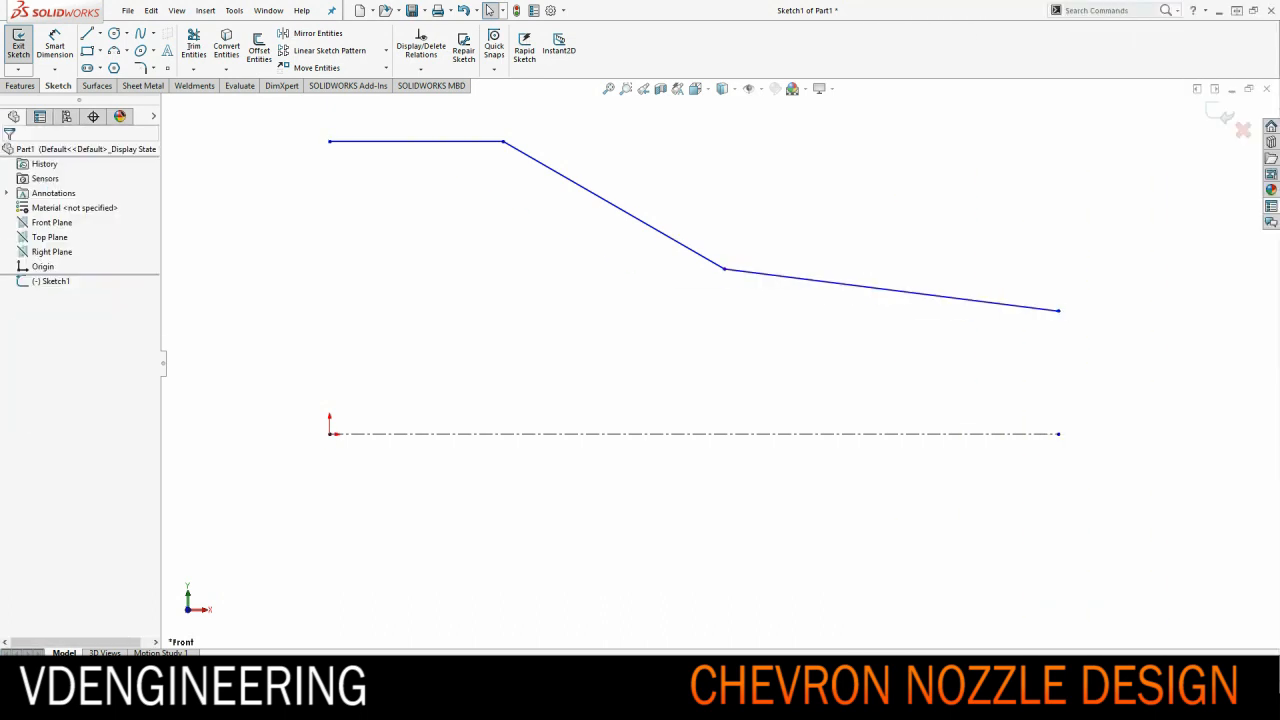
{"action": "left_click", "coordinate": [890, 290]}
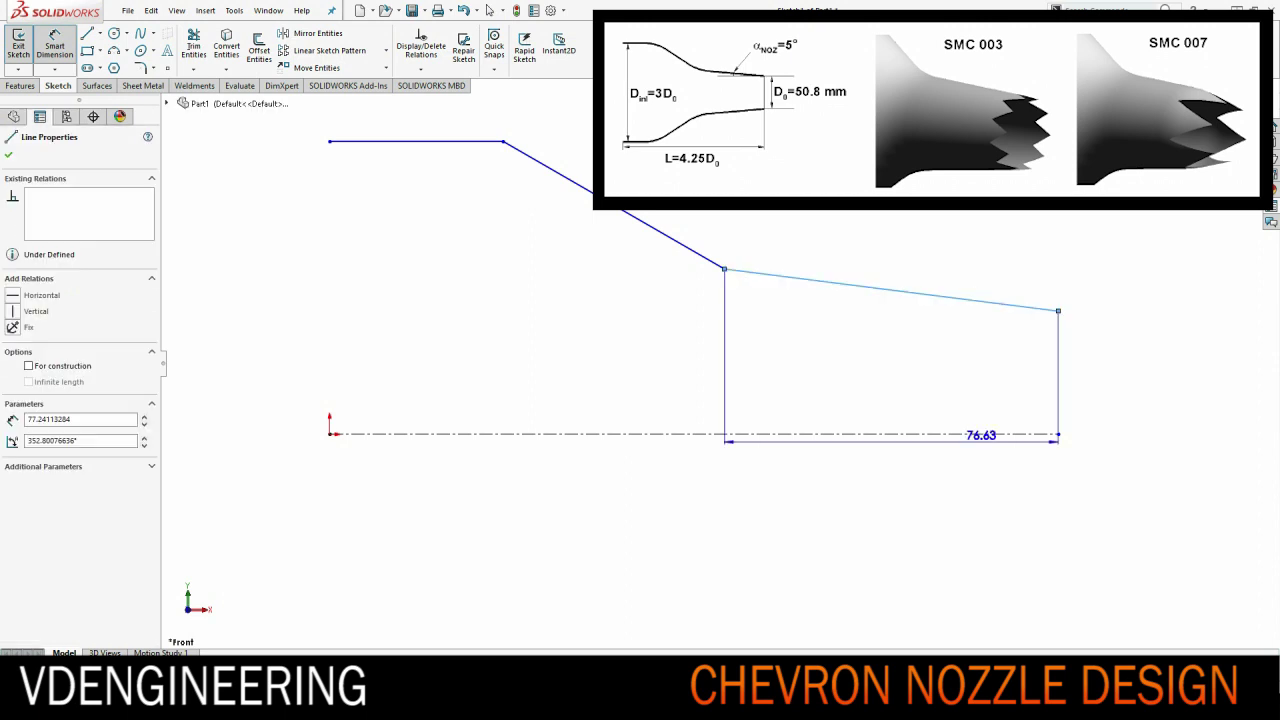
{"action": "left_click", "coordinate": [691, 434]}
{"action": "left_click", "coordinate": [985, 365]}
{"action": "type", "text": "7.5"}
{"action": "key", "text": "Return"}
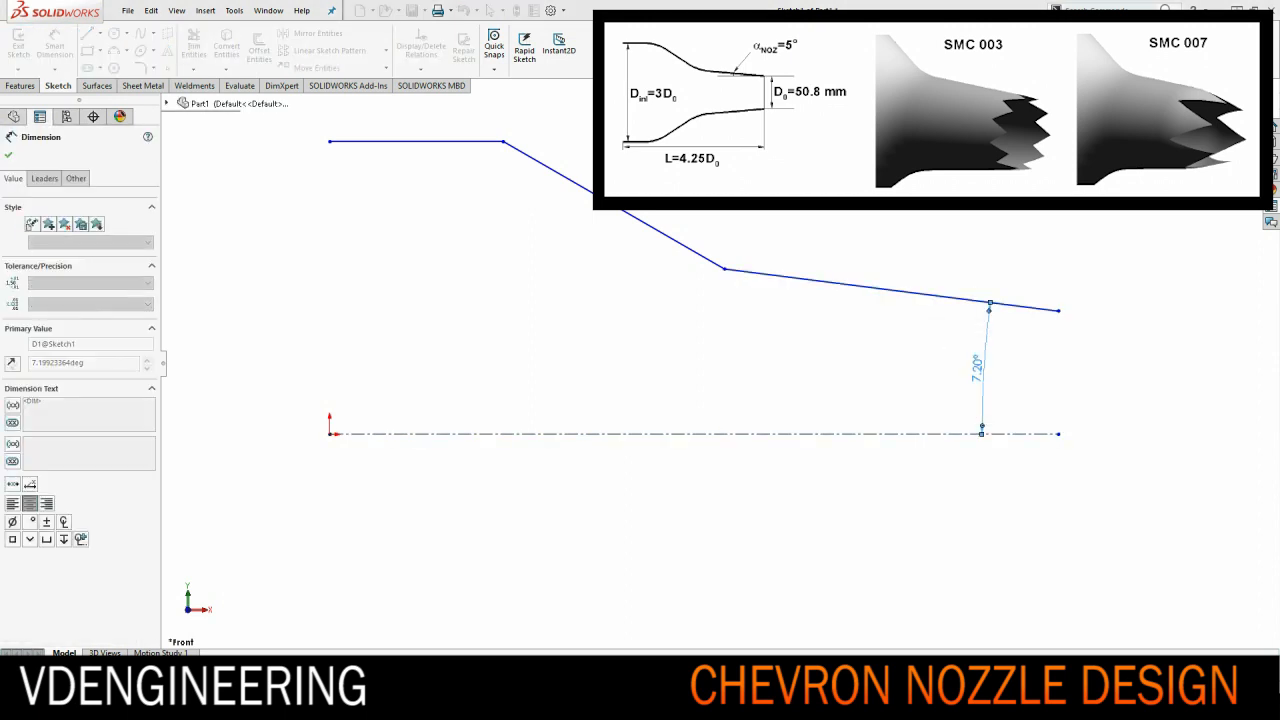
{"action": "key", "text": "Escape"}
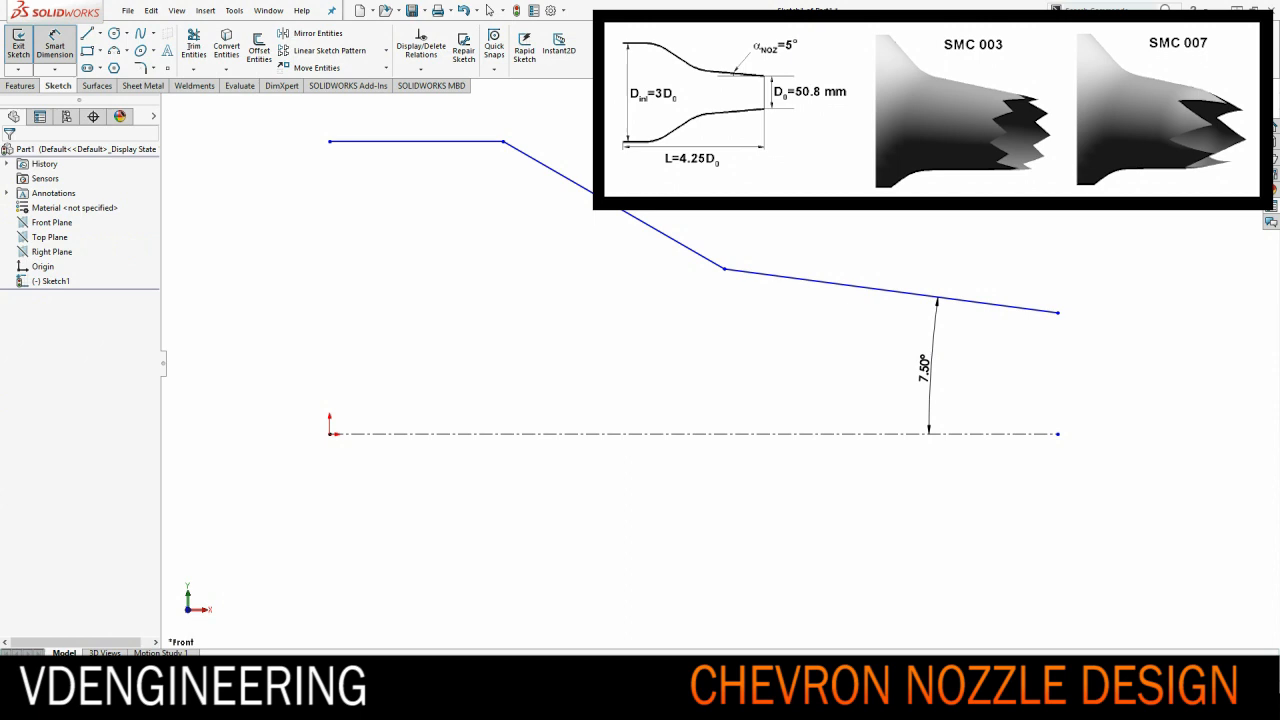
Dimension the inlet height above the centreline, first 65 mm then corrected to 55 mm
{"action": "left_click", "coordinate": [416, 141]}
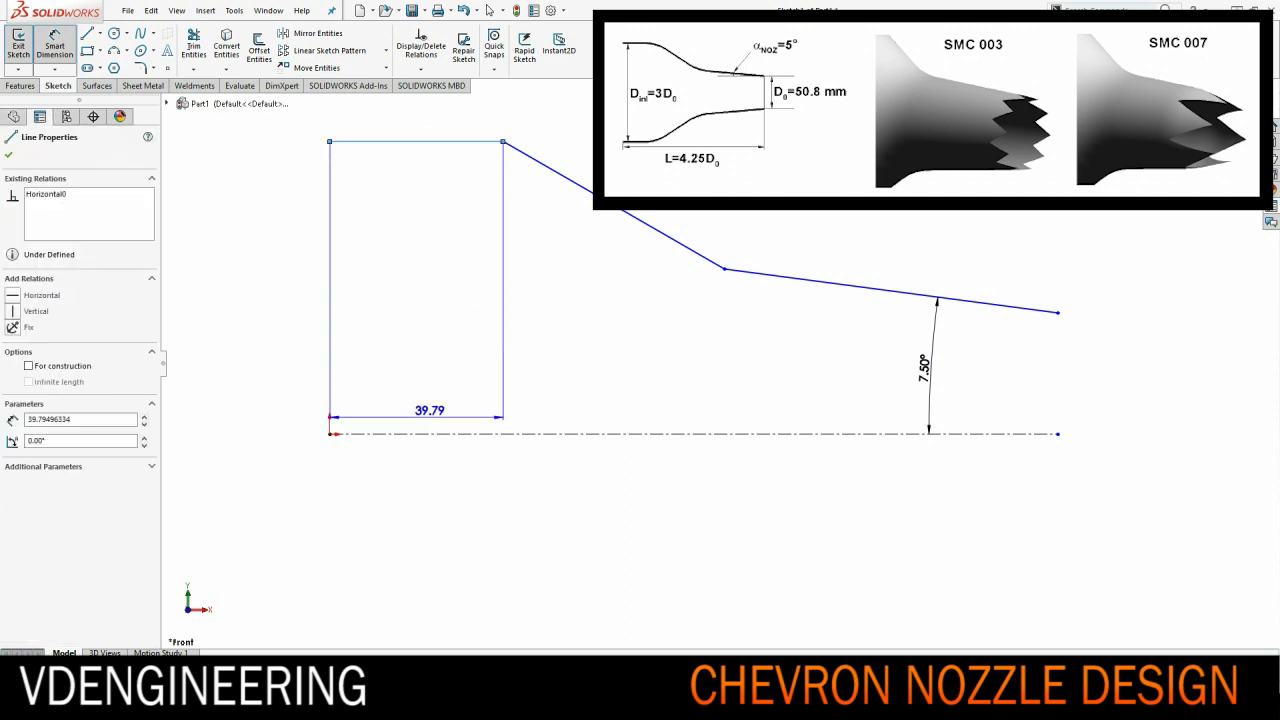
{"action": "left_click", "coordinate": [690, 434]}
{"action": "left_click", "coordinate": [274, 290]}
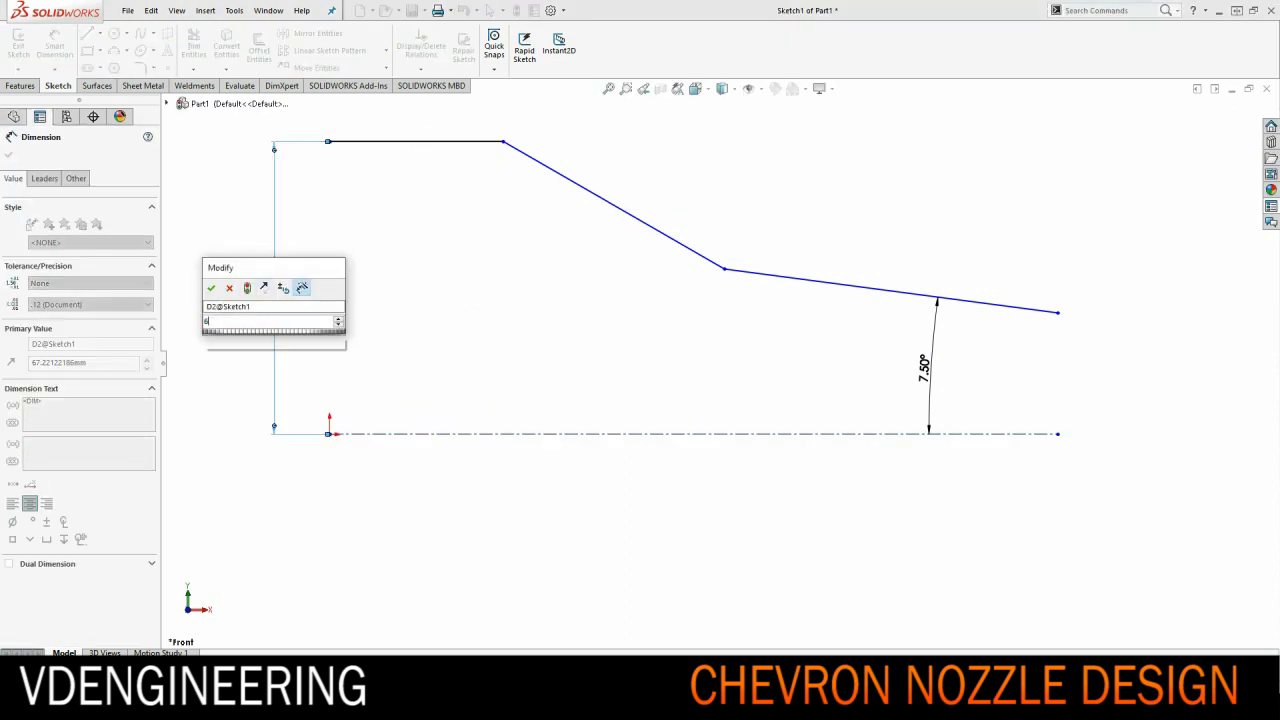
{"action": "type", "text": "65"}
{"action": "key", "text": "Return"}
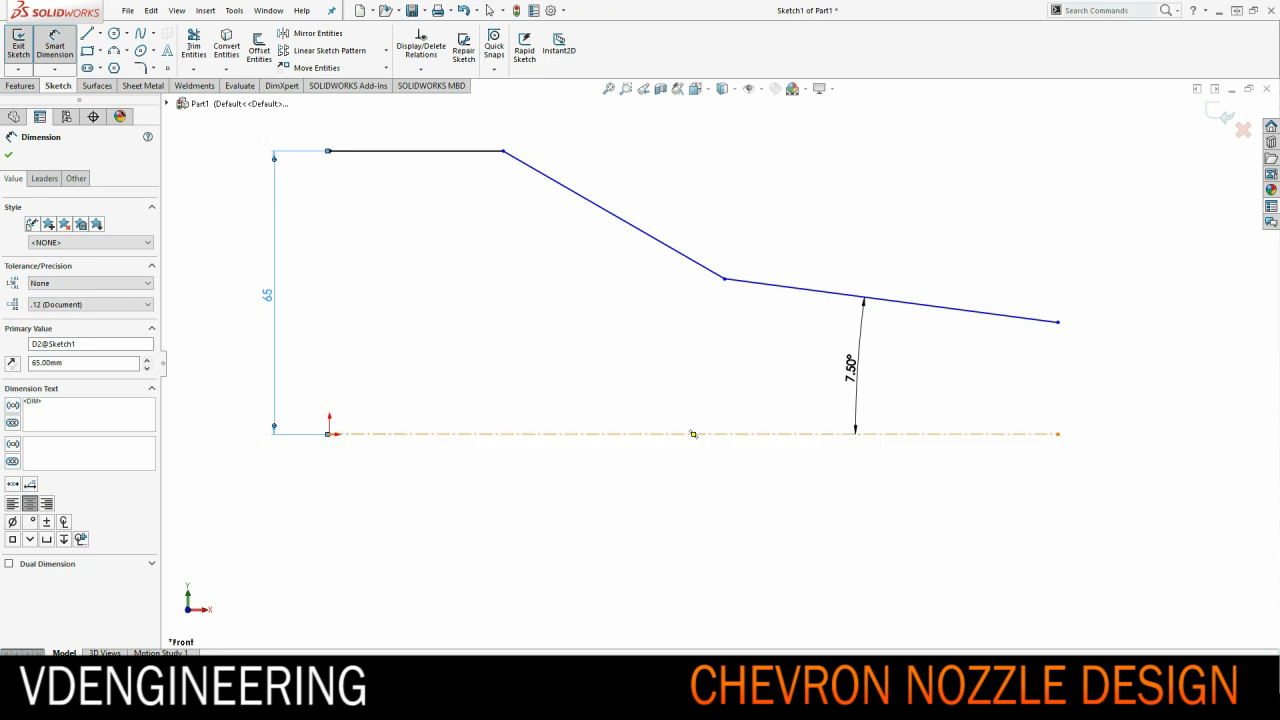
{"action": "key", "text": "Escape"}
{"action": "left_click", "coordinate": [690, 434]}
{"action": "double_click", "coordinate": [267, 295]}
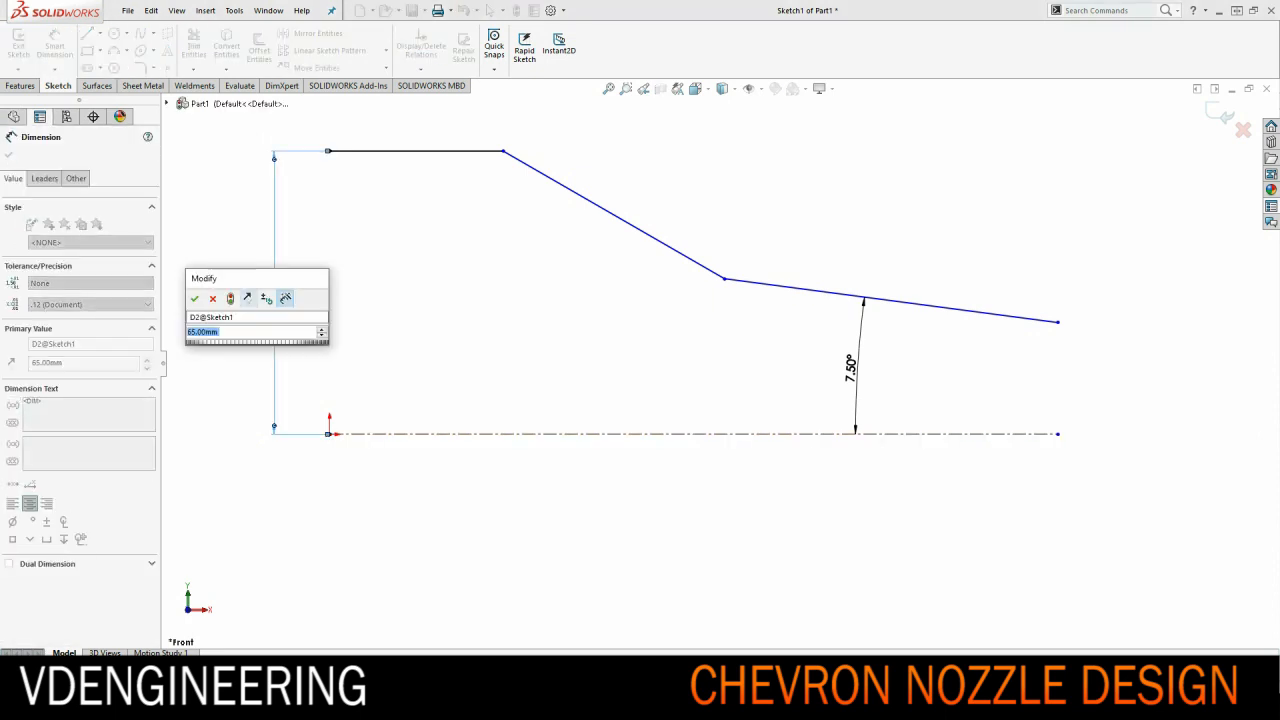
{"action": "type", "text": "55"}
{"action": "key", "text": "Return"}
{"action": "key", "text": "Escape"}
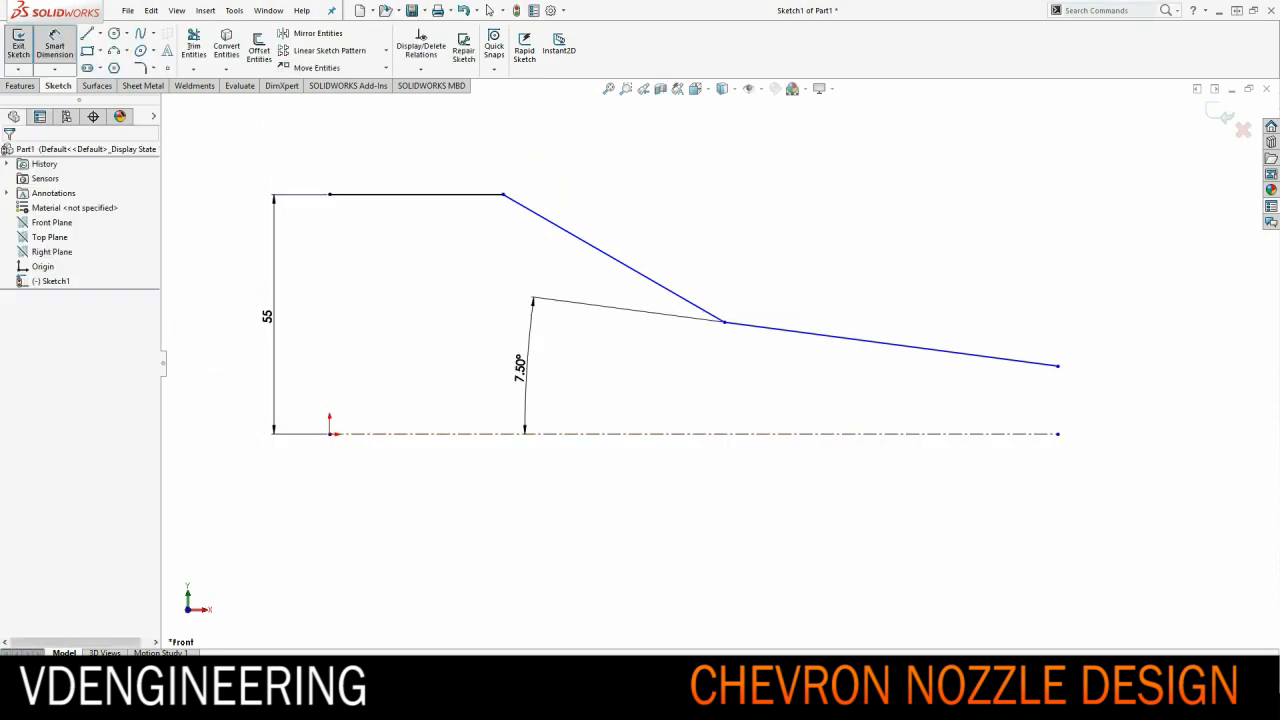
Round both profile corners with R55 sketch fillets and reopen the 7.5° angle for editing
{"action": "left_click", "coordinate": [141, 68]}
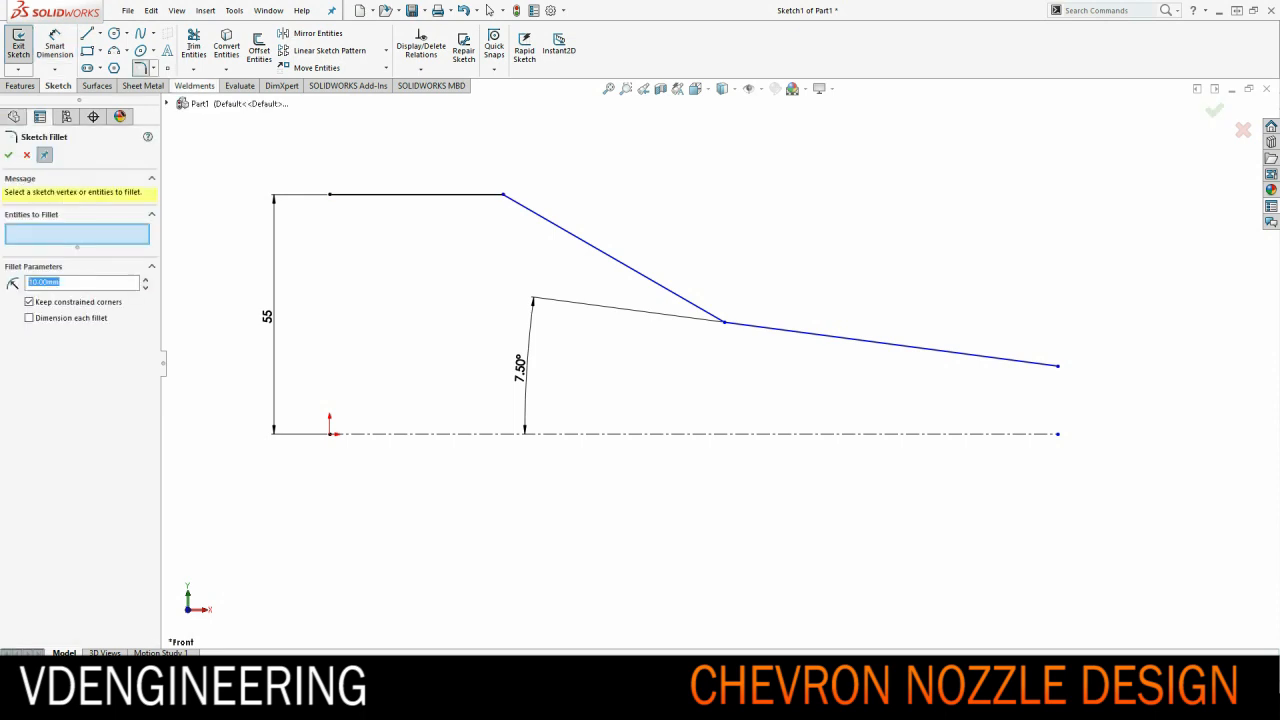
{"action": "left_click", "coordinate": [505, 196]}
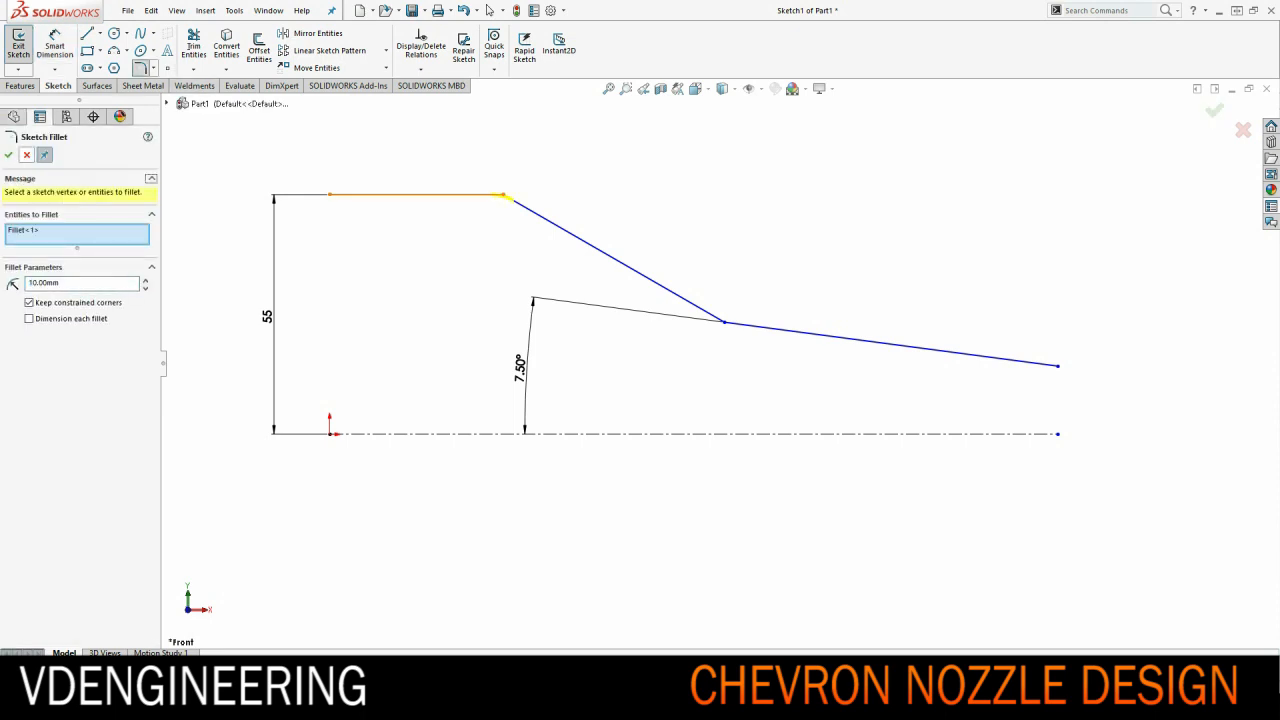
{"action": "key", "text": "Escape"}
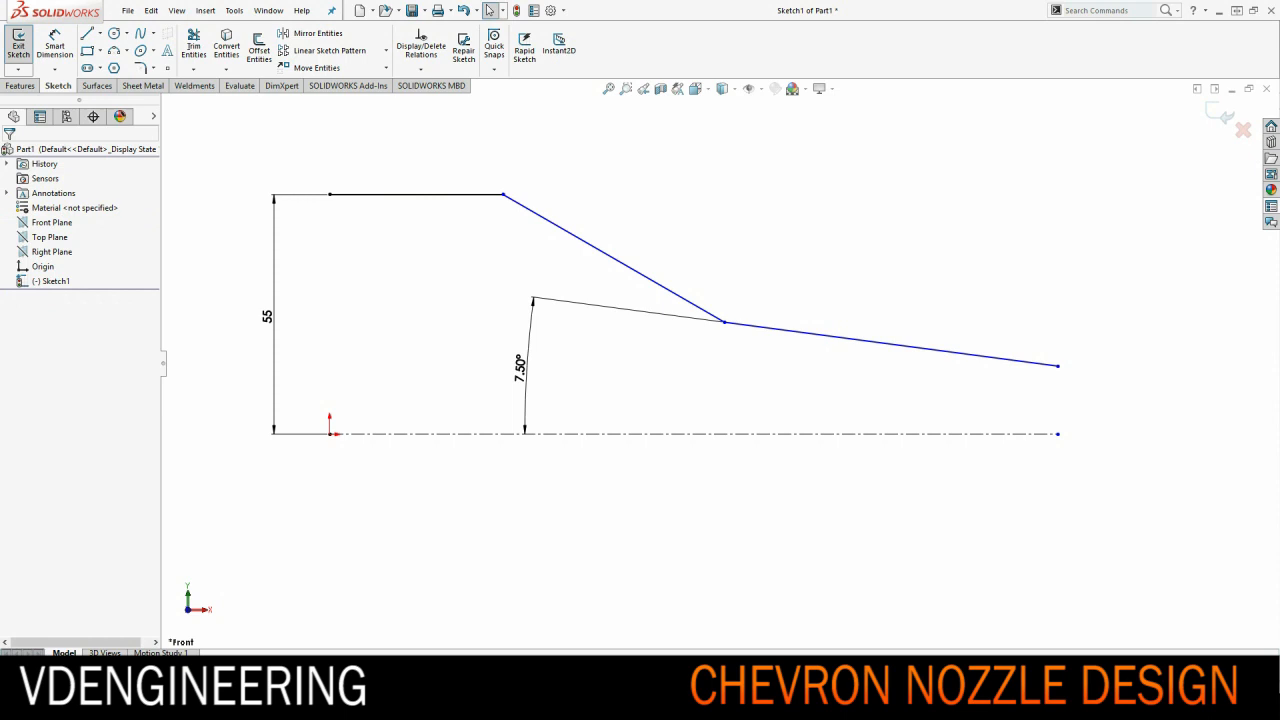
{"action": "left_click", "coordinate": [141, 68]}
{"action": "left_click", "coordinate": [505, 196]}
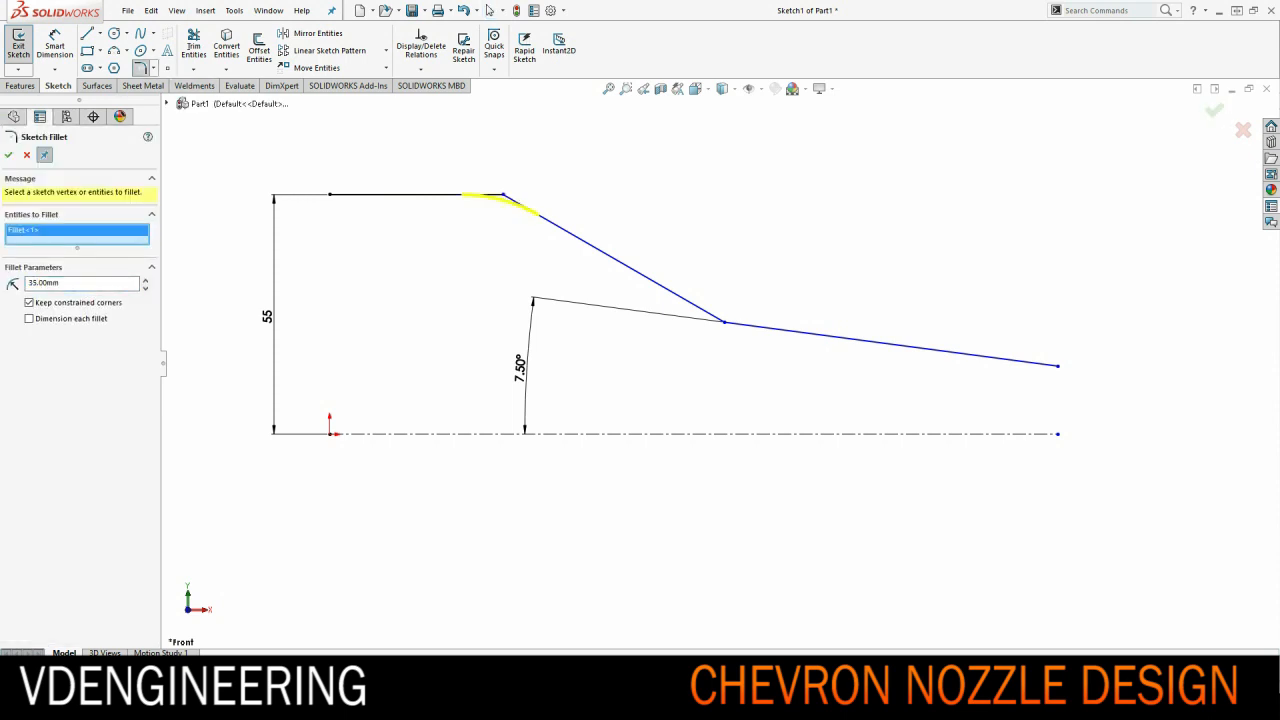
{"action": "left_click", "coordinate": [723, 321]}
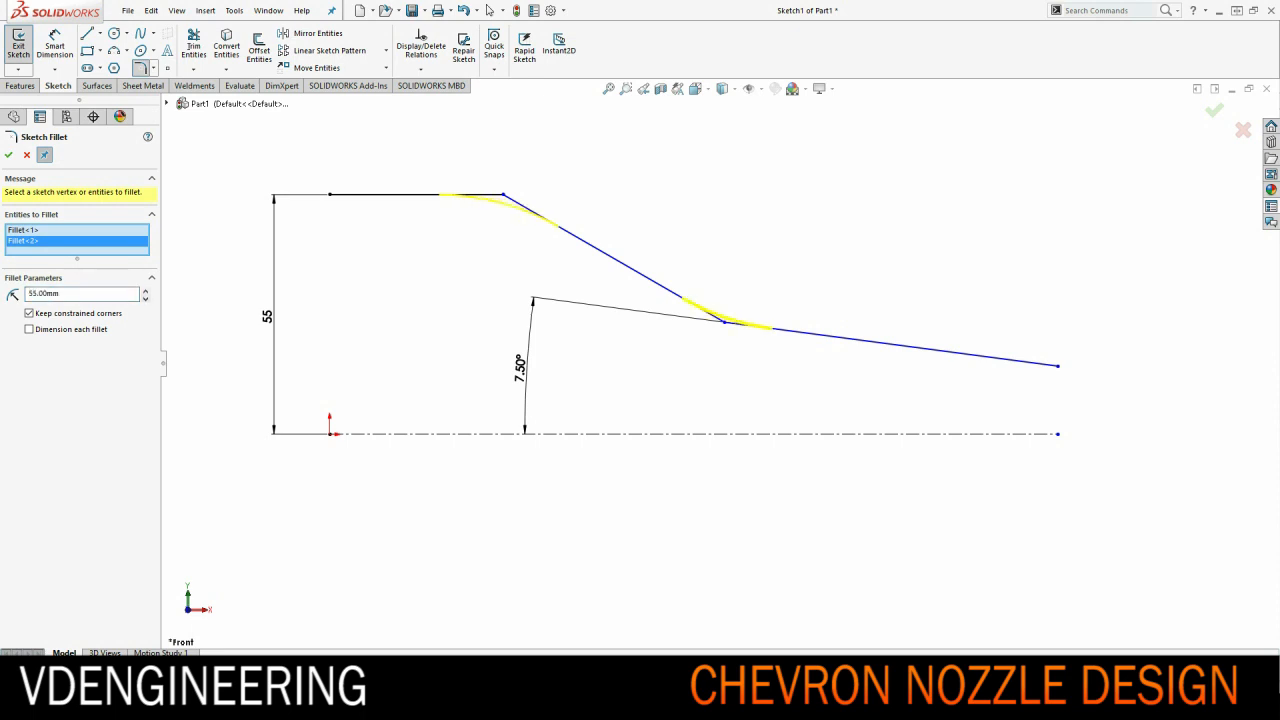
{"action": "left_click", "coordinate": [9, 154]}
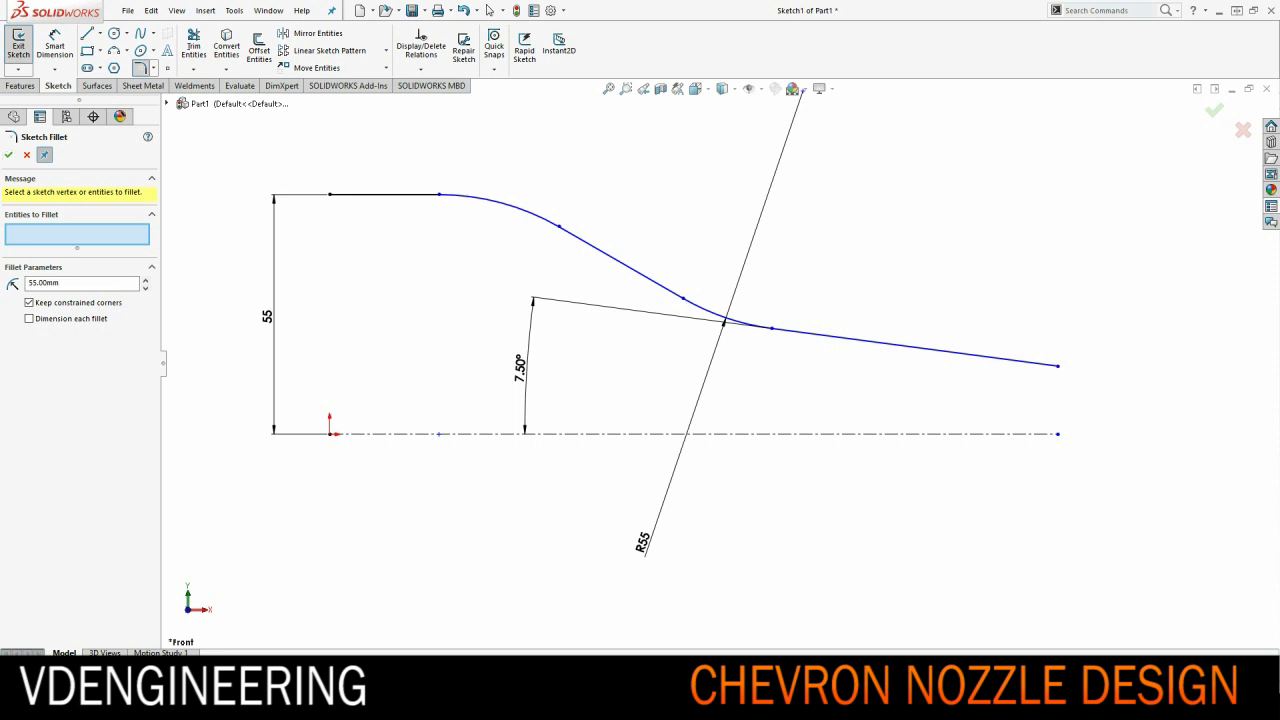
{"action": "left_click", "coordinate": [9, 154]}
{"action": "double_click", "coordinate": [519, 368]}
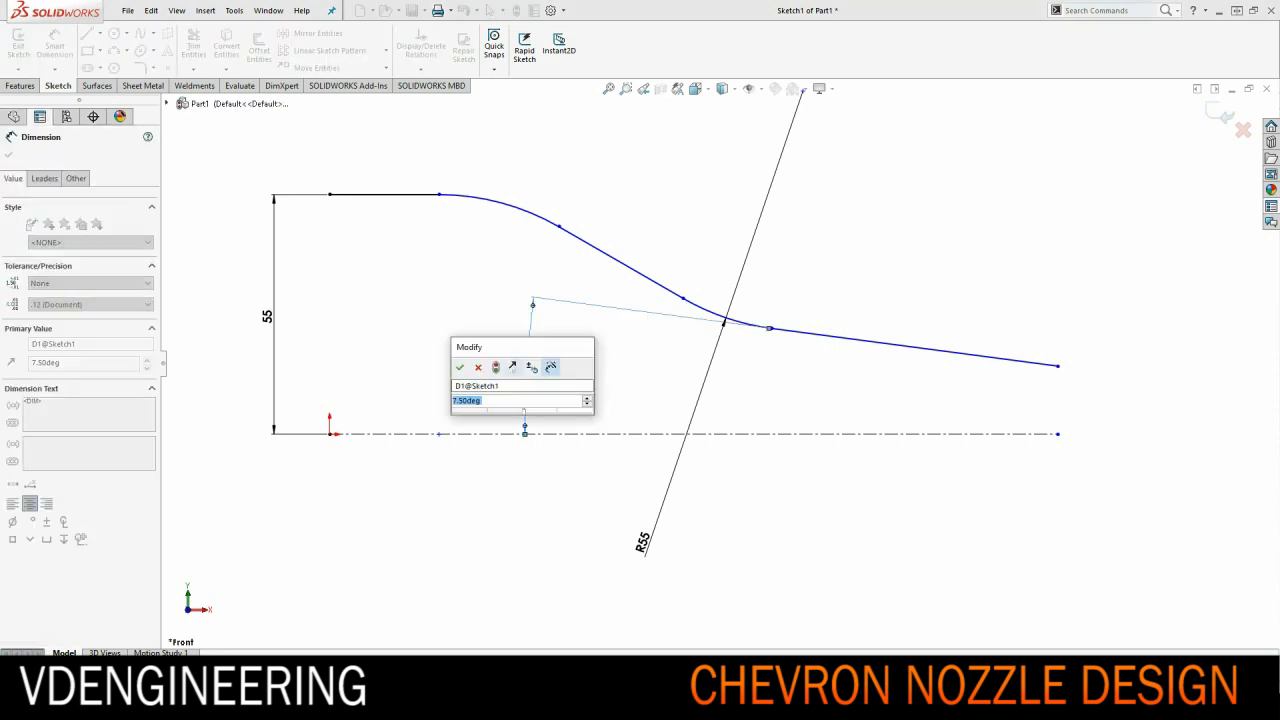
{"action": "type", "text": "5"}
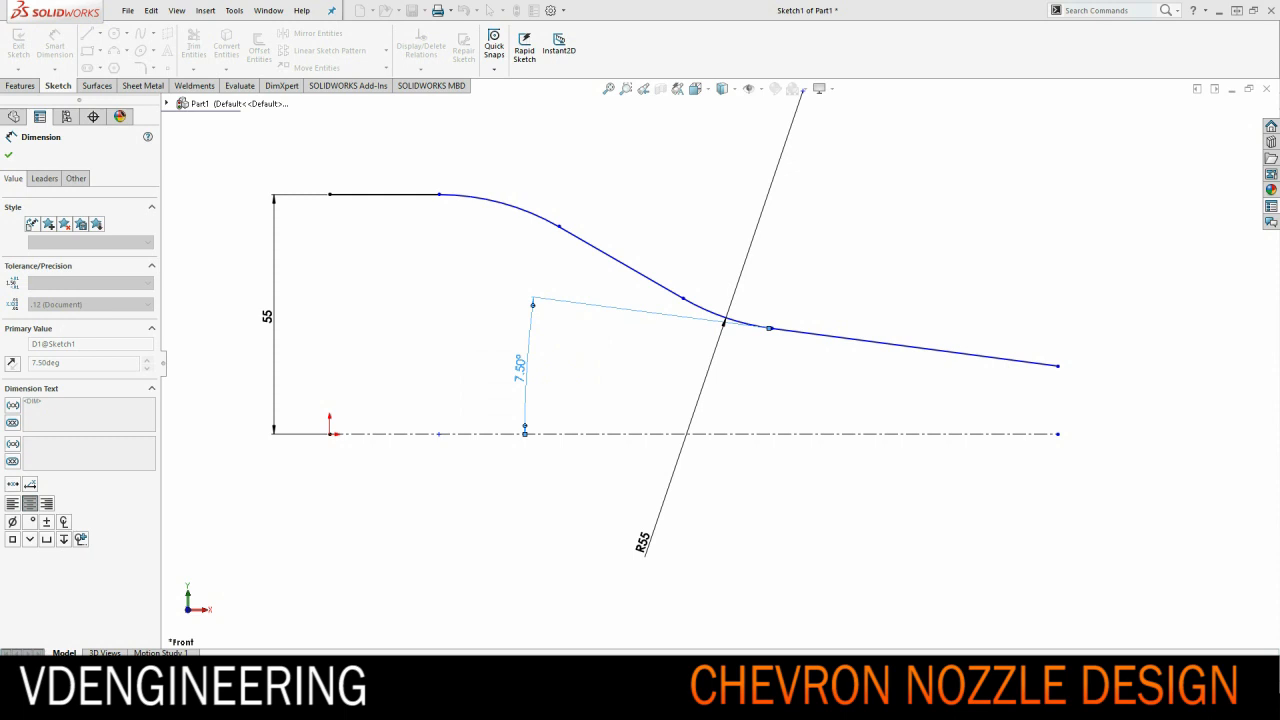
Set the taper angle to 5° and close the profile with inlet, axis and outlet lines
{"action": "key", "text": "Return"}
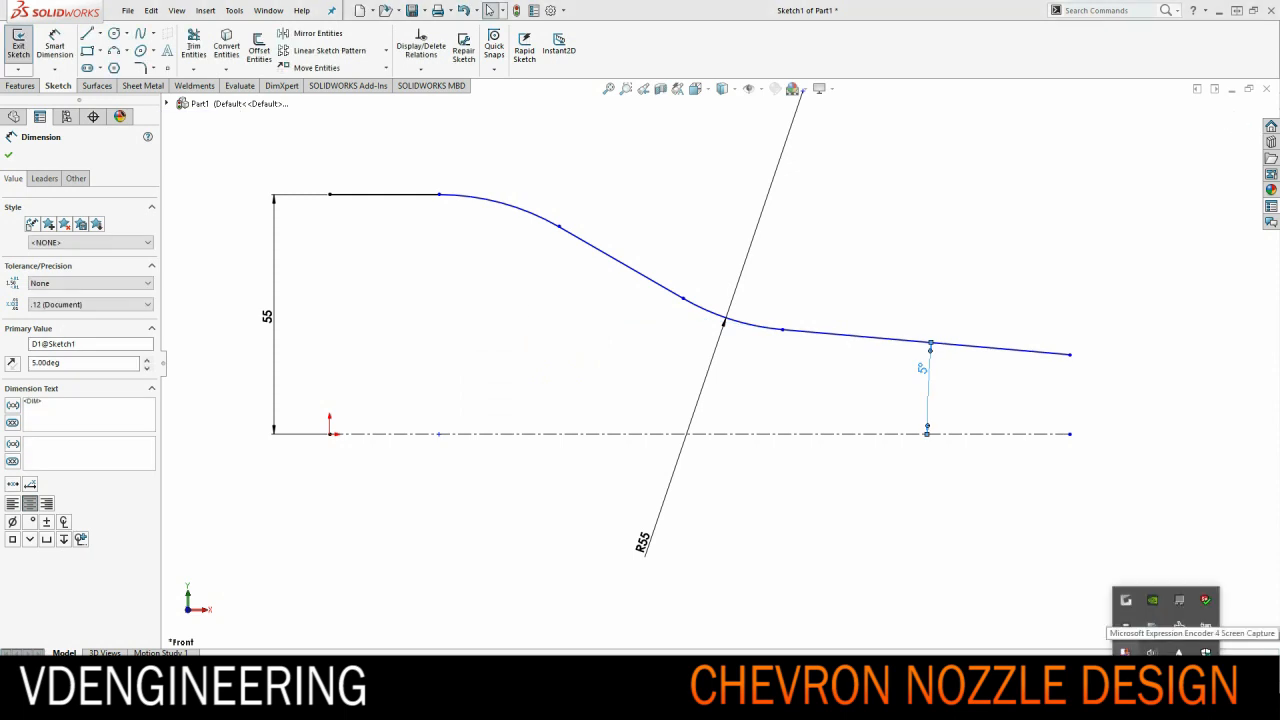
{"action": "key", "text": "Escape"}
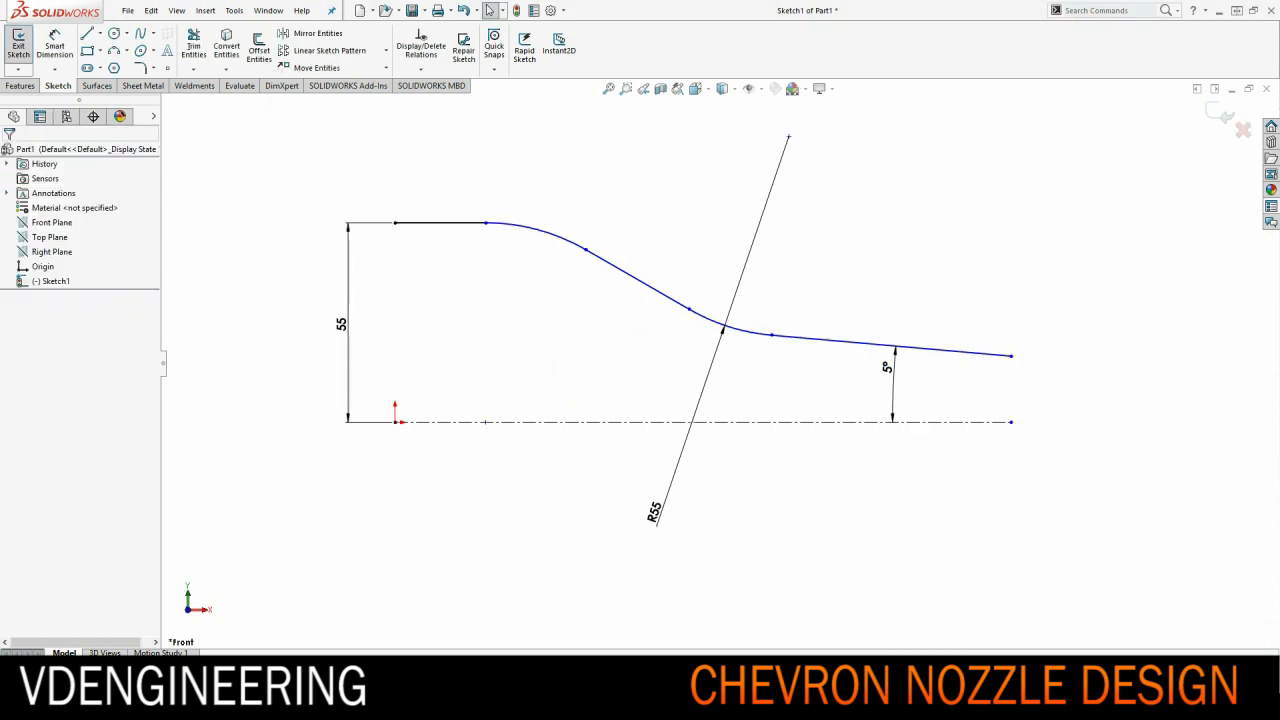
{"action": "middle_click_drag", "start_coordinate": [700, 300], "coordinate": [662, 352], "text": "ctrl"}
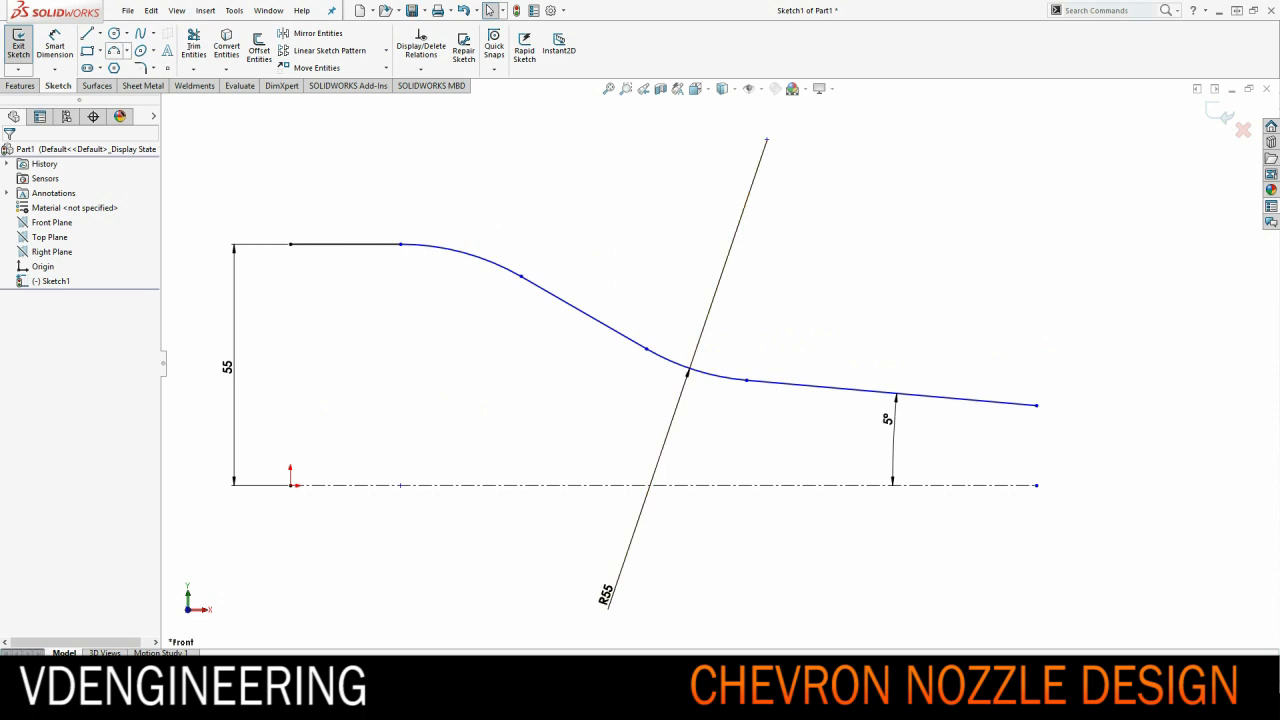
{"action": "key", "text": "l"}
{"action": "left_click", "coordinate": [290, 245]}
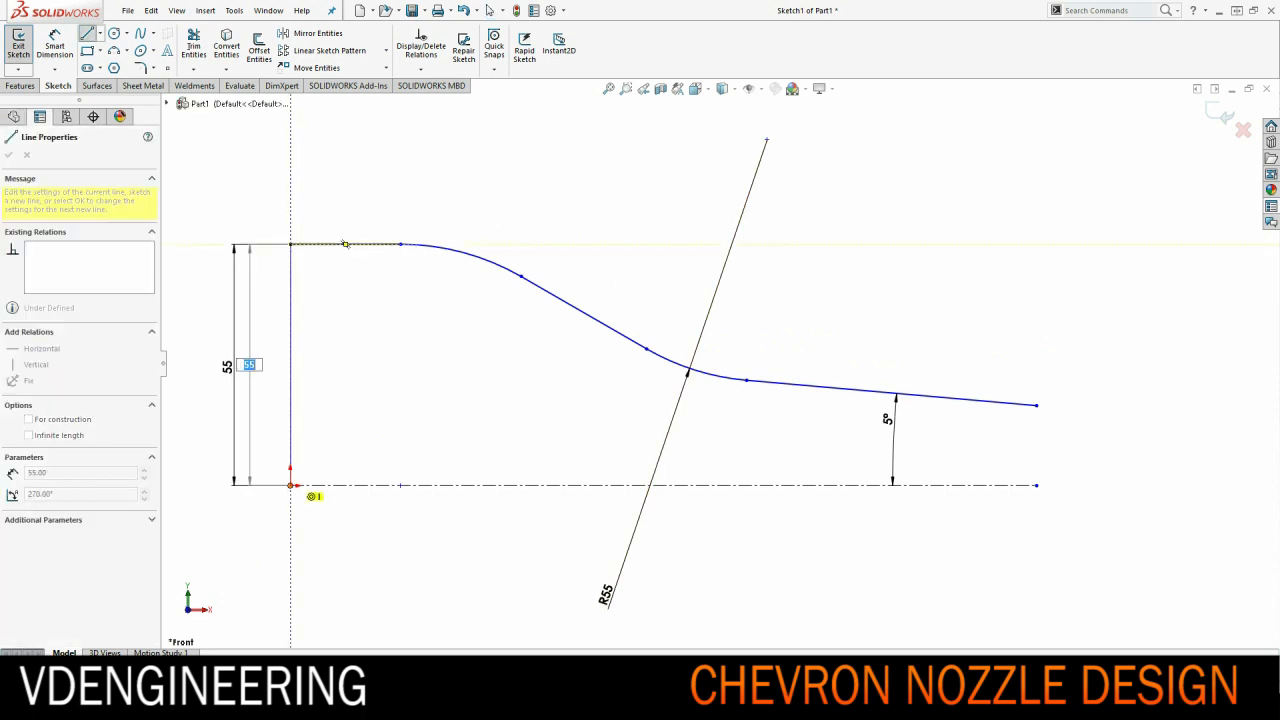
{"action": "left_click", "coordinate": [290, 484]}
{"action": "left_click", "coordinate": [1036, 484]}
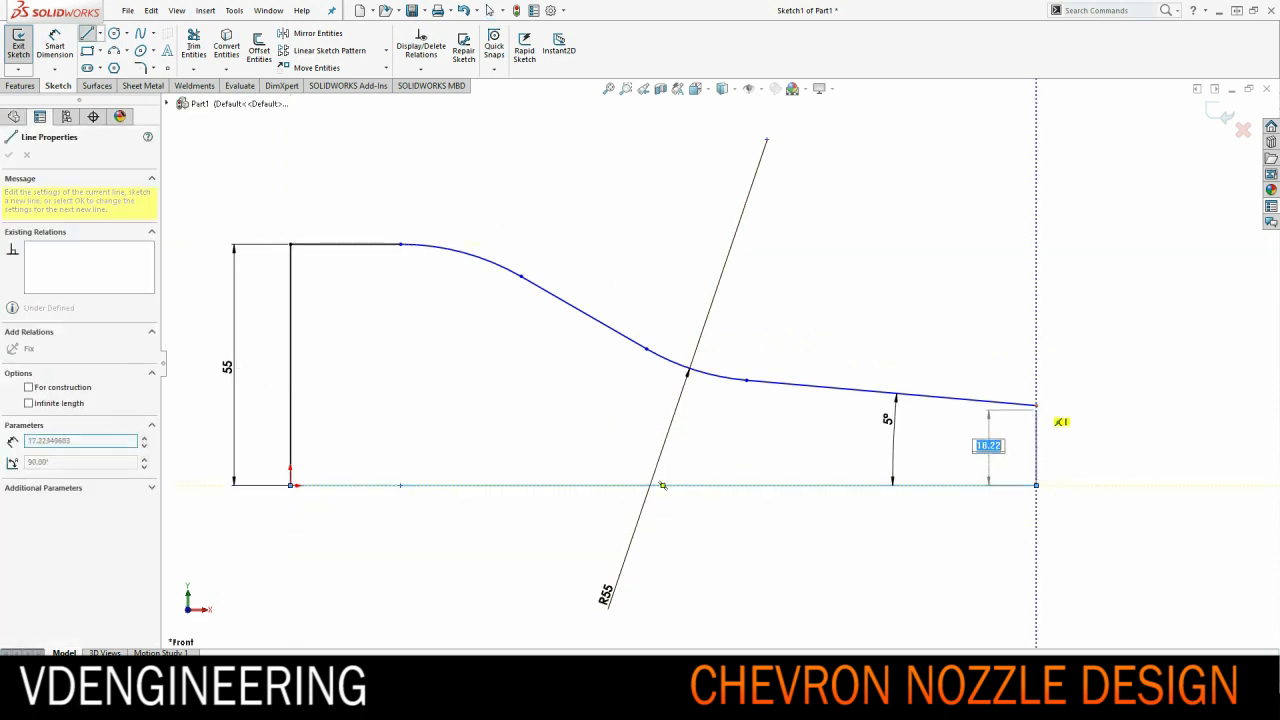
{"action": "left_click", "coordinate": [1036, 405]}
{"action": "key", "text": "Escape"}
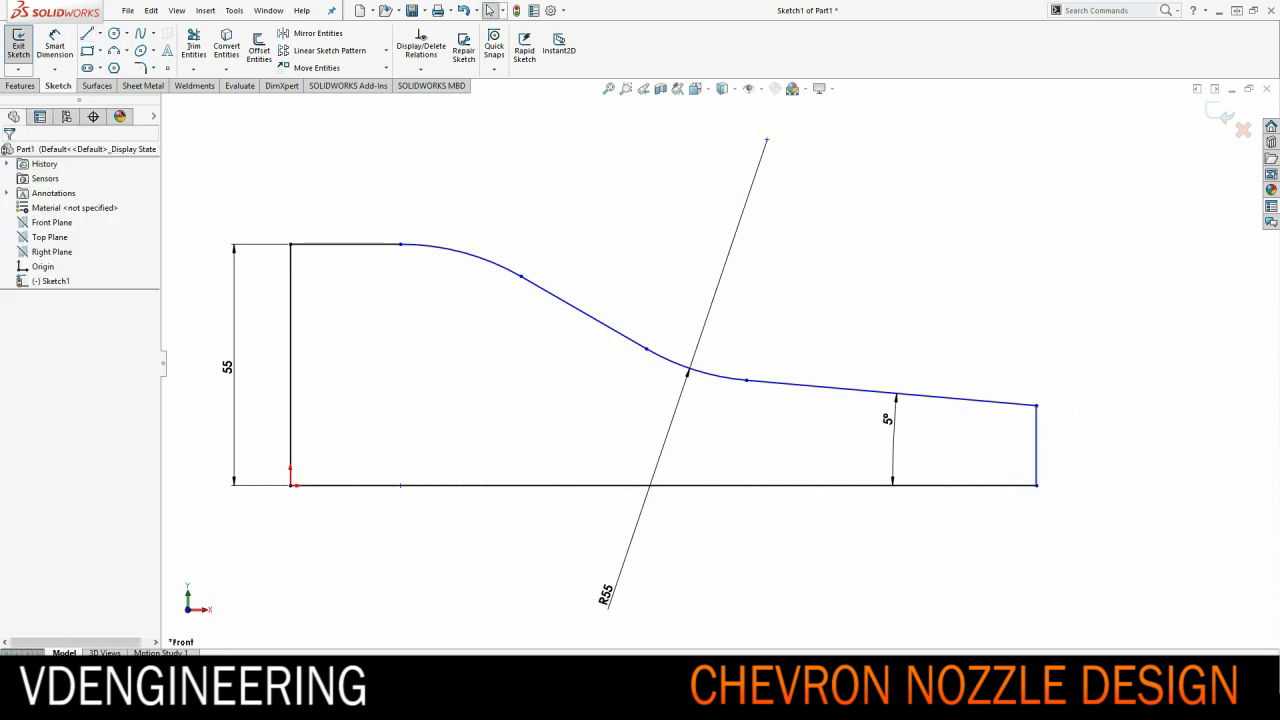
Dimension the outlet edge to 19 and revolve the profile 360° about the bottom line
{"action": "key", "text": "d"}
{"action": "left_click", "coordinate": [1036, 445]}
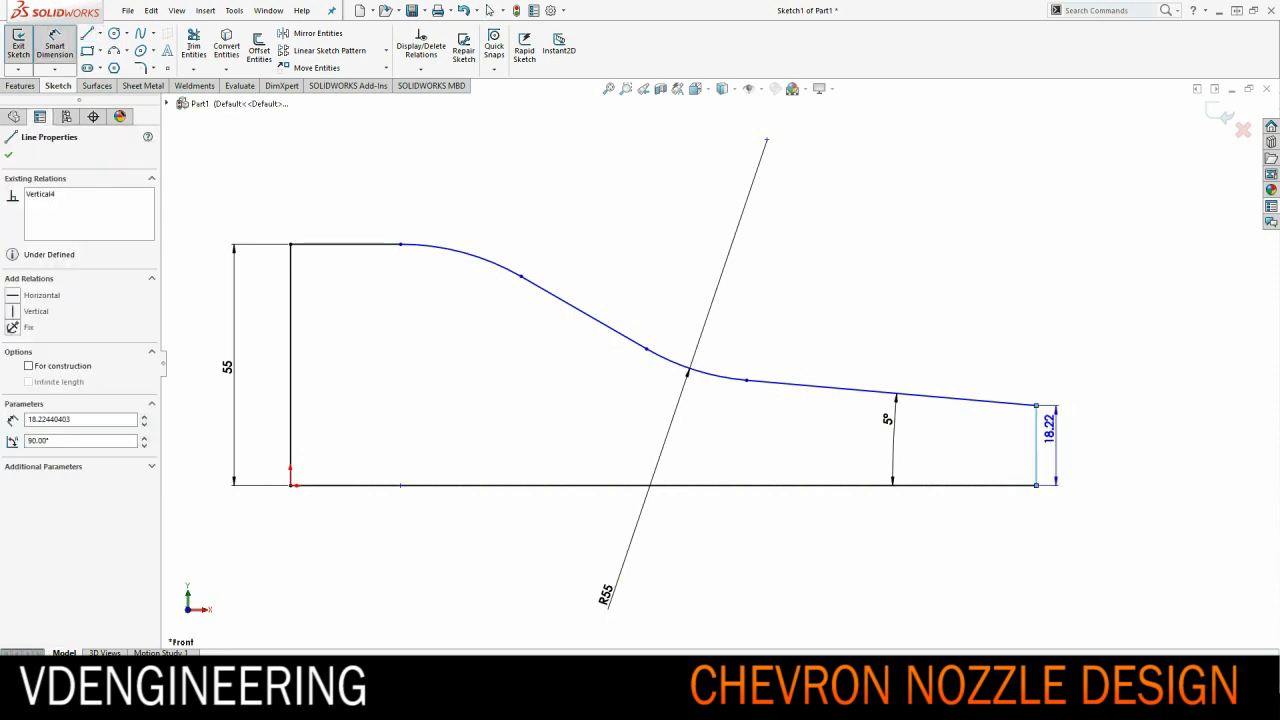
{"action": "left_click", "coordinate": [1080, 445]}
{"action": "type", "text": "19"}
{"action": "key", "text": "Return"}
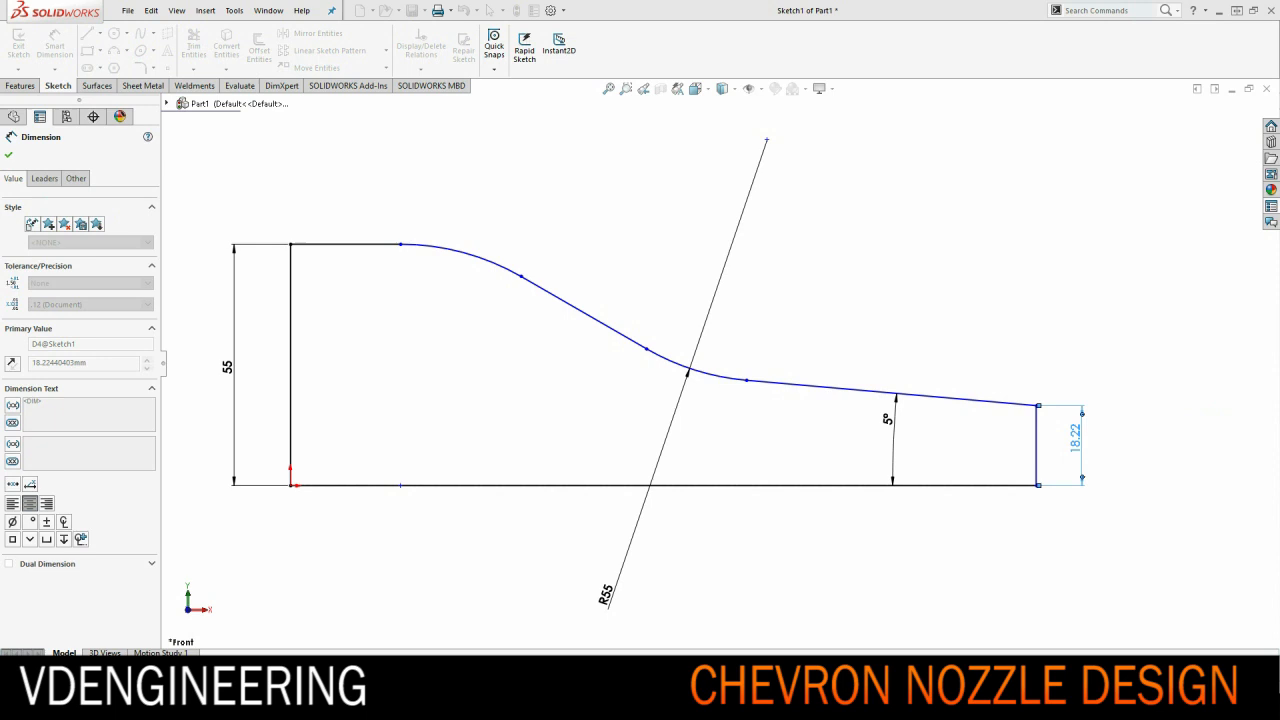
{"action": "key", "text": "Escape"}
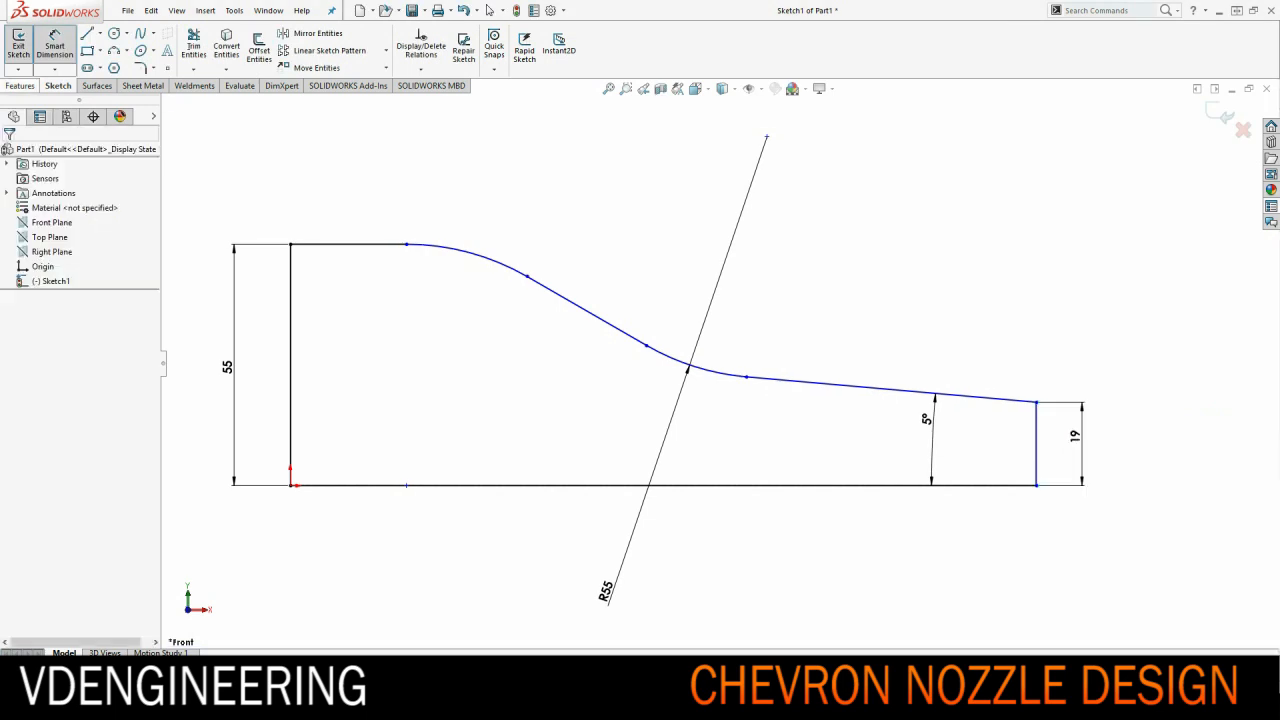
{"action": "left_click", "coordinate": [60, 85]}
{"action": "left_click", "coordinate": [66, 45]}
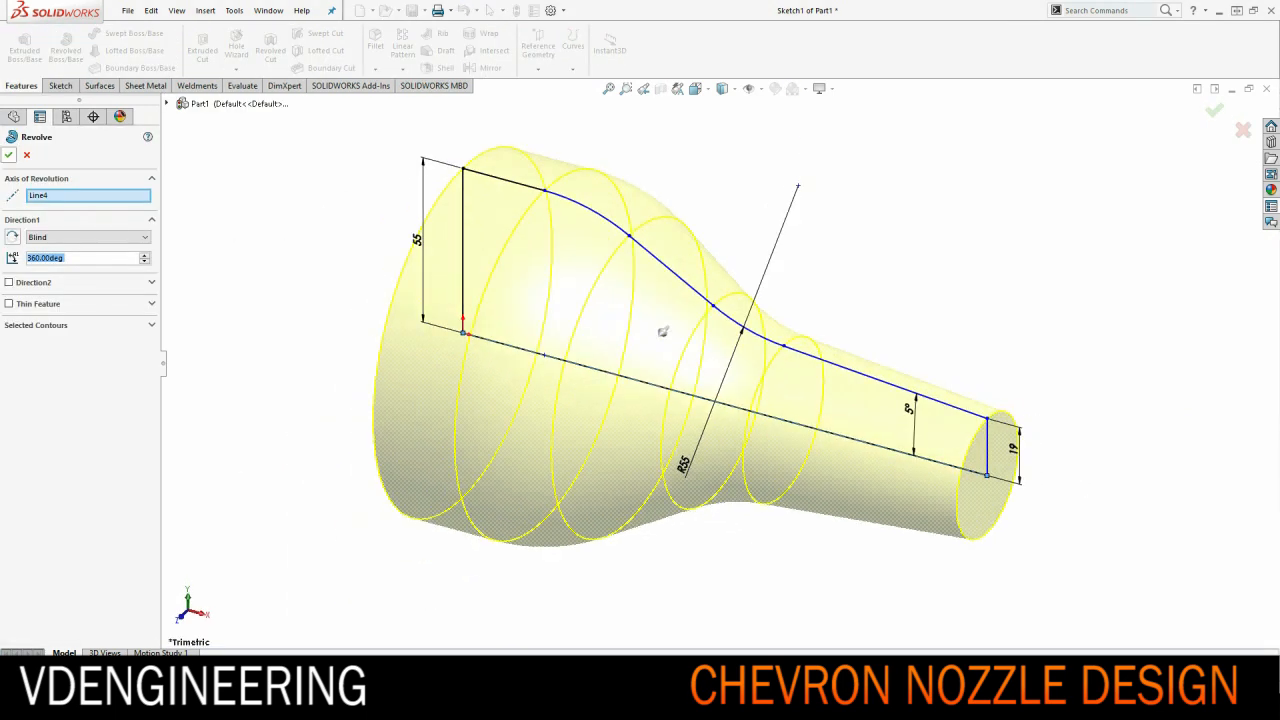
{"action": "key", "text": "Return"}
On a new sketch, draw the axis centerline and the first chevron edge ending on the nozzle exit
{"action": "left_click", "coordinate": [468, 330]}
{"action": "key", "text": "space"}
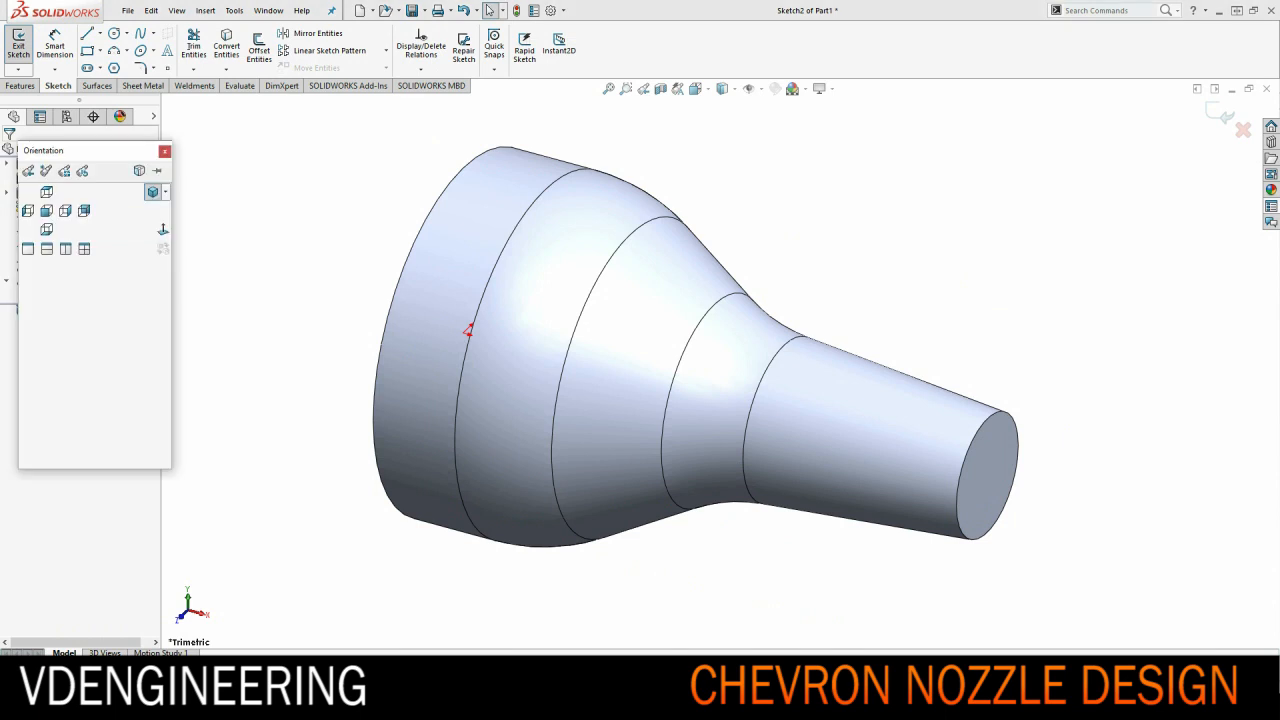
{"action": "left_click", "coordinate": [152, 192]}
{"action": "left_click", "coordinate": [306, 355]}
{"action": "left_click", "coordinate": [893, 355]}
{"action": "key", "text": "Escape"}
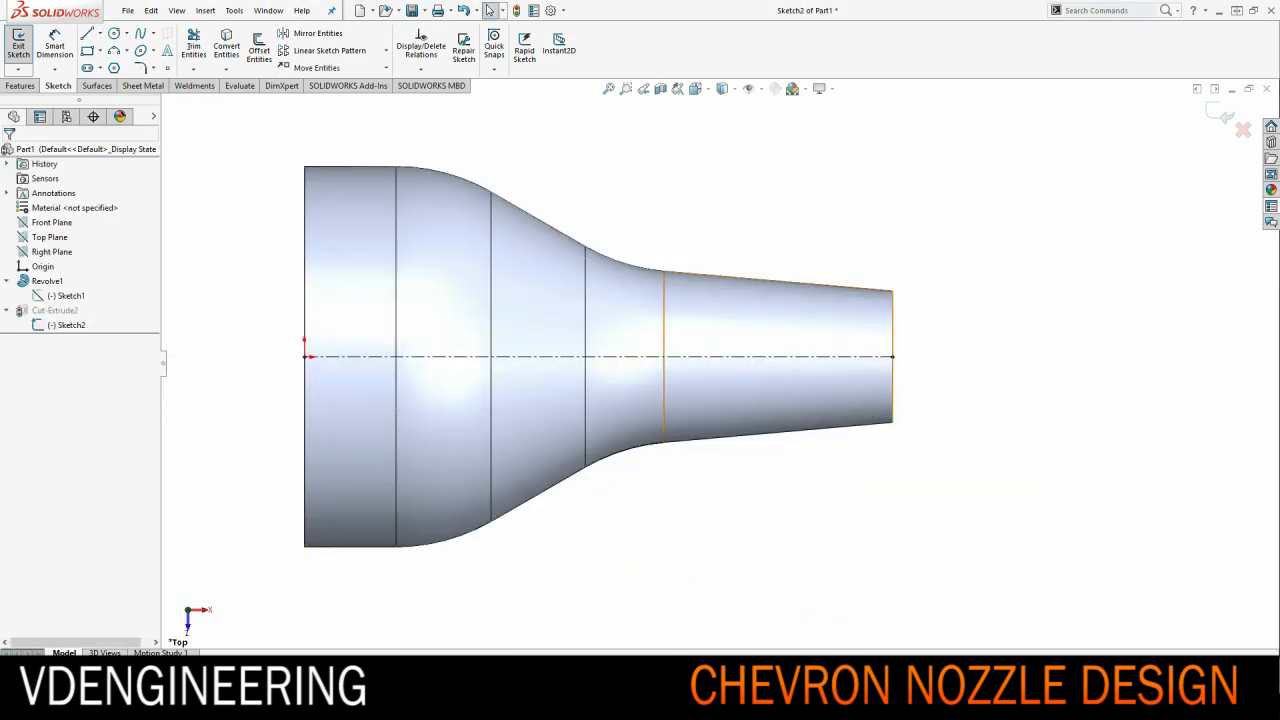
{"action": "left_click", "coordinate": [88, 34]}
{"action": "scroll", "coordinate": [850, 350], "scroll_direction": "up", "scroll_amount": 3}
{"action": "left_click_drag", "start_coordinate": [830, 338], "coordinate": [895, 298]}
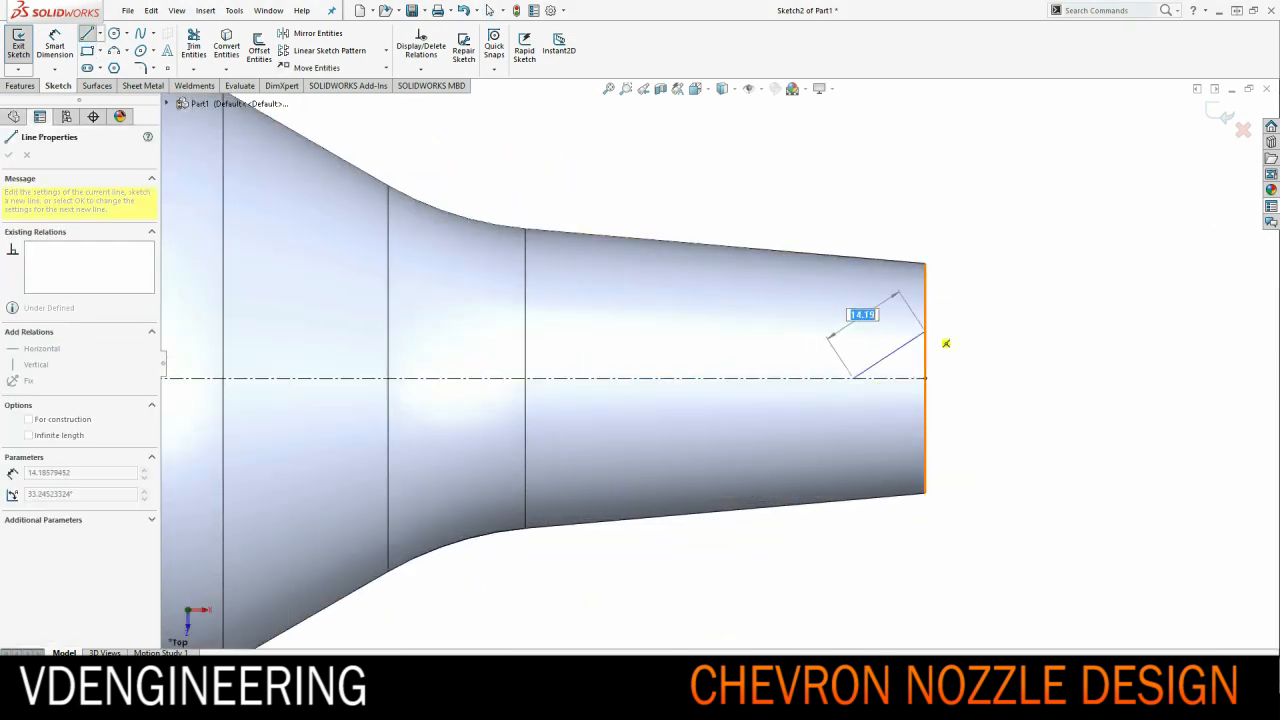
{"action": "key", "text": "Escape"}
{"action": "left_click", "coordinate": [926, 330]}
{"action": "left_click", "coordinate": [926, 400], "text": "ctrl"}
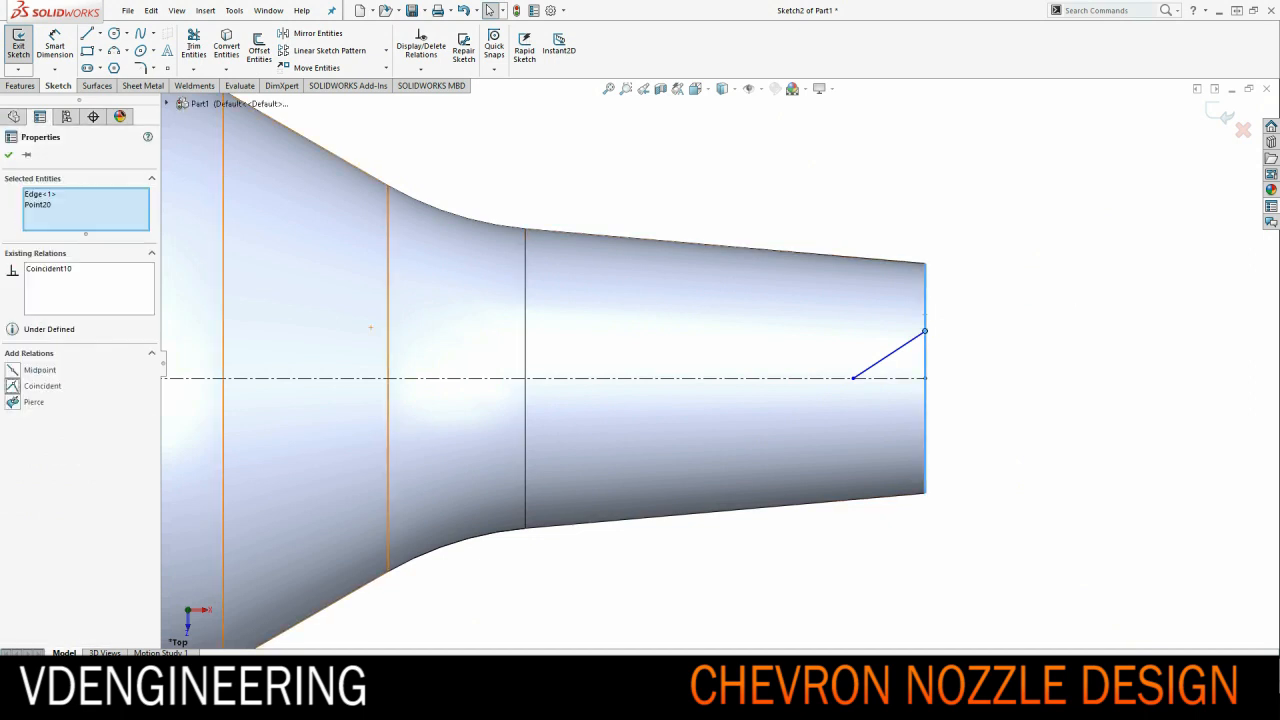
{"action": "key", "text": "Escape"}
{"action": "scroll", "coordinate": [538, 215], "scroll_direction": "down", "scroll_amount": 3}
{"action": "scroll", "coordinate": [538, 215], "scroll_direction": "up", "scroll_amount": 1}
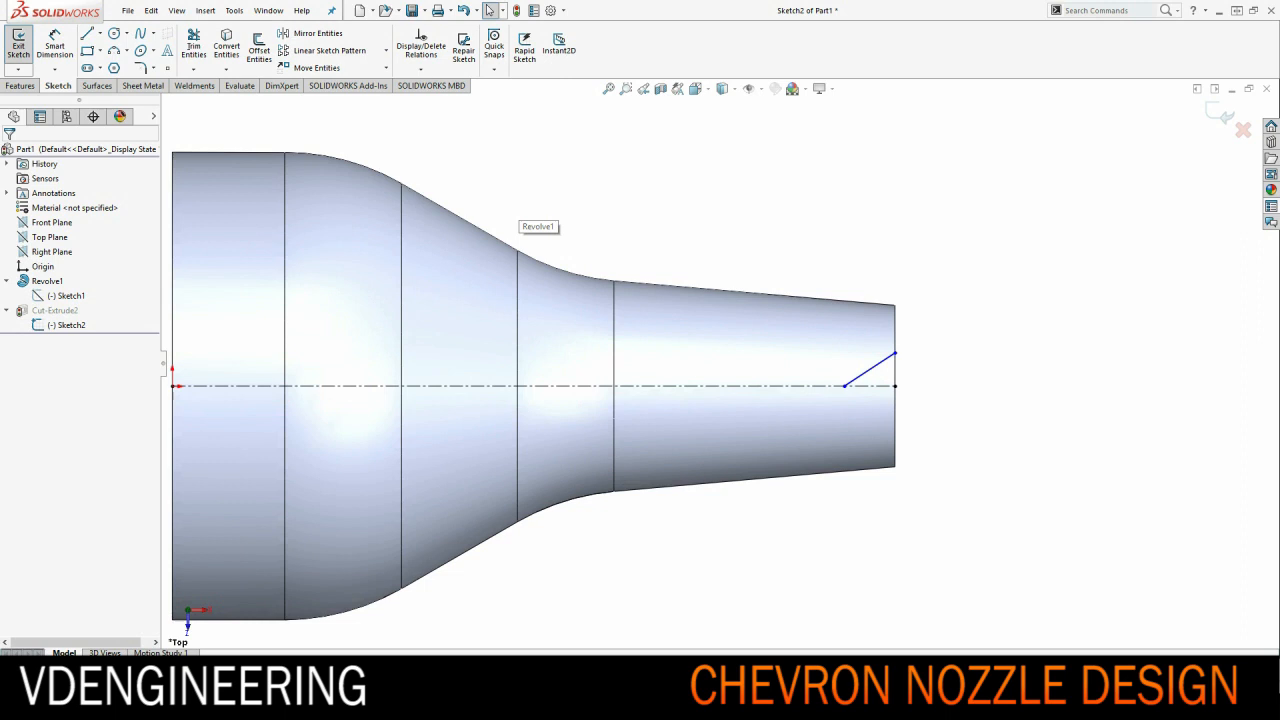
{"action": "scroll", "coordinate": [538, 215], "scroll_direction": "down", "scroll_amount": 2}
{"action": "scroll", "coordinate": [538, 400], "scroll_direction": "up", "scroll_amount": 3}
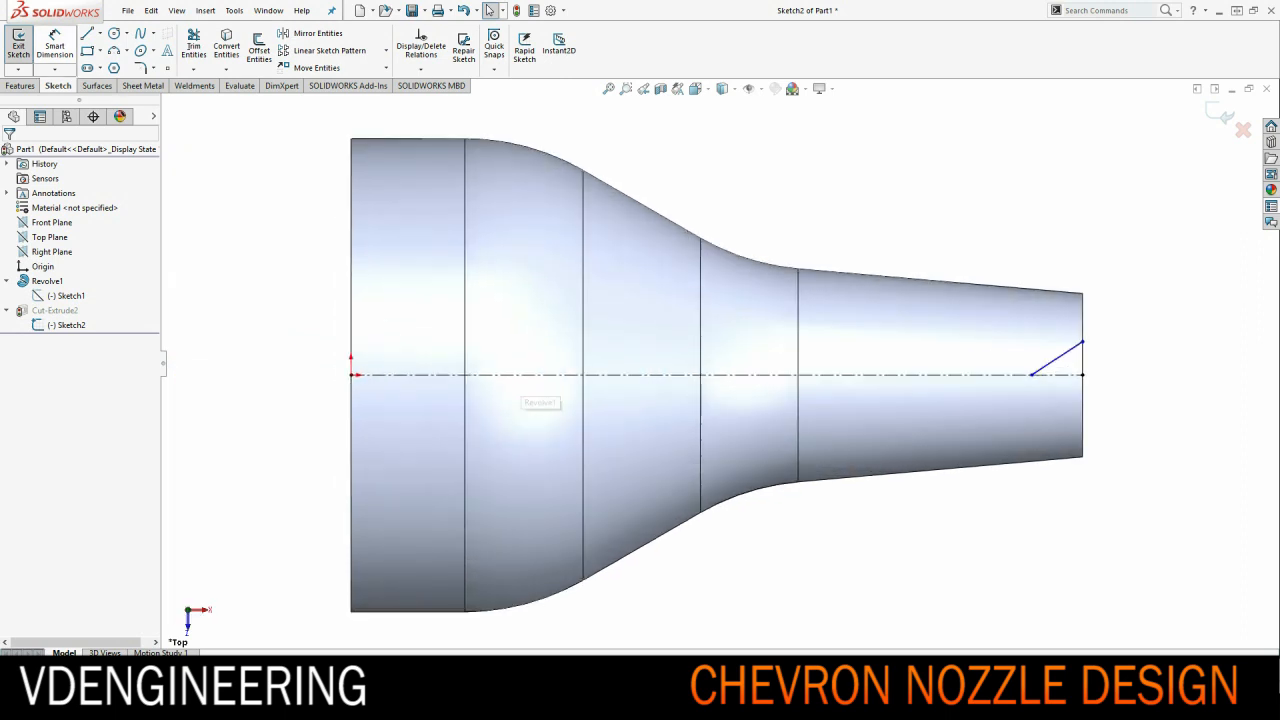
Dimension the chevron start 155 from the inlet and its edge at 30° to the axis
{"action": "left_click", "coordinate": [700, 375]}
{"action": "left_click", "coordinate": [780, 408]}
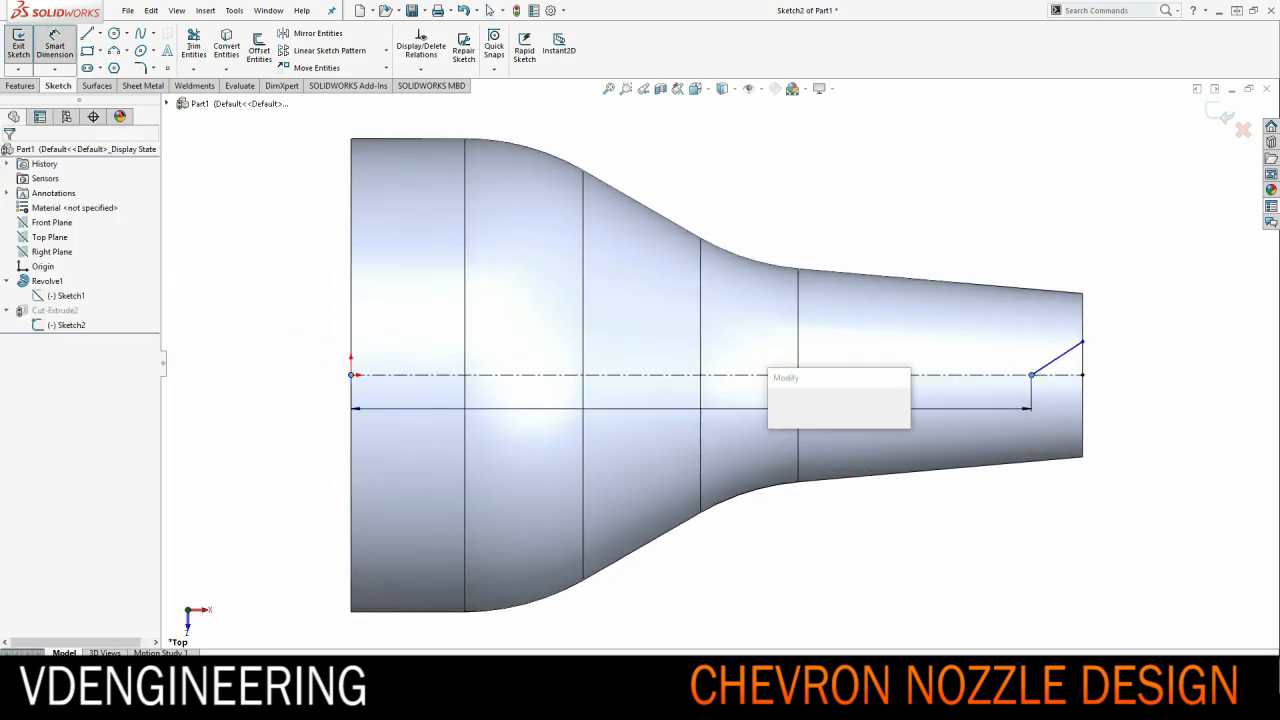
{"action": "type", "text": "155"}
{"action": "key", "text": "Return"}
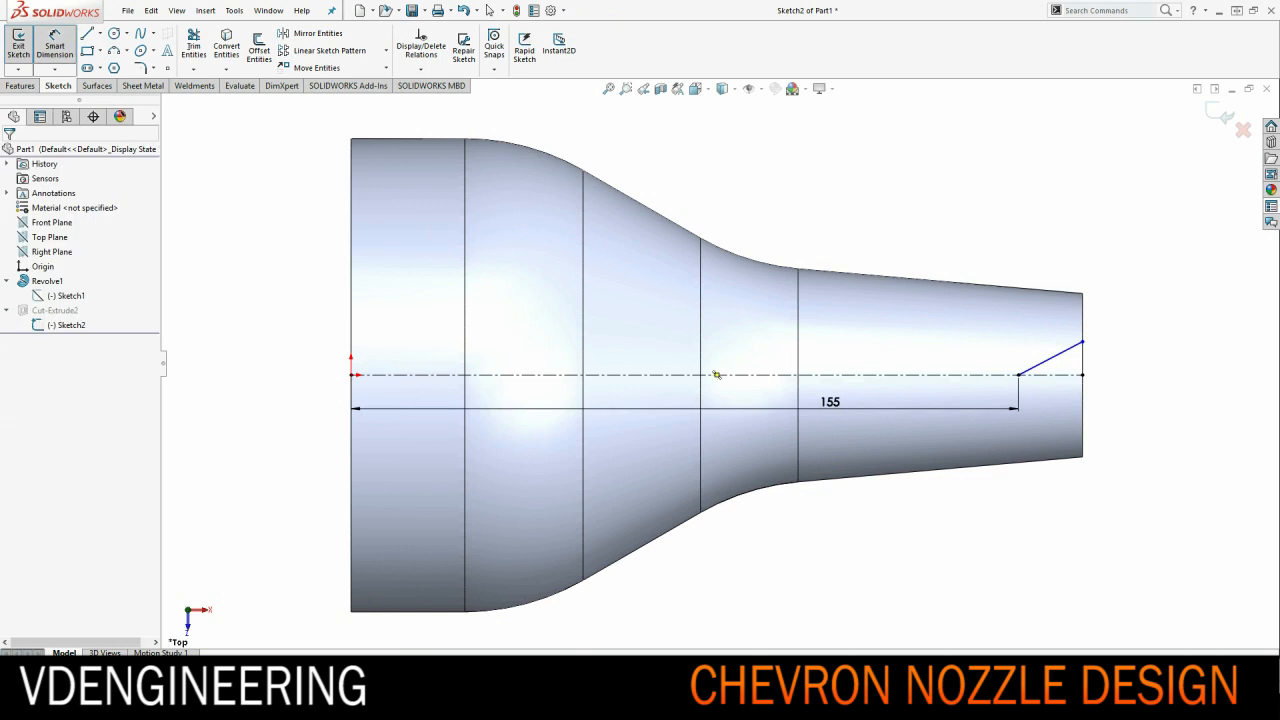
{"action": "left_click", "coordinate": [716, 375]}
{"action": "left_click", "coordinate": [1055, 350]}
{"action": "left_click", "coordinate": [1110, 340]}
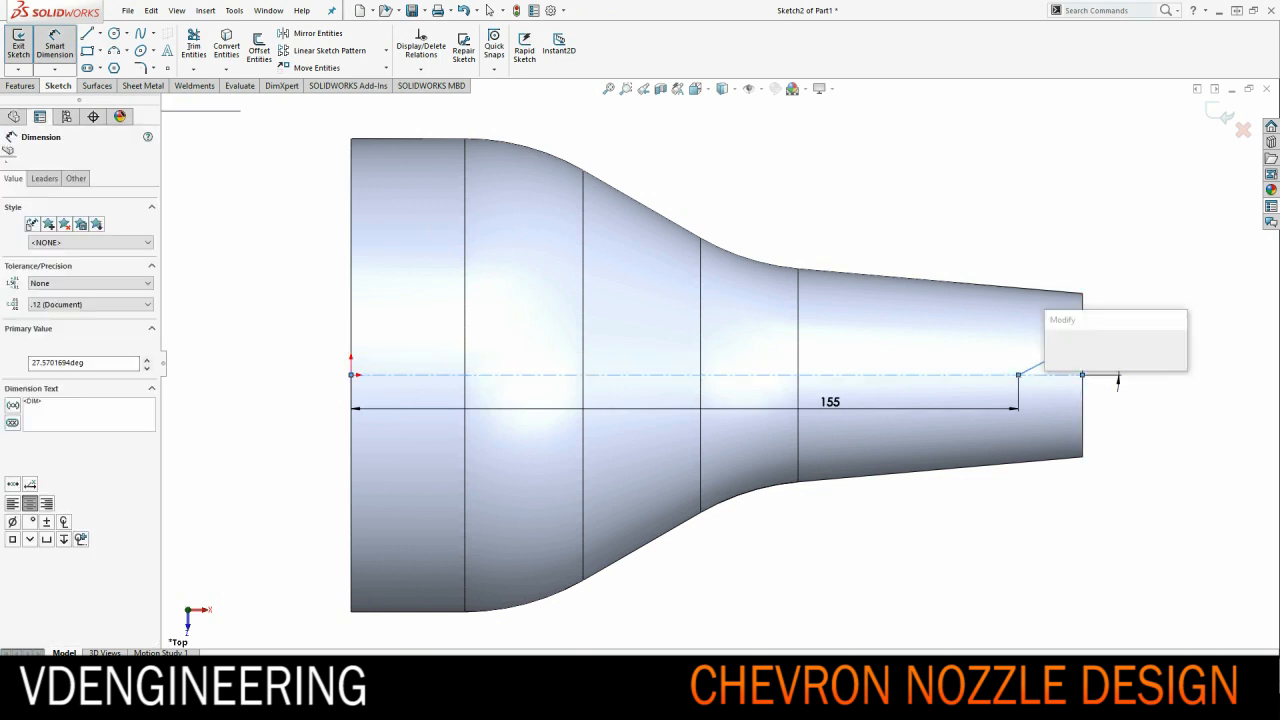
{"action": "type", "text": "30"}
{"action": "key", "text": "Return"}
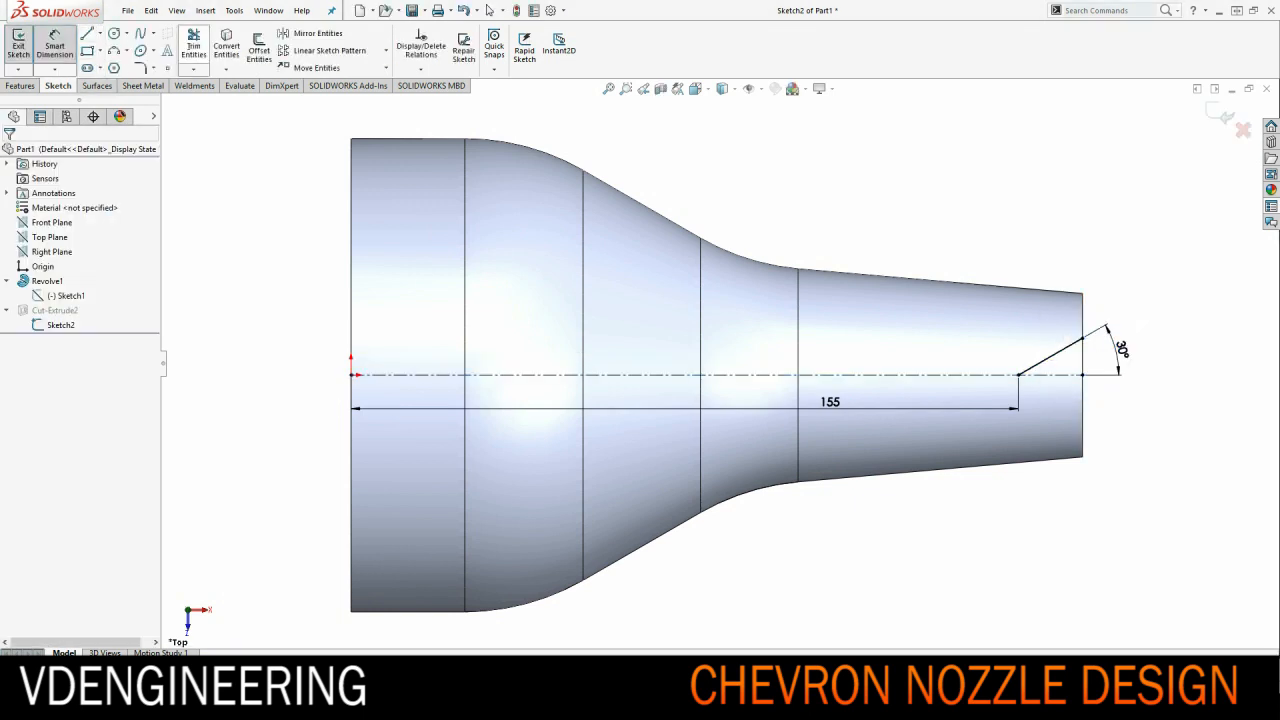
Mirror the chevron edge about the centerline and close the triangle along the exit
{"action": "left_click", "coordinate": [318, 33]}
{"action": "left_click", "coordinate": [1050, 355]}
{"action": "left_click", "coordinate": [87, 310]}
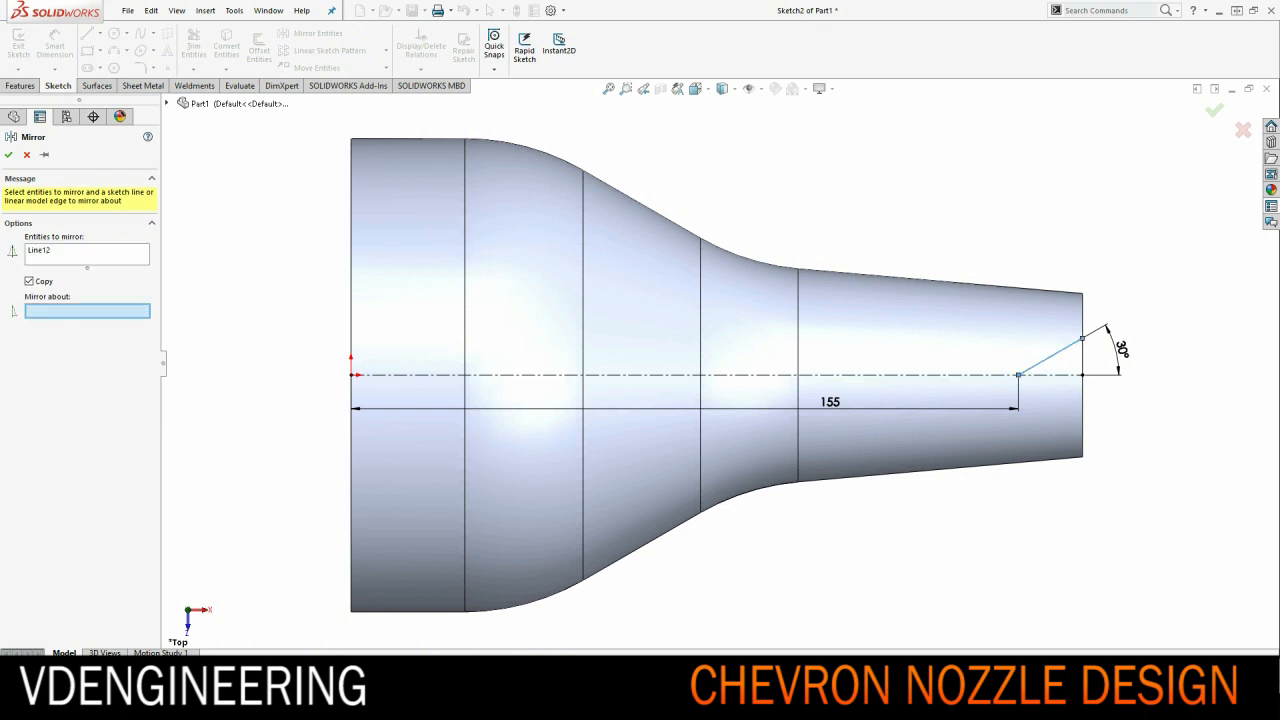
{"action": "left_click", "coordinate": [700, 375]}
{"action": "key", "text": "Return"}
{"action": "left_click", "coordinate": [90, 33]}
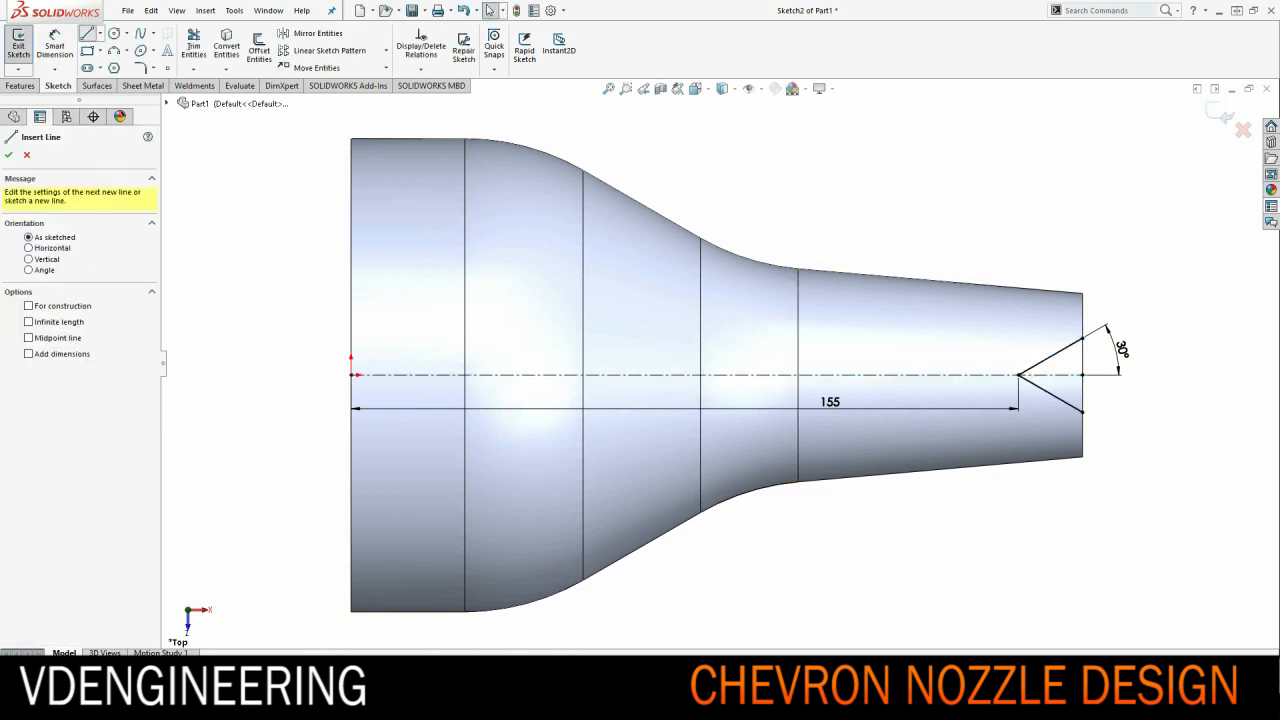
{"action": "left_click", "coordinate": [1020, 375]}
{"action": "left_click", "coordinate": [1082, 410]}
{"action": "key", "text": "Escape"}
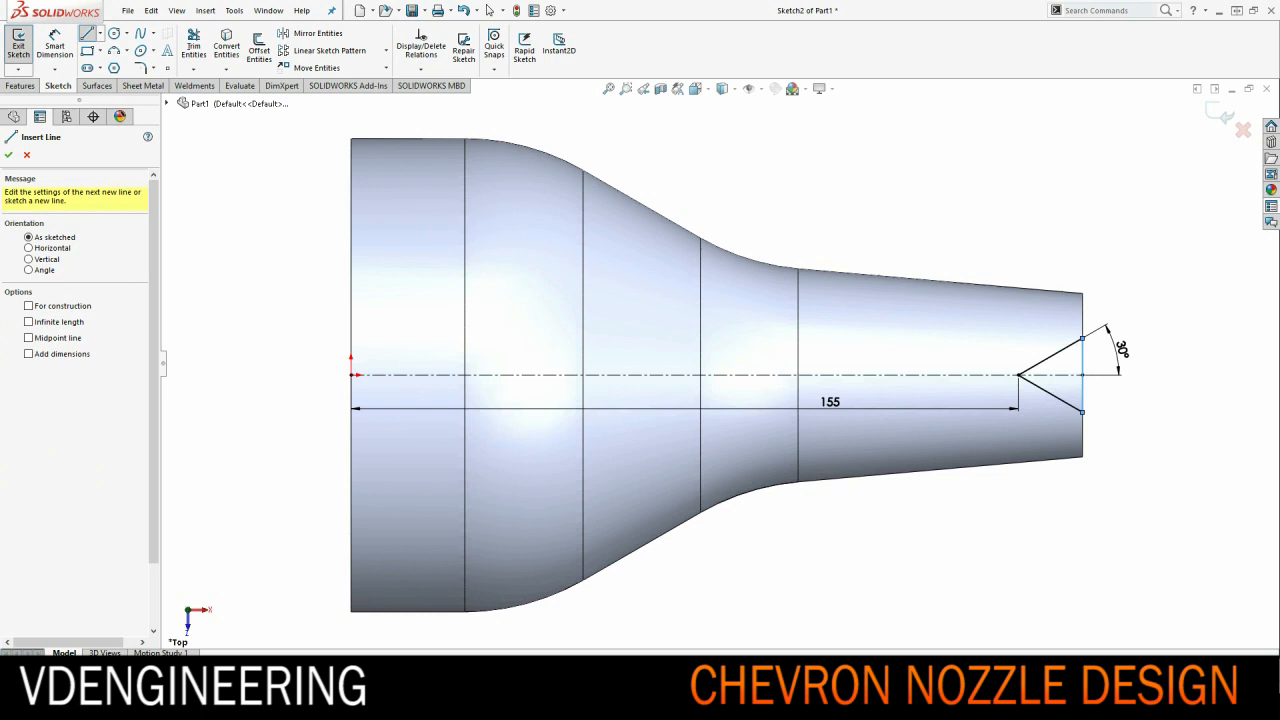
{"action": "key", "text": "Escape"}
{"action": "left_click", "coordinate": [20, 85]}
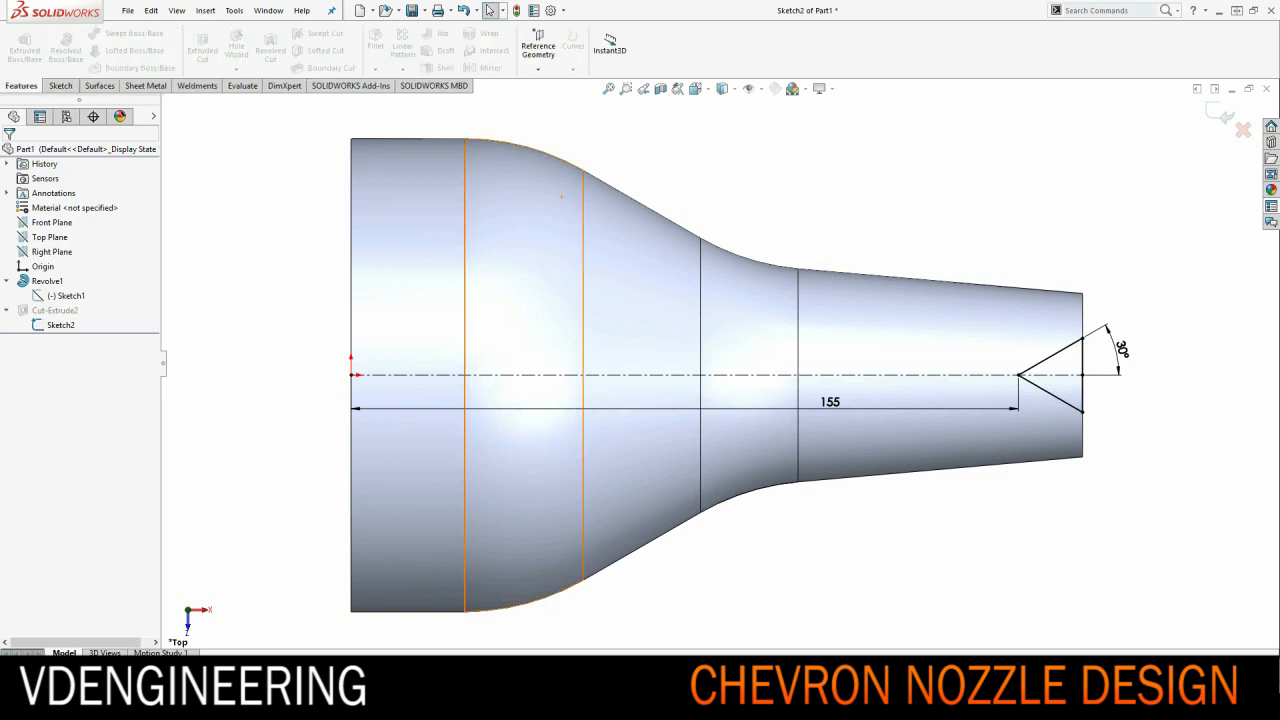
{"action": "left_click", "coordinate": [202, 50]}
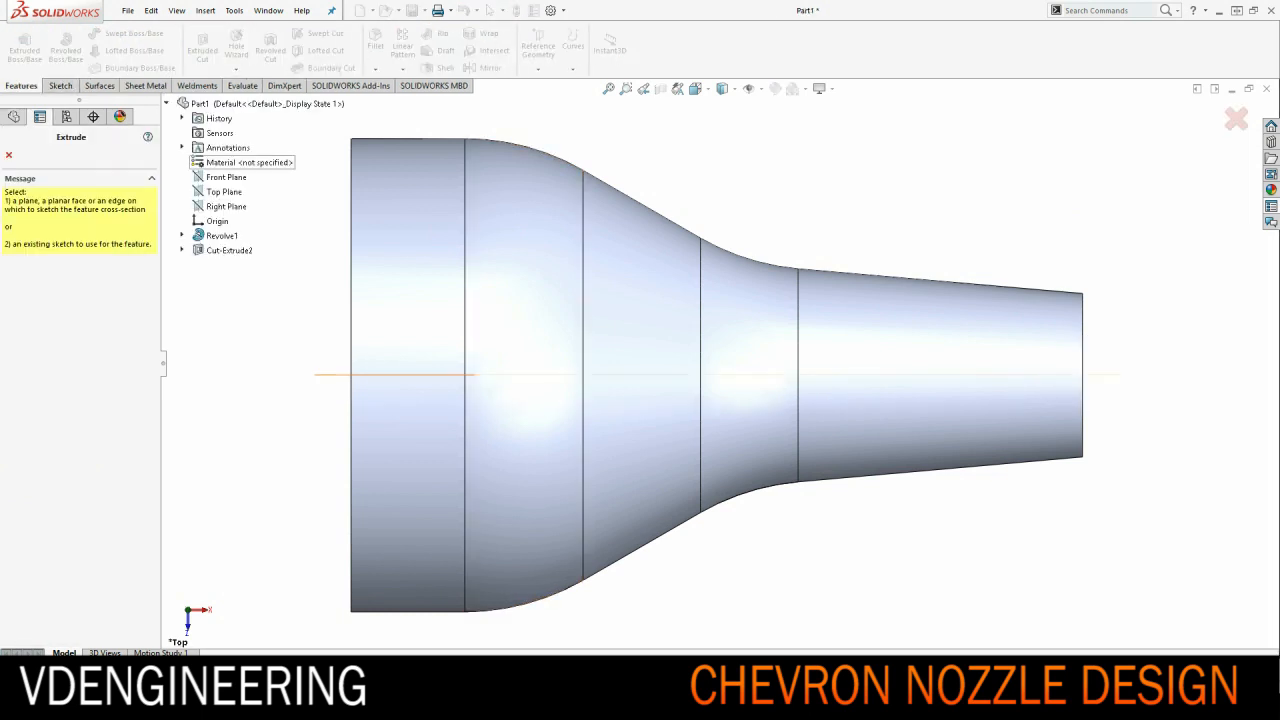
Extrude-cut the chevron sketch through the nozzle tip in both directions
{"action": "left_click", "coordinate": [235, 264]}
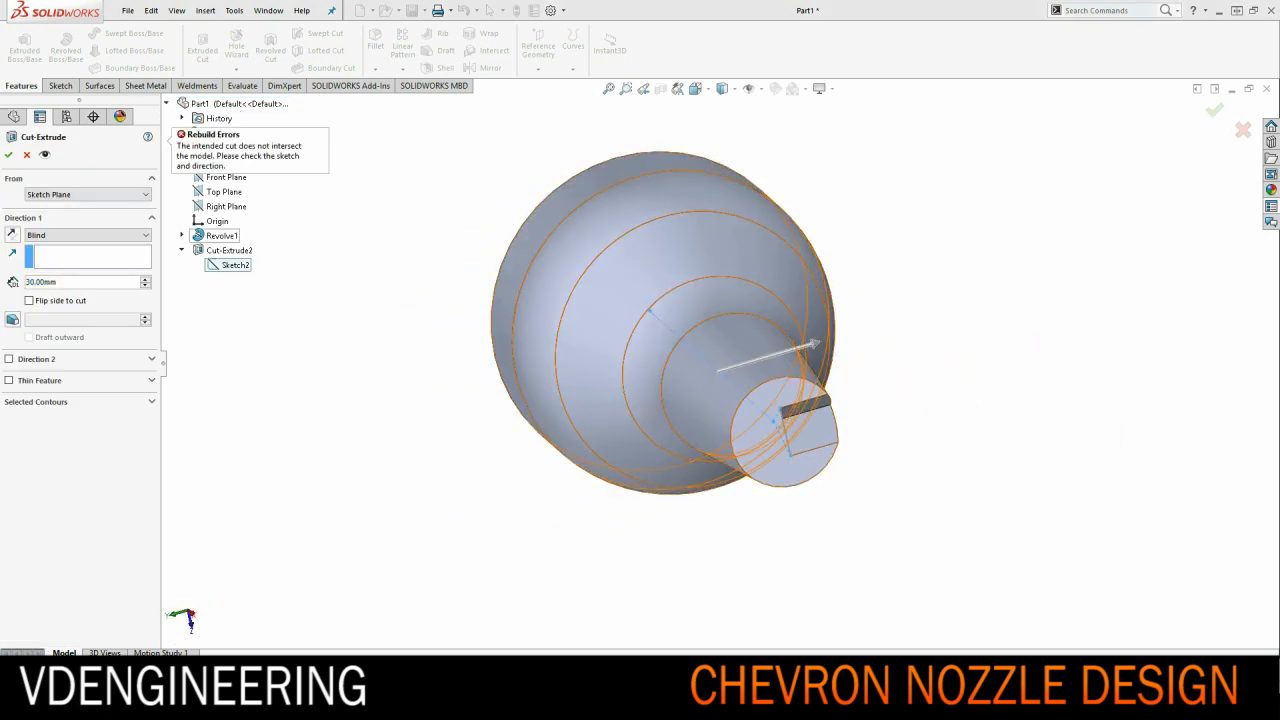
{"action": "right_click", "coordinate": [222, 235]}
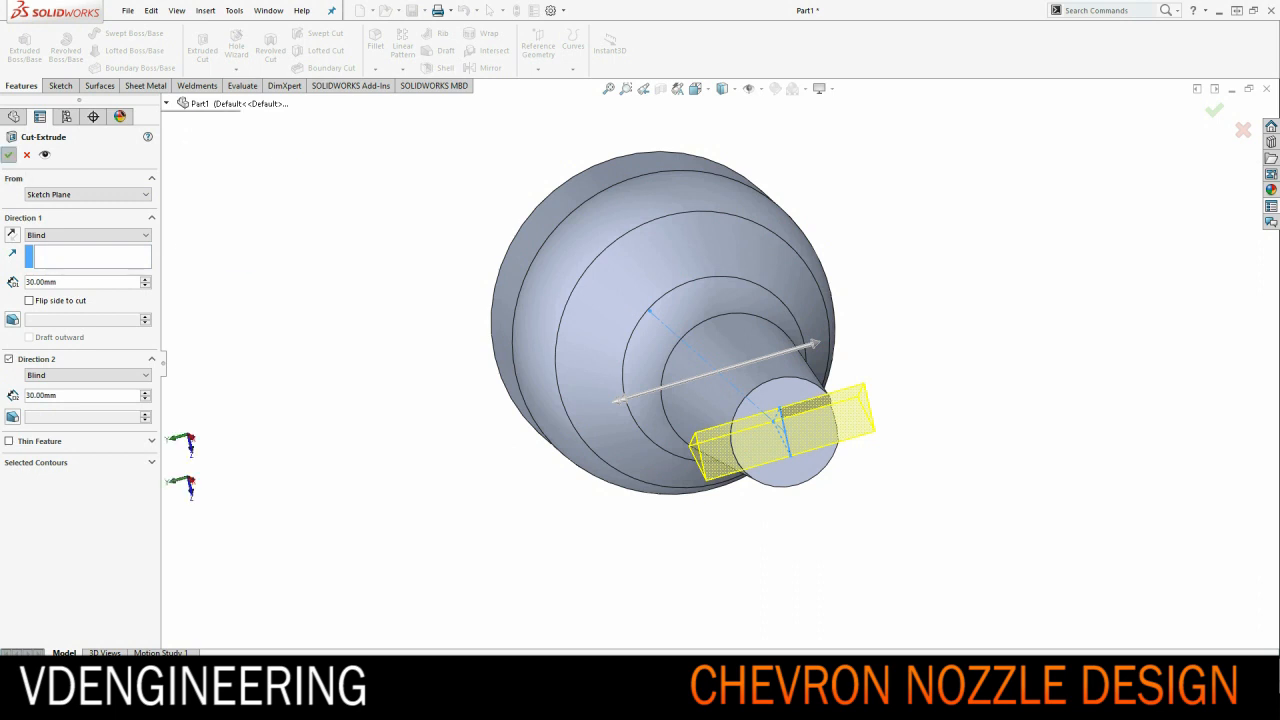
{"action": "key", "text": "Return"}
{"action": "middle_click_drag", "start_coordinate": [640, 330], "coordinate": [700, 330]}
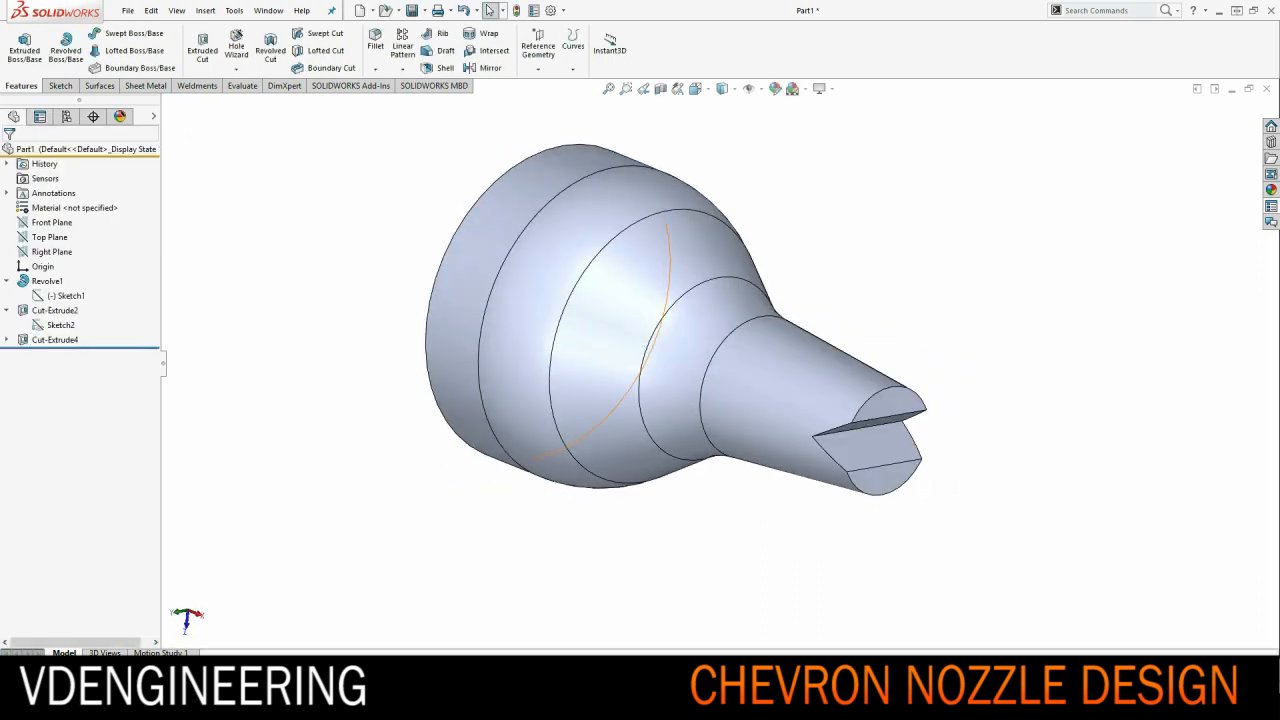
{"action": "scroll", "coordinate": [700, 330], "scroll_direction": "down", "scroll_amount": 2}
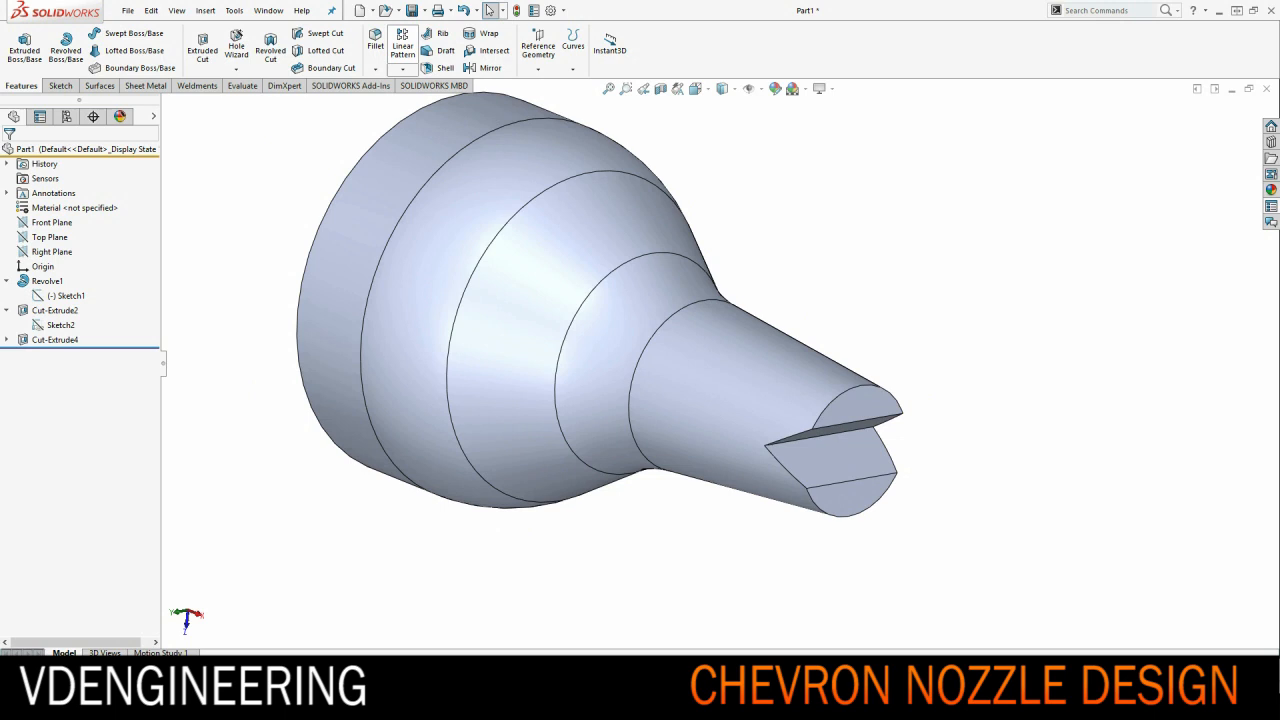
Set up a circular pattern of the chevron cut about the nozzle's circular edge
{"action": "left_click", "coordinate": [402, 45]}
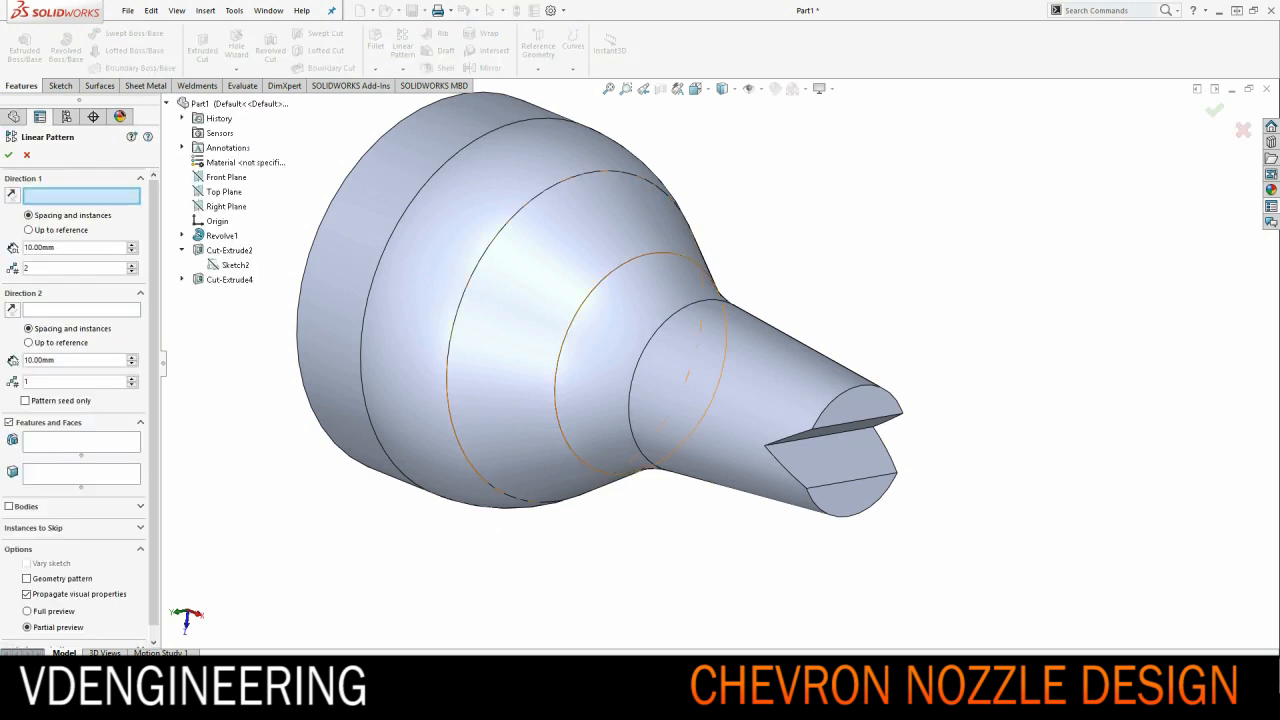
{"action": "key", "text": "Escape"}
{"action": "left_click", "coordinate": [415, 52]}
{"action": "left_click", "coordinate": [450, 101]}
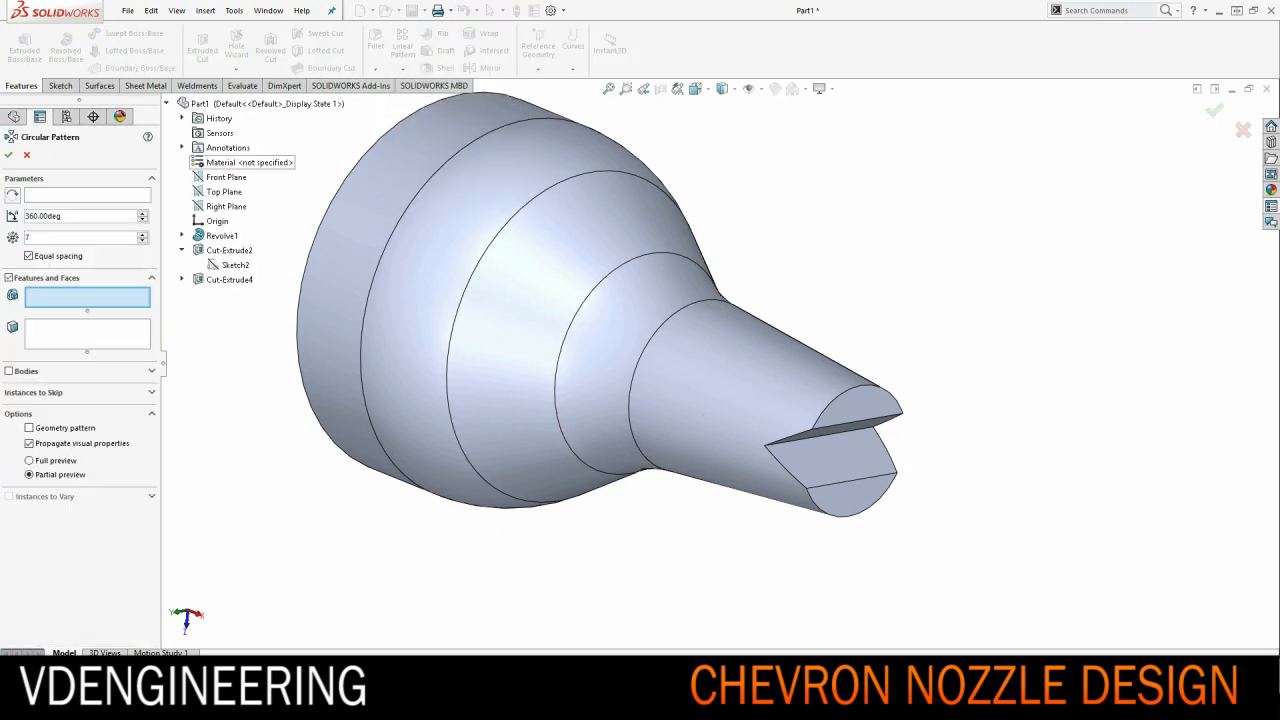
{"action": "left_click", "coordinate": [87, 194]}
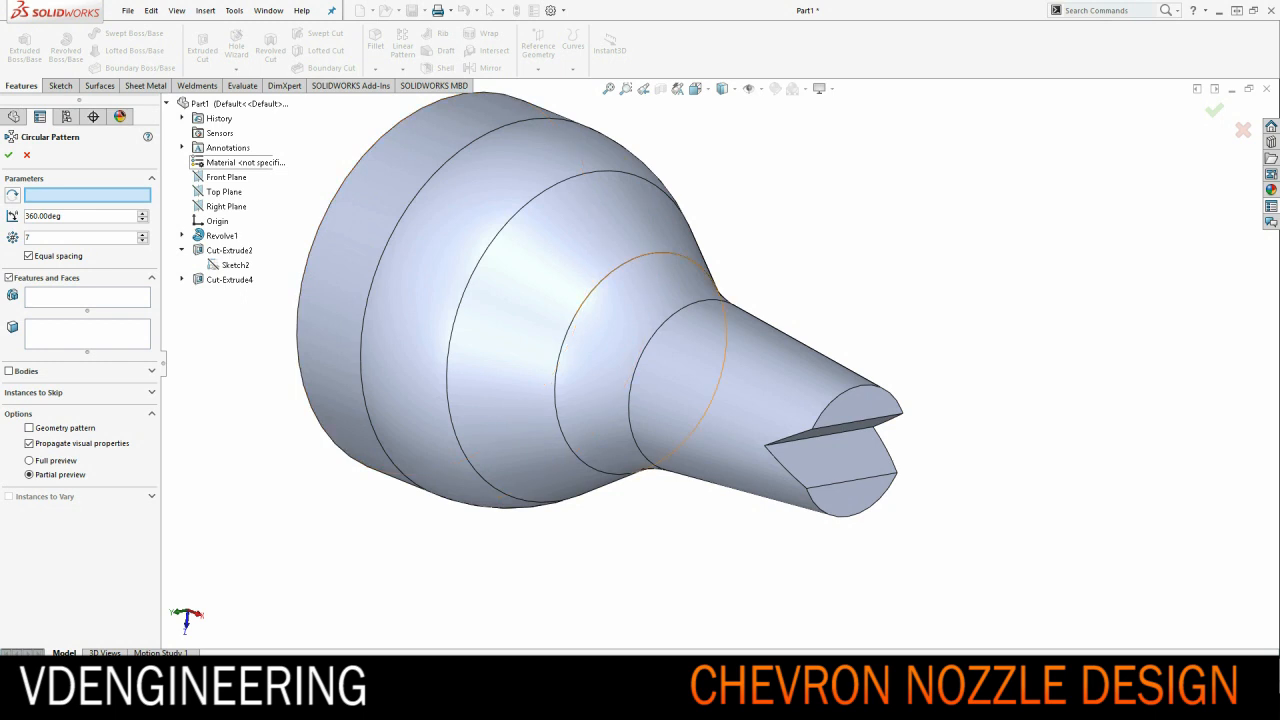
{"action": "left_click", "coordinate": [605, 292]}
{"action": "left_click", "coordinate": [87, 297]}
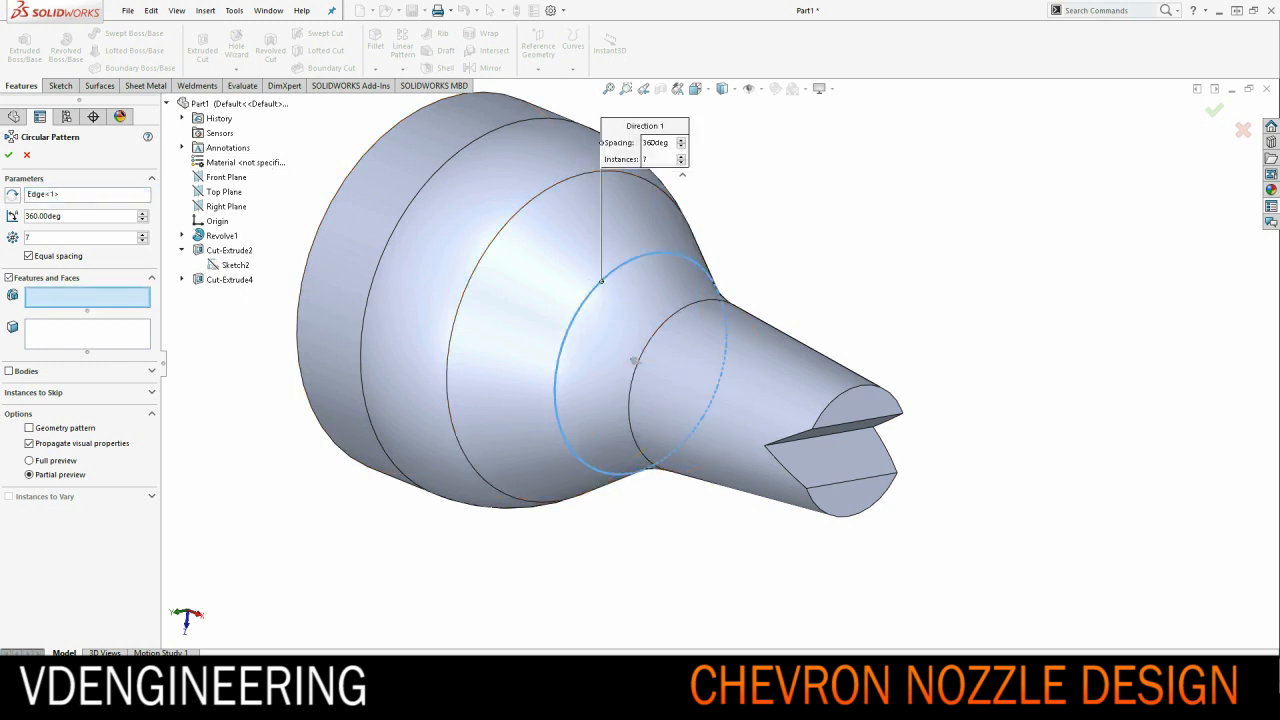
{"action": "left_click", "coordinate": [229, 279]}
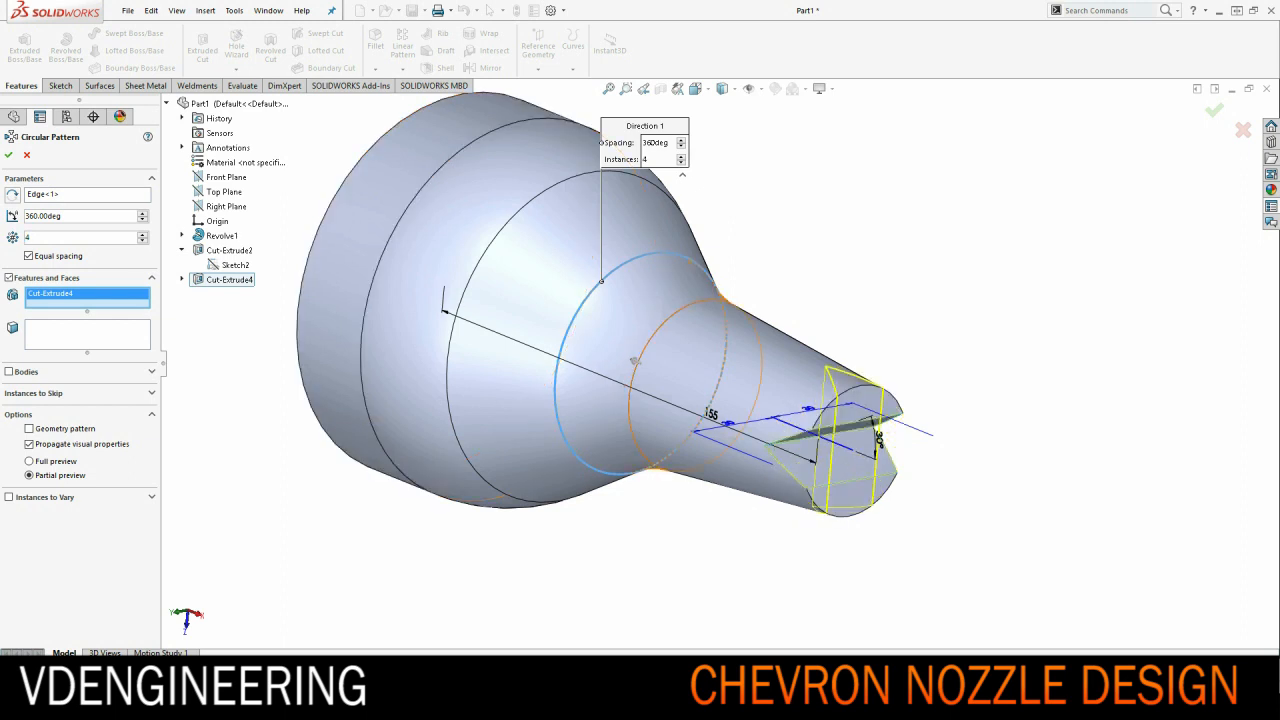
Orbit and zoom around the nozzle tip to inspect the patterned chevron preview
{"action": "middle_click_drag", "start_coordinate": [640, 350], "coordinate": [500, 420]}
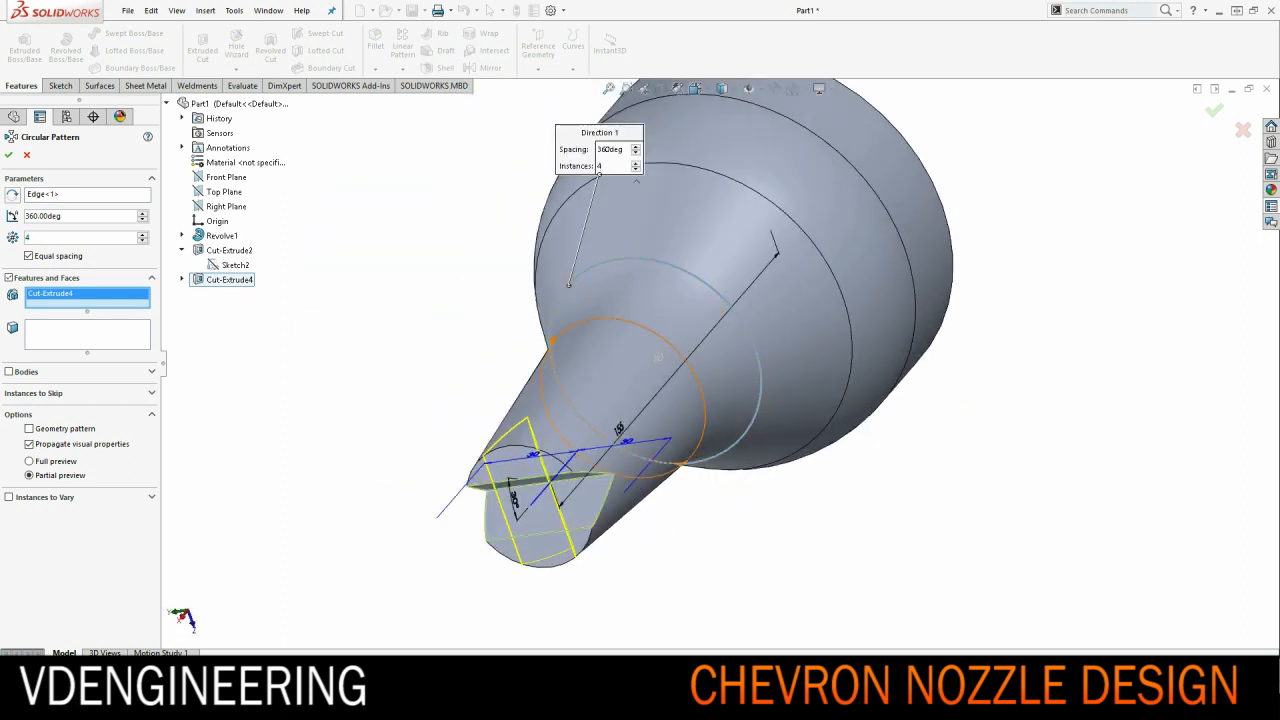
{"action": "mouse_move", "coordinate": [600, 350]}
{"action": "middle_mouse_down"}
{"action": "mouse_move", "coordinate": [680, 320]}
{"action": "mouse_move", "coordinate": [620, 450]}
{"action": "middle_mouse_up"}
{"action": "type", "text": "6"}
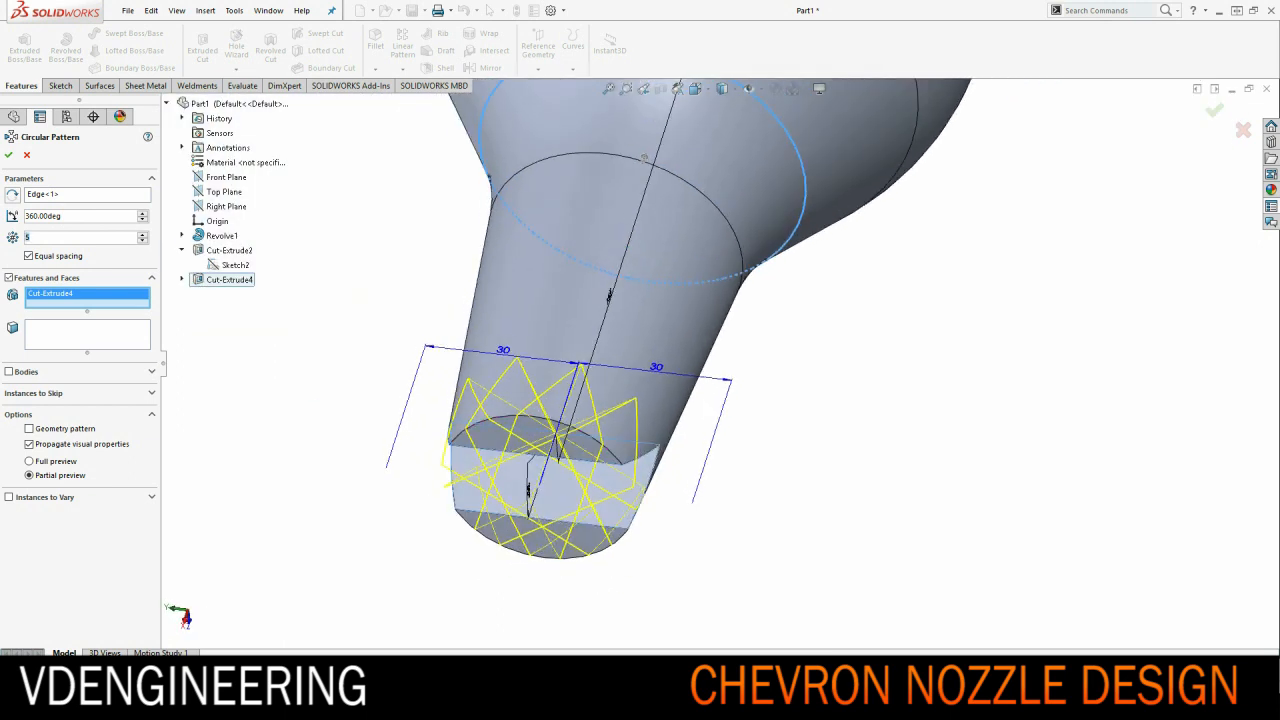
{"action": "type", "text": "4"}
{"action": "scroll", "coordinate": [640, 350], "scroll_direction": "down", "scroll_amount": 3}
{"action": "mouse_move", "coordinate": [640, 350]}
{"action": "middle_mouse_down"}
{"action": "mouse_move", "coordinate": [720, 400]}
{"action": "mouse_move", "coordinate": [730, 345]}
{"action": "middle_mouse_up"}
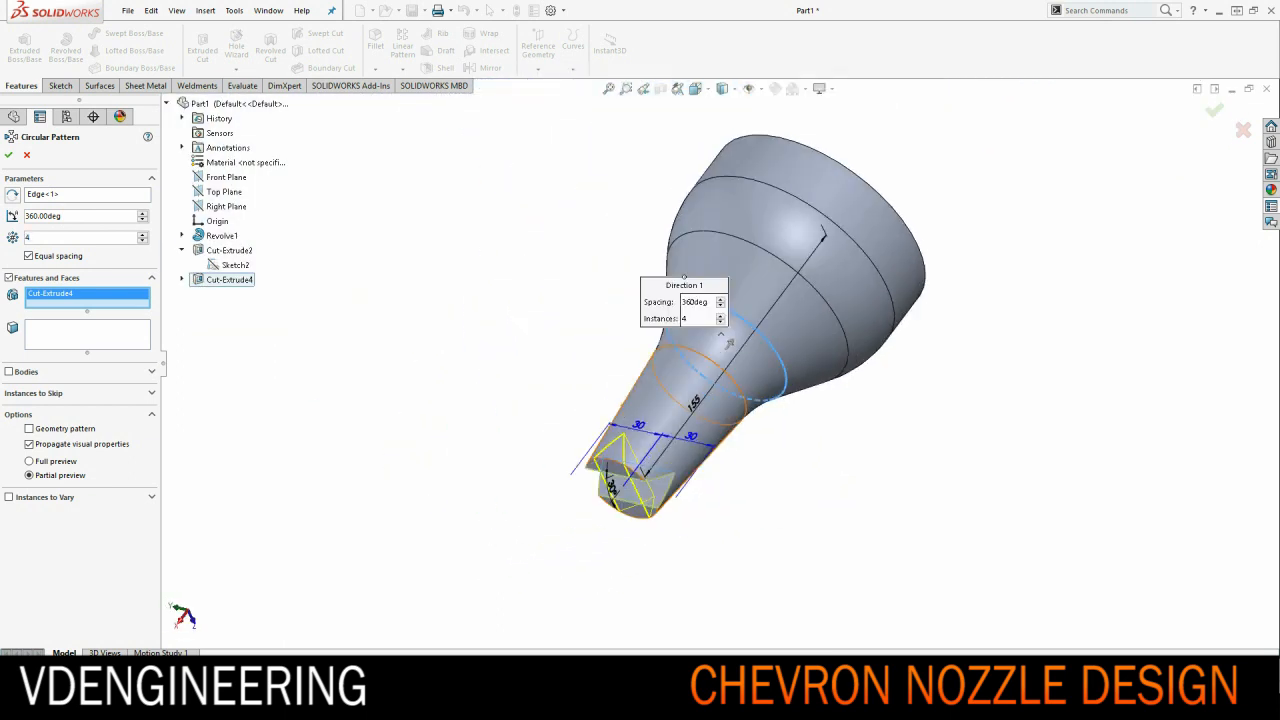
{"action": "type", "text": "6"}
{"action": "scroll", "coordinate": [700, 400], "scroll_direction": "up", "scroll_amount": 4}
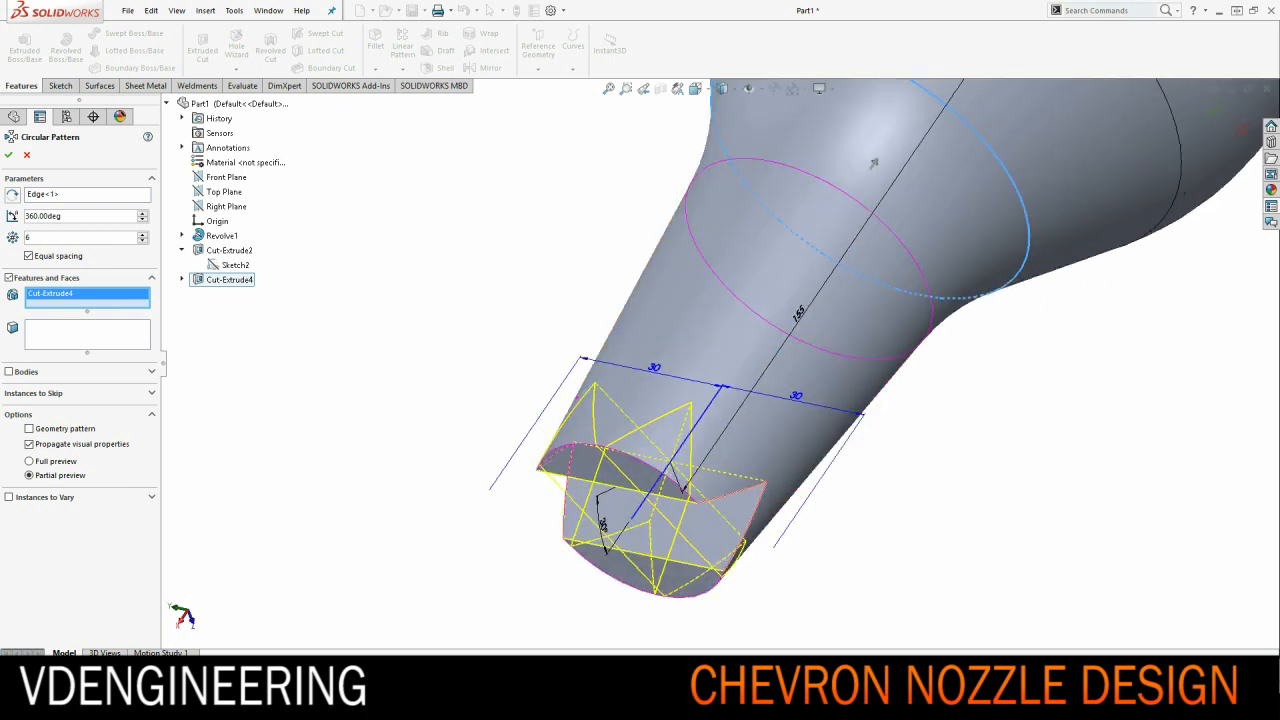
{"action": "middle_click_drag", "start_coordinate": [700, 400], "coordinate": [650, 450]}
{"action": "middle_click_drag", "start_coordinate": [650, 400], "coordinate": [700, 330]}
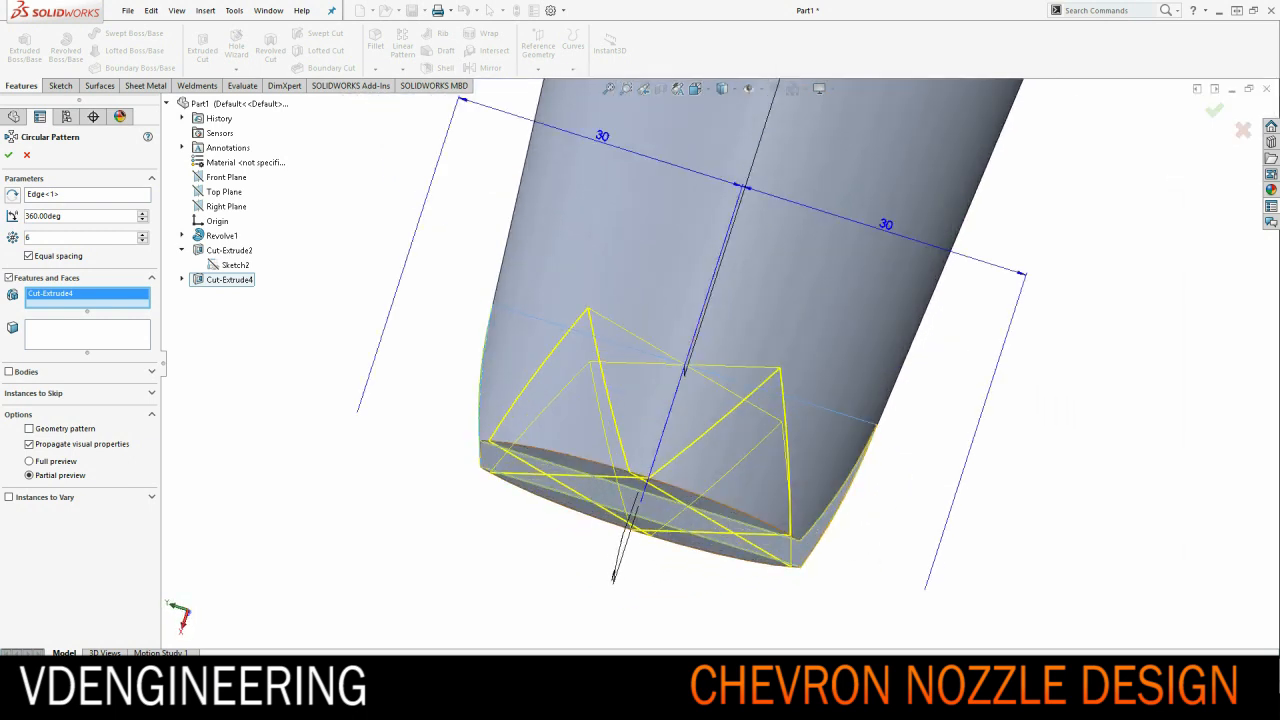
{"action": "middle_click_drag", "start_coordinate": [750, 300], "coordinate": [890, 358]}
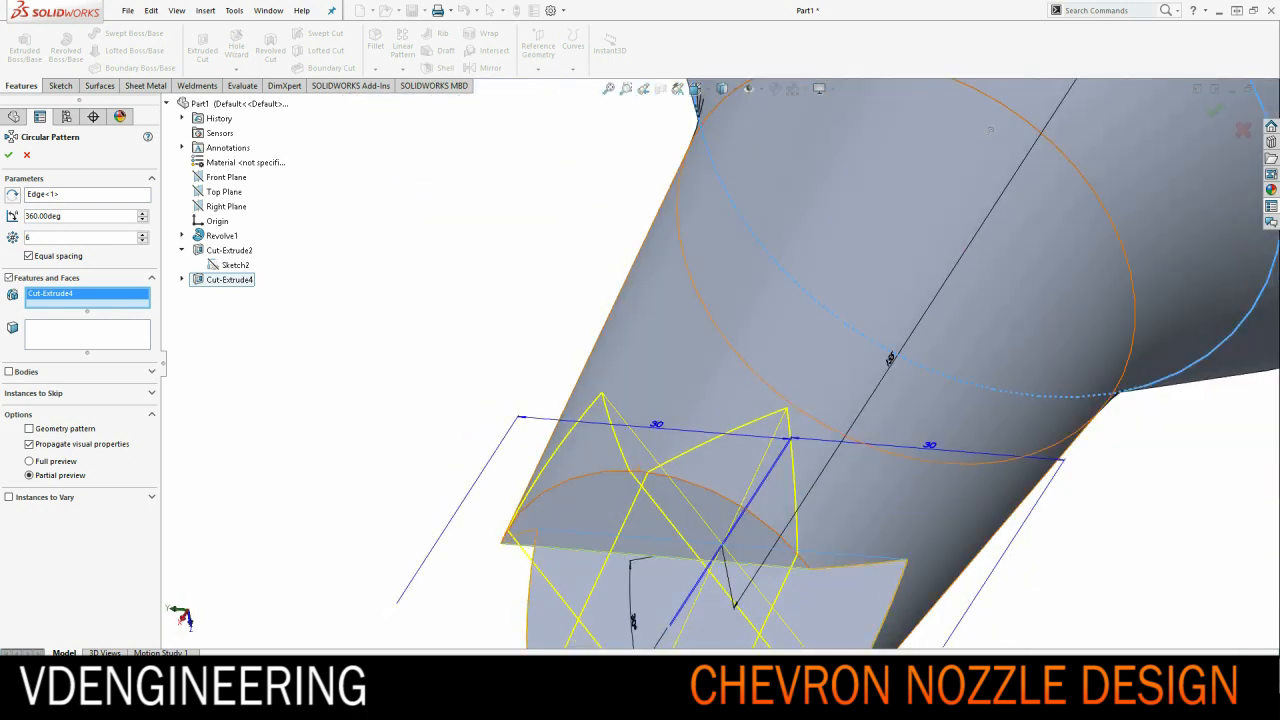
{"action": "type", "text": "8"}
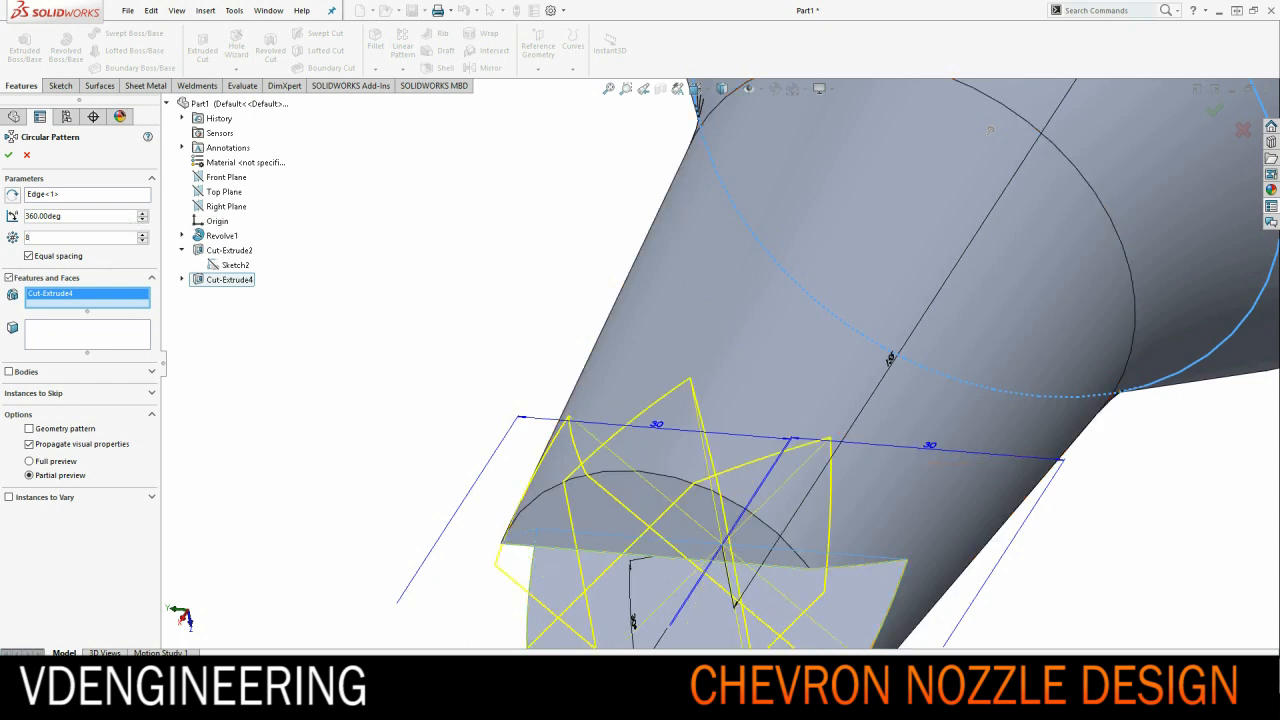
{"action": "type", "text": "7"}
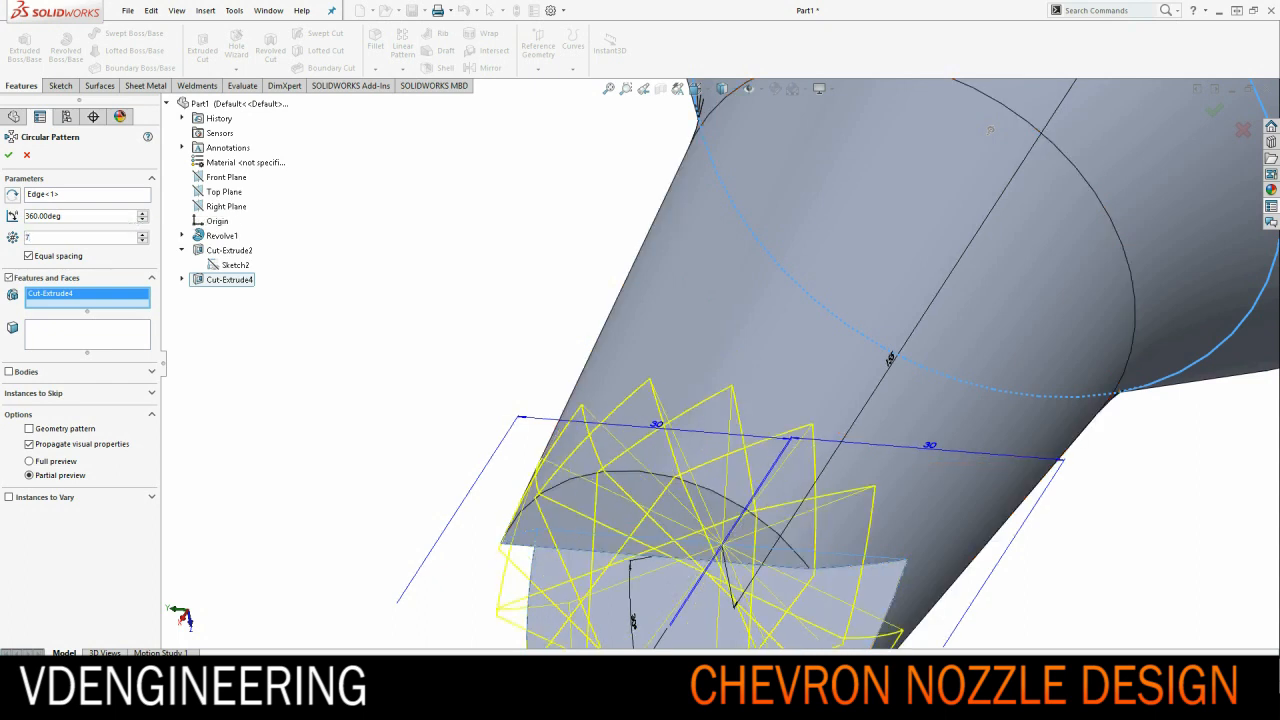
{"action": "type", "text": "9"}
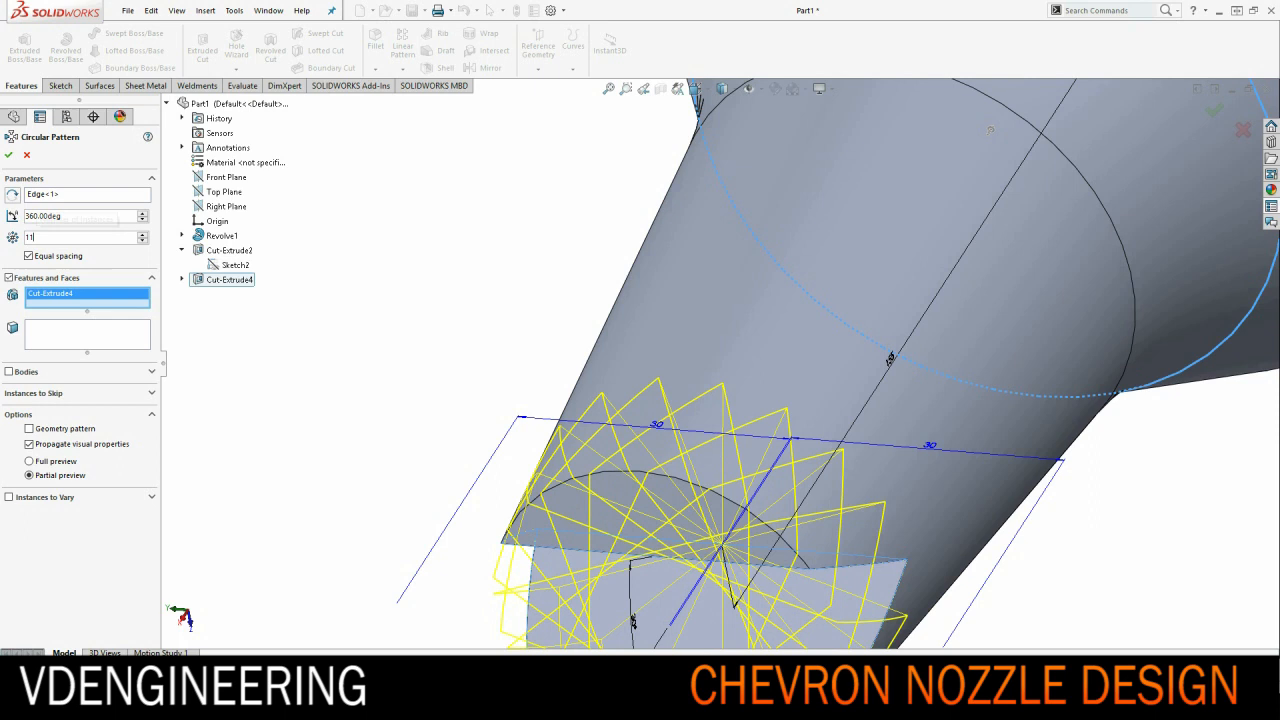
{"action": "type", "text": "2"}
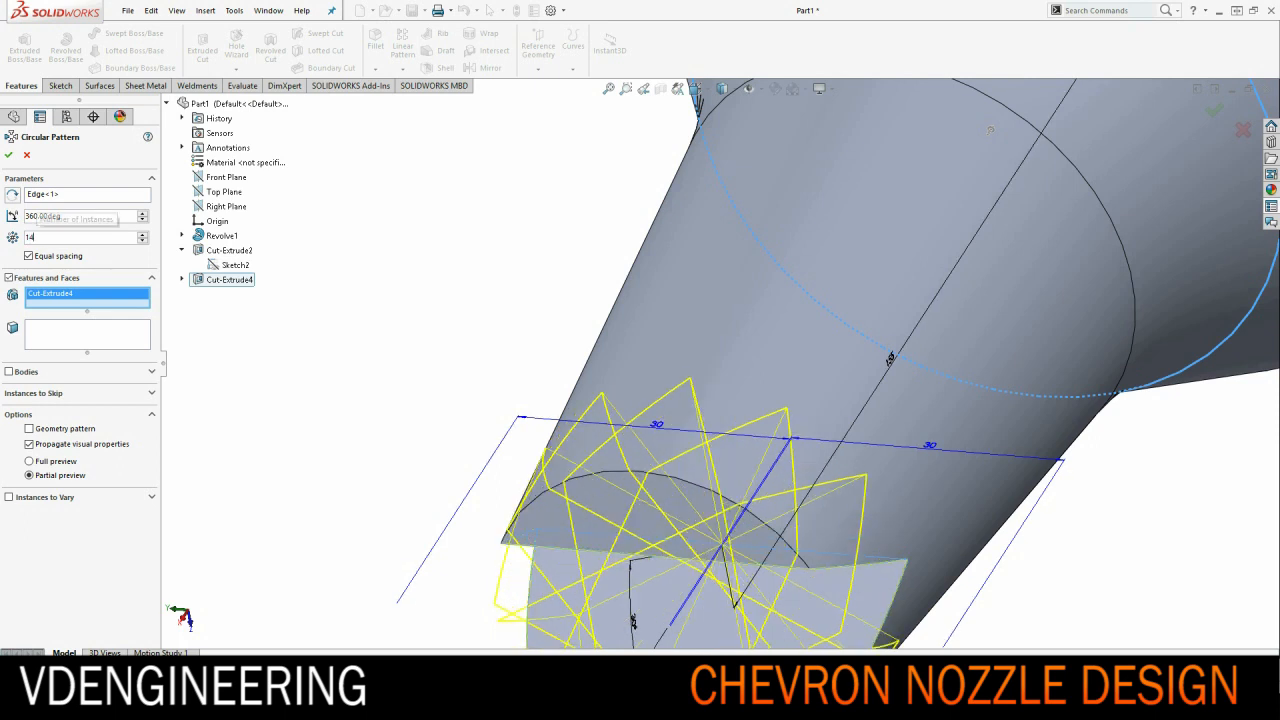
{"action": "type", "text": "22"}
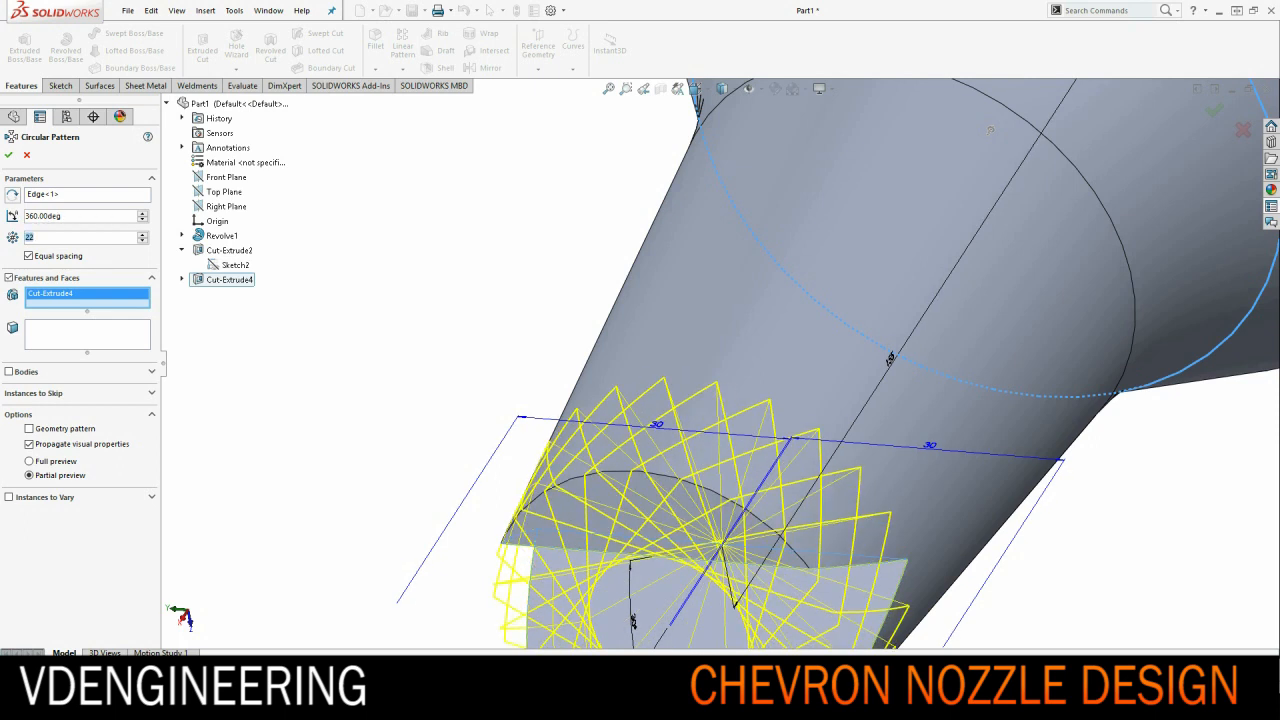
{"action": "type", "text": "6"}
{"action": "key", "text": "Return"}
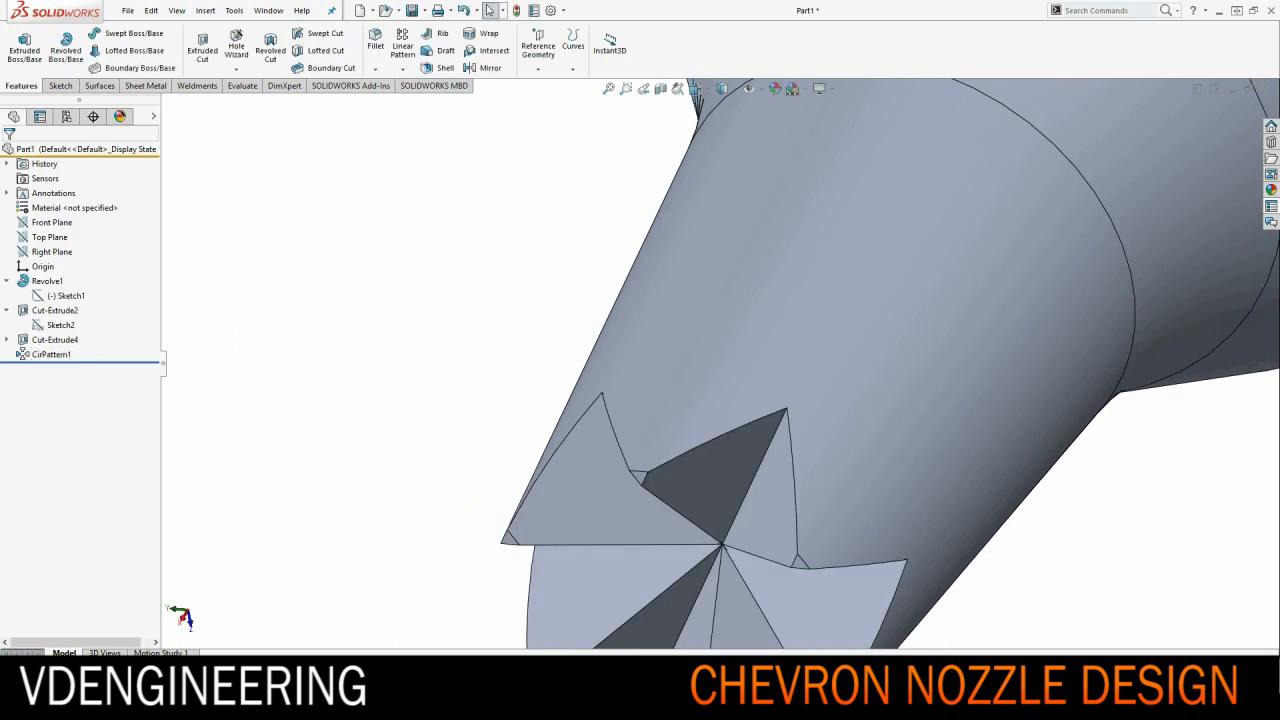
{"action": "scroll", "coordinate": [800, 350], "scroll_direction": "down", "scroll_amount": 5}
{"action": "mouse_move", "coordinate": [800, 350]}
{"action": "middle_mouse_down"}
{"action": "mouse_move", "coordinate": [840, 320]}
{"action": "mouse_move", "coordinate": [700, 330]}
{"action": "middle_mouse_up"}
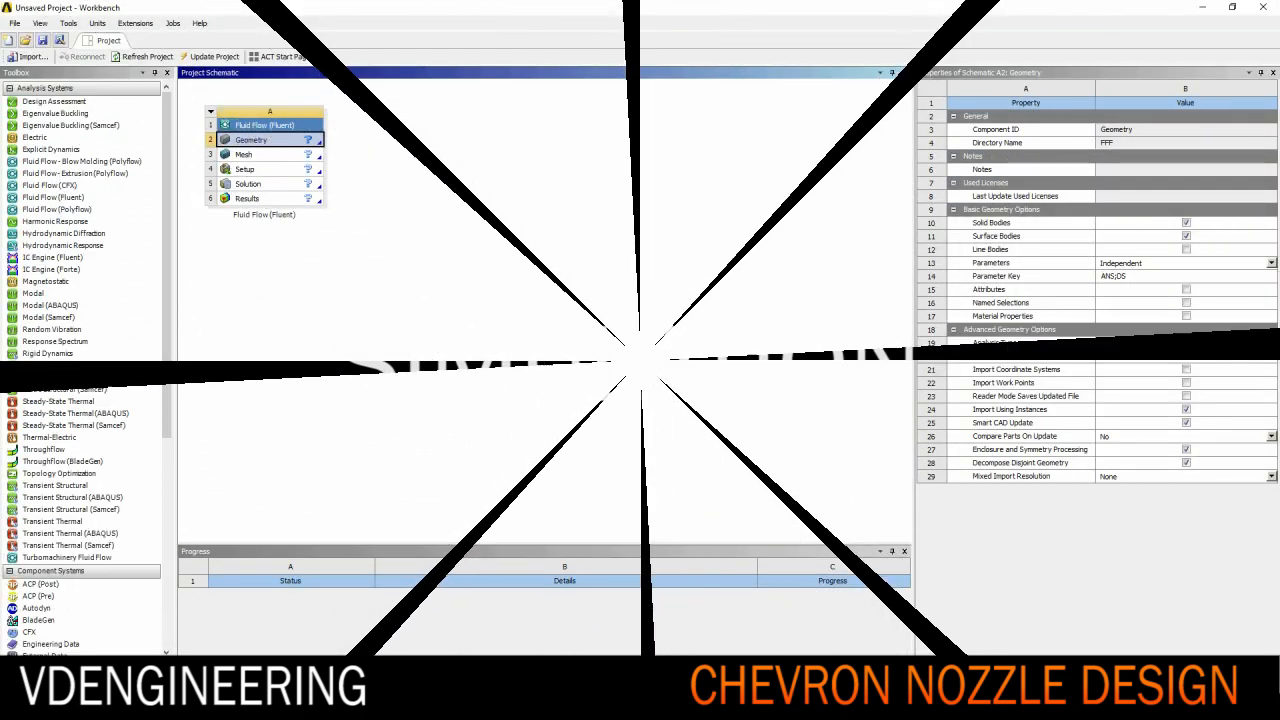
Import the WITH_CHEVRON part file into the Geometry cell and select the Mesh cell
{"action": "right_click", "coordinate": [270, 140]}
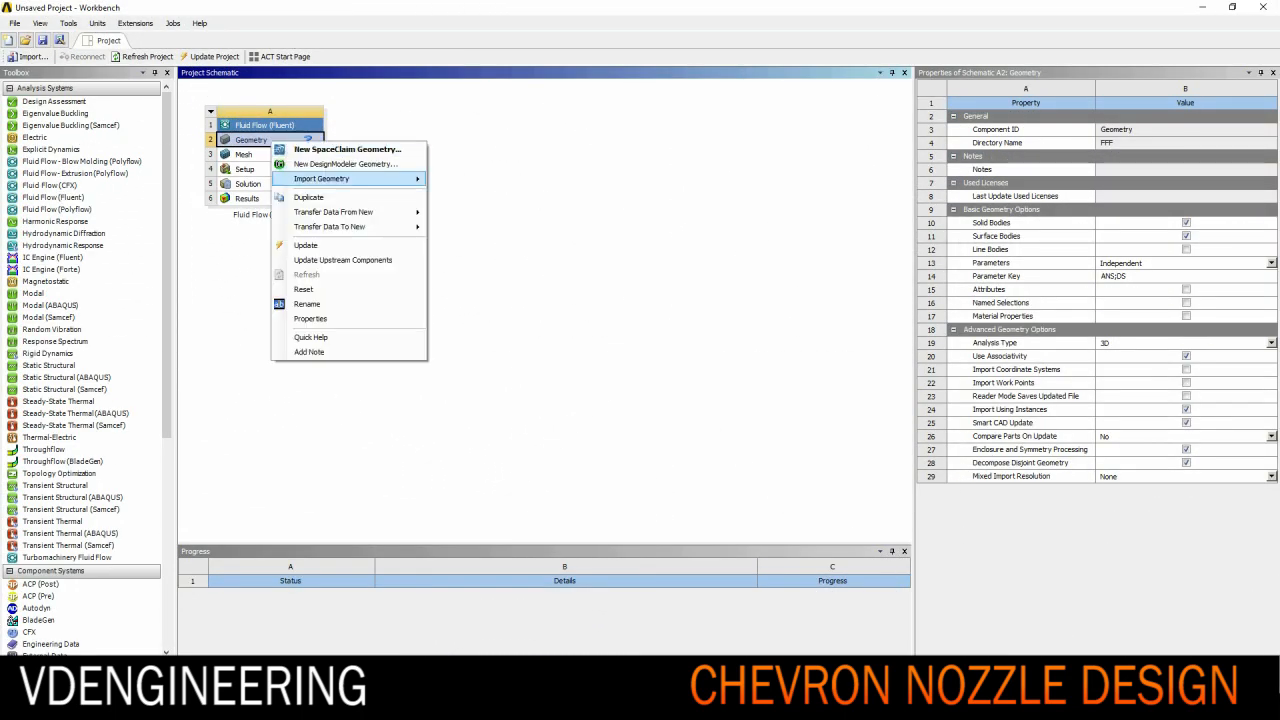
{"action": "left_click", "coordinate": [470, 228]}
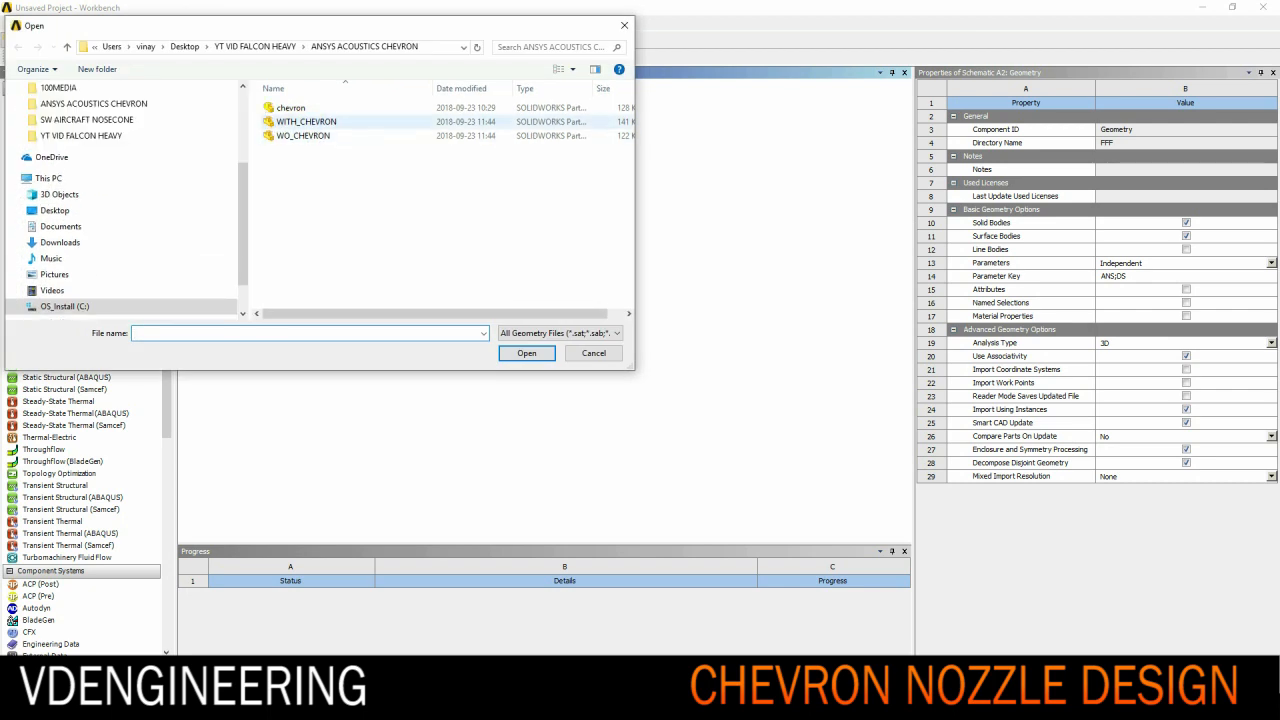
{"action": "double_click", "coordinate": [306, 121]}
{"action": "left_click", "coordinate": [250, 154]}
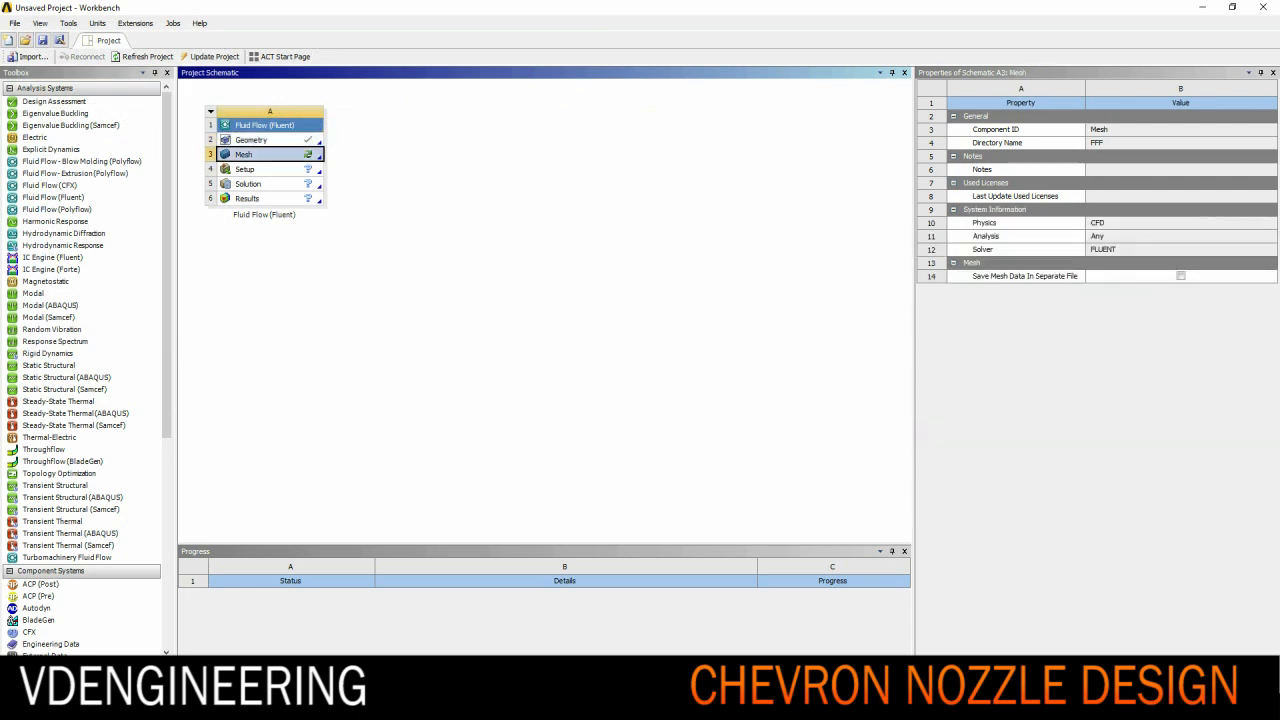
Launch Meshing from the Mesh cell and generate the default mesh on the nozzle
{"action": "right_click", "coordinate": [286, 155]}
{"action": "left_click", "coordinate": [320, 163]}
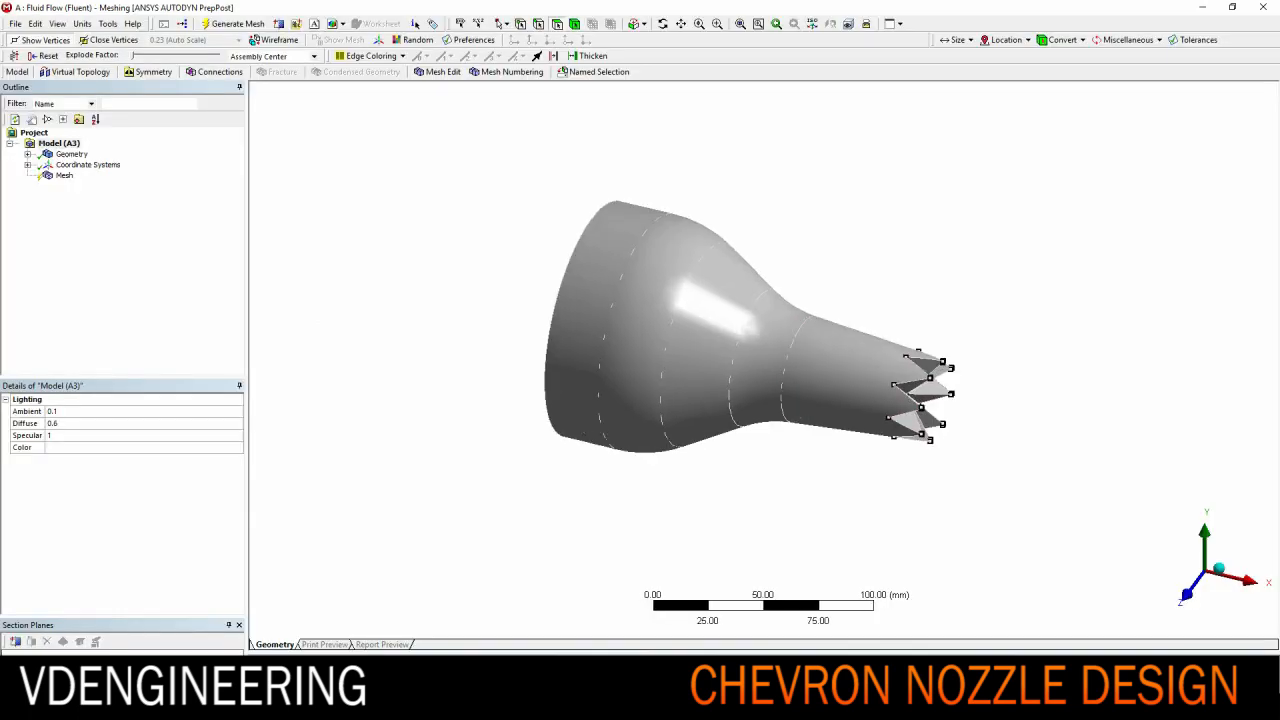
{"action": "right_click", "coordinate": [64, 175]}
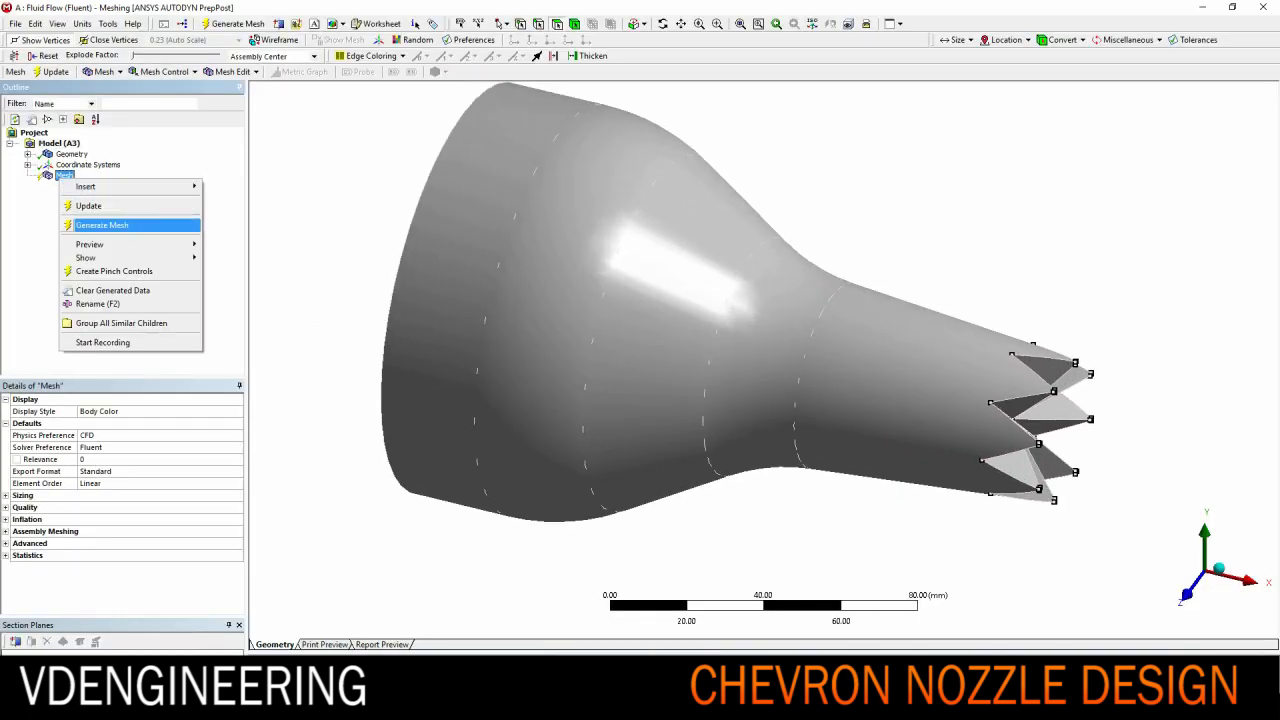
{"action": "left_click", "coordinate": [100, 190]}
{"action": "key", "text": "super"}
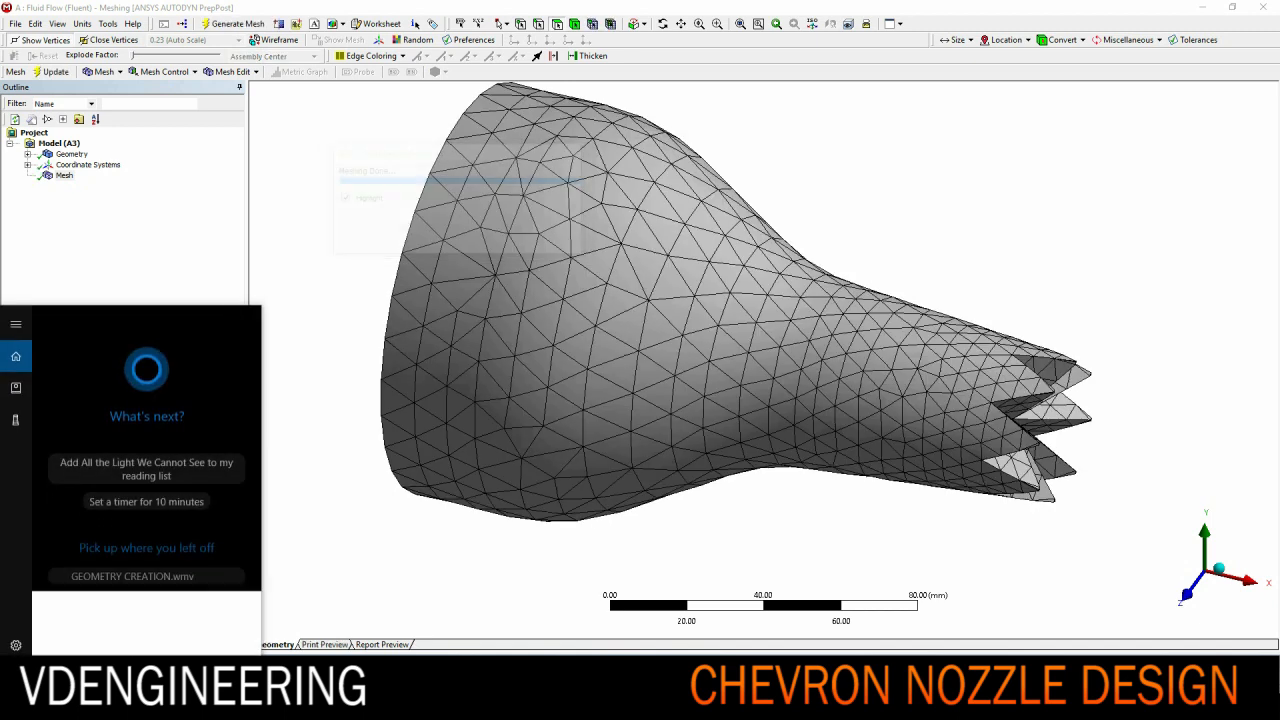
{"action": "type", "text": "zoomi"}
{"action": "key", "text": "Return"}
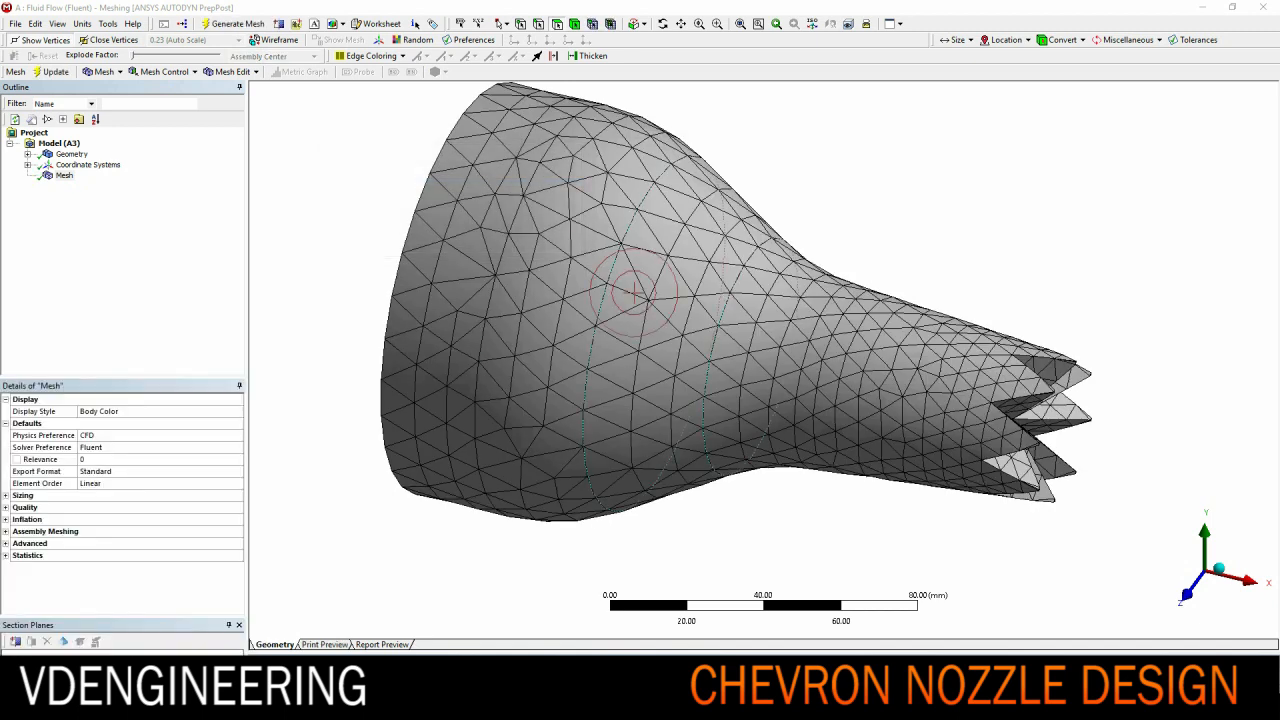
{"action": "left_click", "coordinate": [22, 495]}
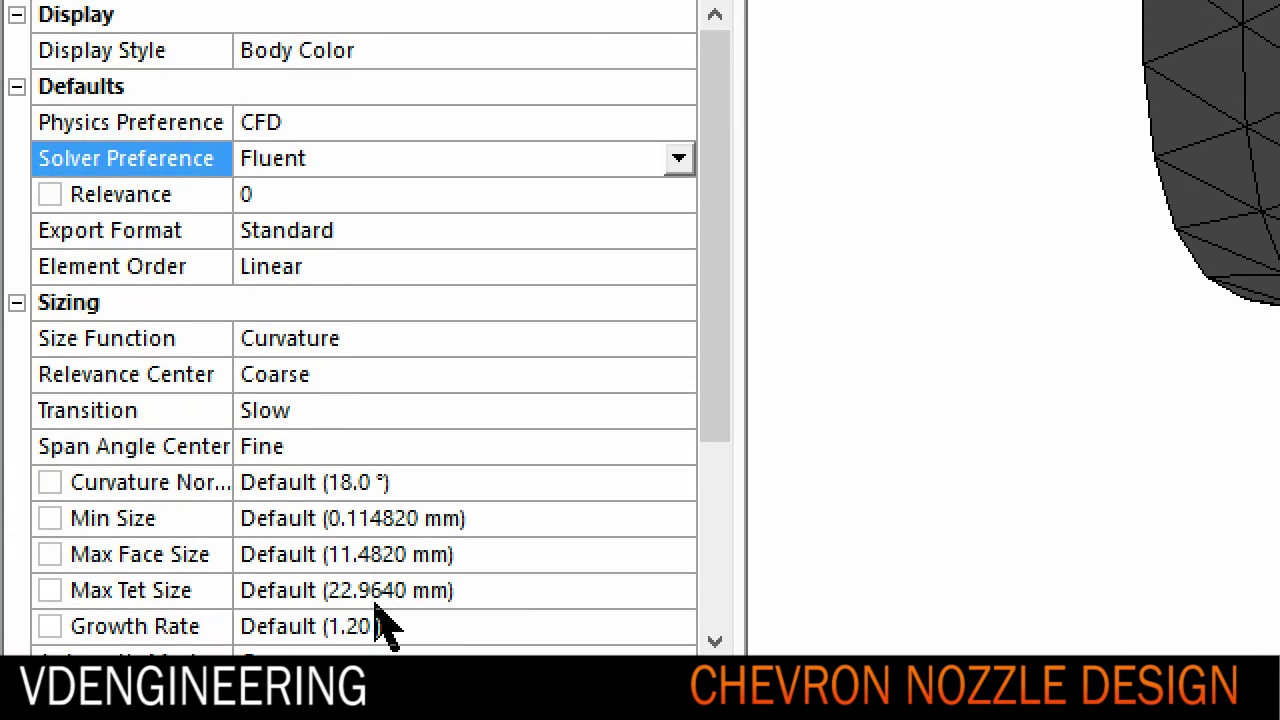
{"action": "scroll", "coordinate": [700, 413], "scroll_direction": "down", "scroll_amount": 3}
Set relevance center Fine, max tet size 4.0 mm and max face size 2.0 mm
{"action": "left_click", "coordinate": [680, 230]}
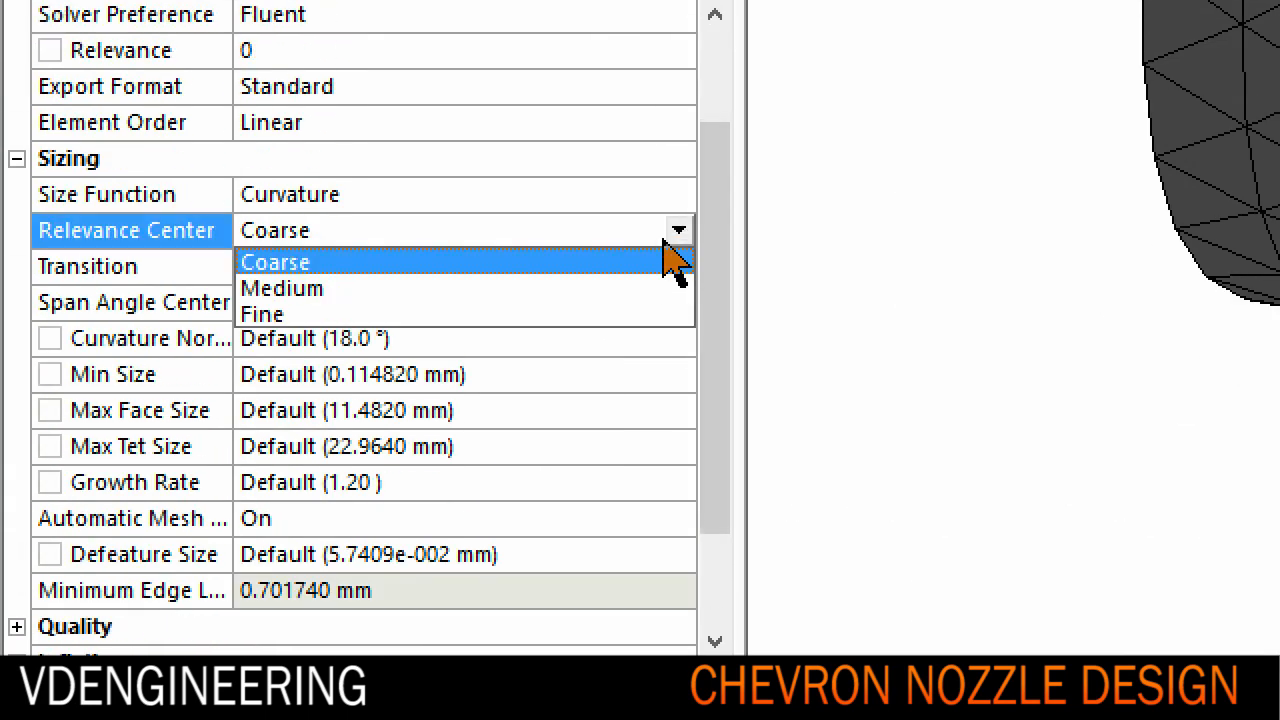
{"action": "left_click", "coordinate": [660, 310]}
{"action": "left_click_drag", "start_coordinate": [730, 385], "coordinate": [718, 460]}
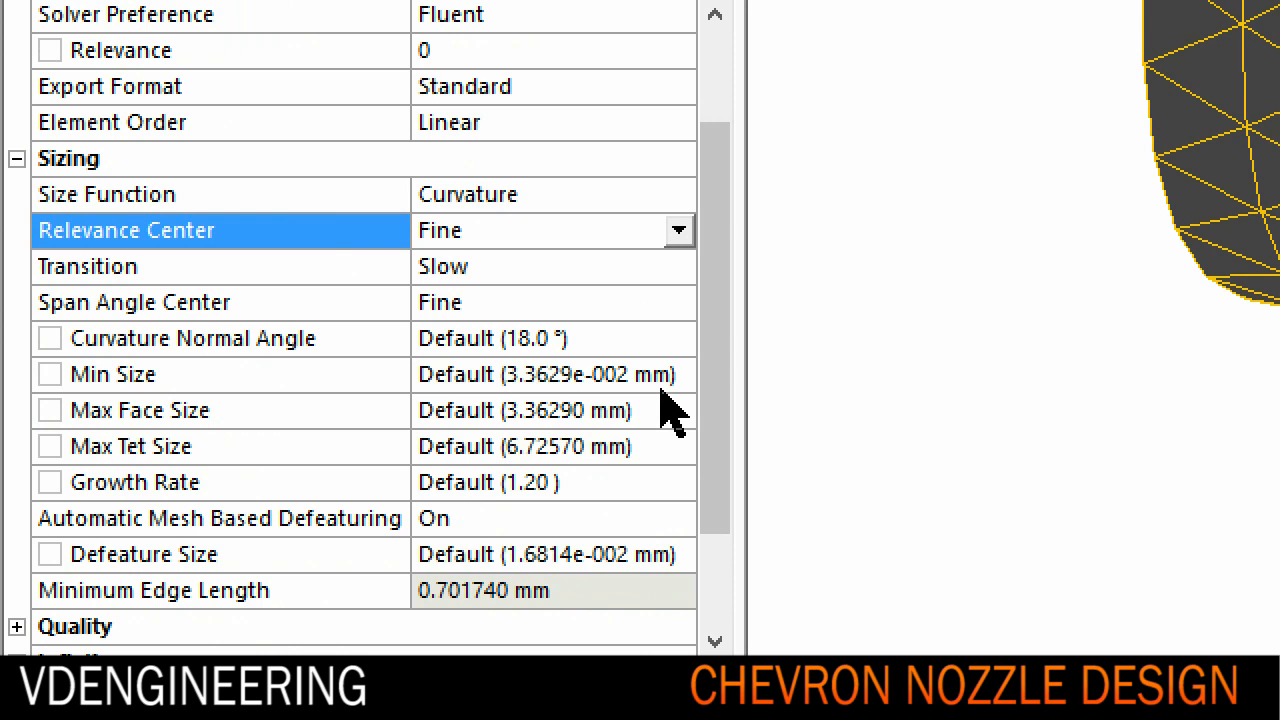
{"action": "left_click", "coordinate": [670, 446]}
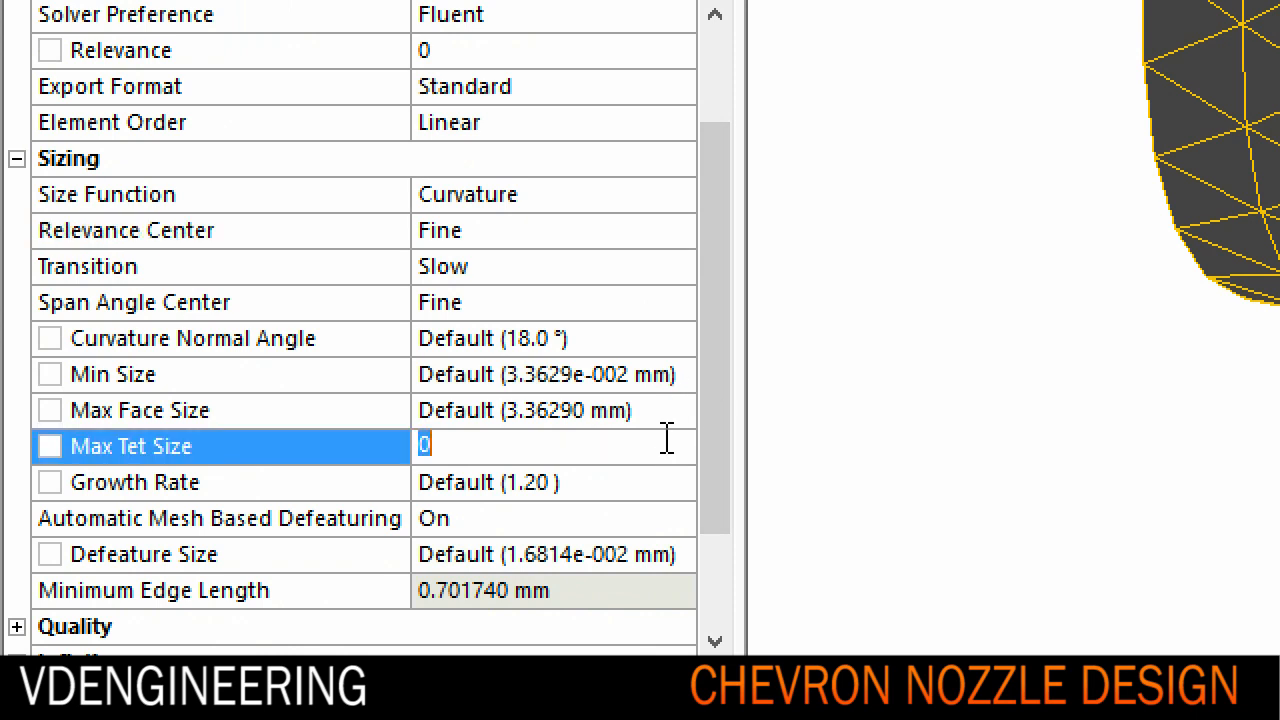
{"action": "type", "text": "4"}
{"action": "key", "text": "Return"}
{"action": "left_click", "coordinate": [680, 556]}
{"action": "left_click", "coordinate": [658, 422]}
{"action": "type", "text": "2"}
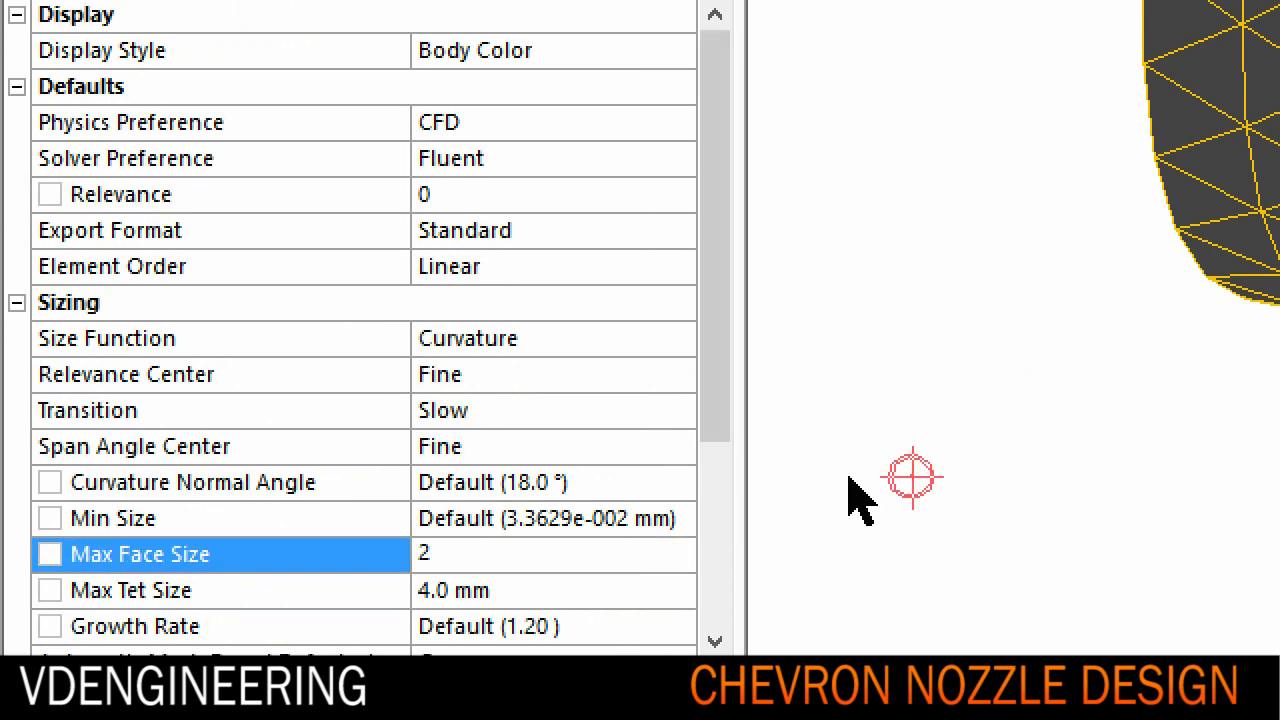
{"action": "key", "text": "Return"}
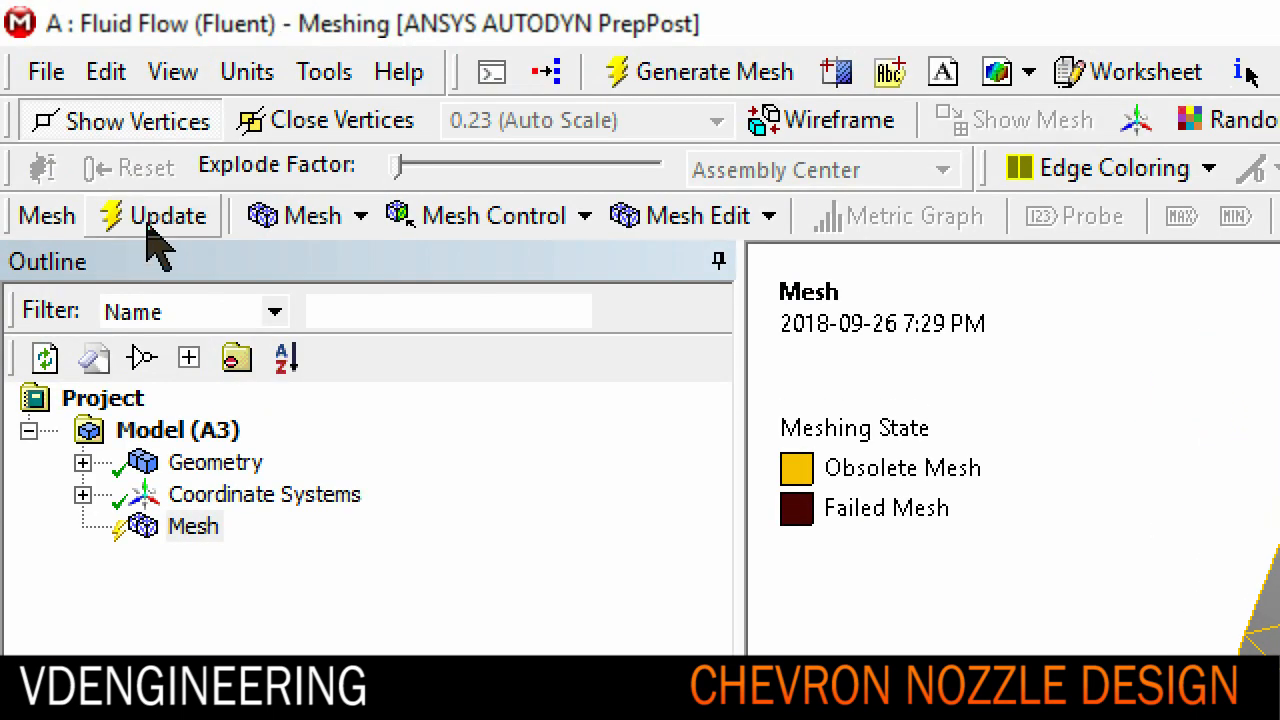
Generate the mesh, then raise Max Face Size to 3.0 mm and update the mesh again
{"action": "left_click", "coordinate": [155, 216]}
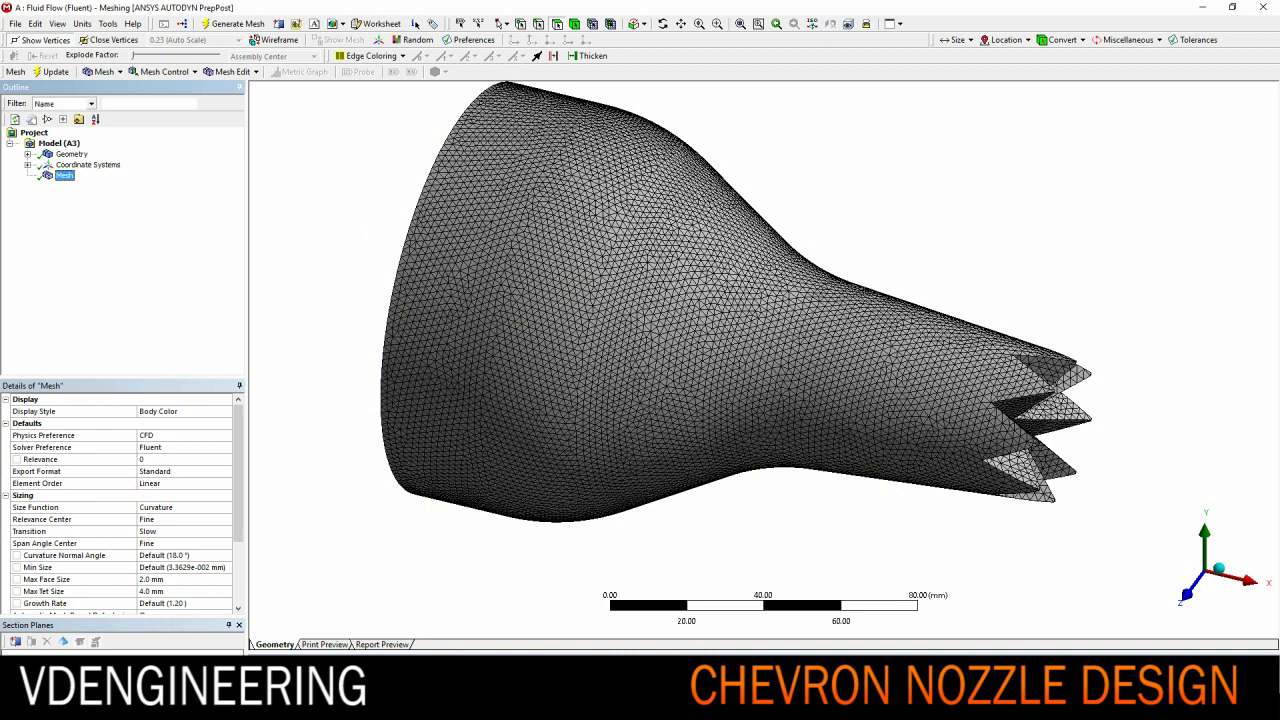
{"action": "type", "text": "3"}
{"action": "key", "text": "Return"}
{"action": "right_click", "coordinate": [64, 175]}
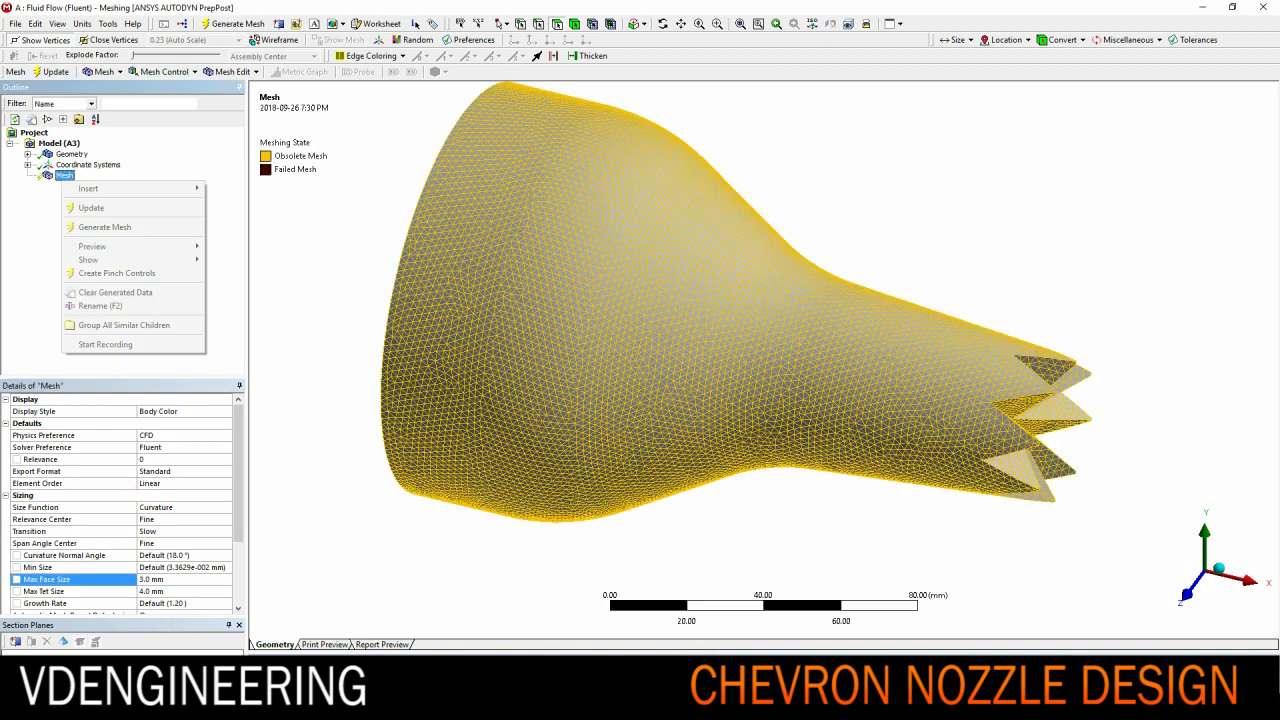
{"action": "left_click", "coordinate": [90, 207]}
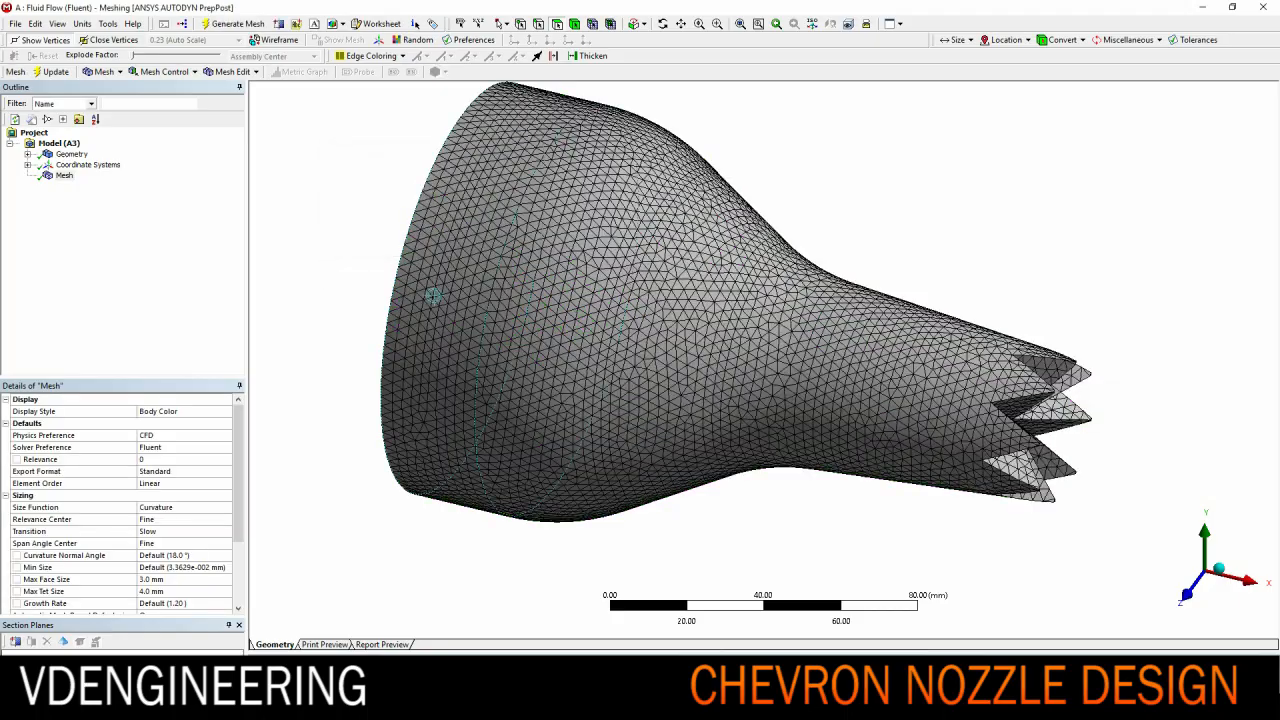
{"action": "mouse_move", "coordinate": [900, 320]}
{"action": "middle_mouse_down"}
{"action": "mouse_move", "coordinate": [649, 304]}
{"action": "mouse_move", "coordinate": [695, 358]}
{"action": "middle_mouse_up"}
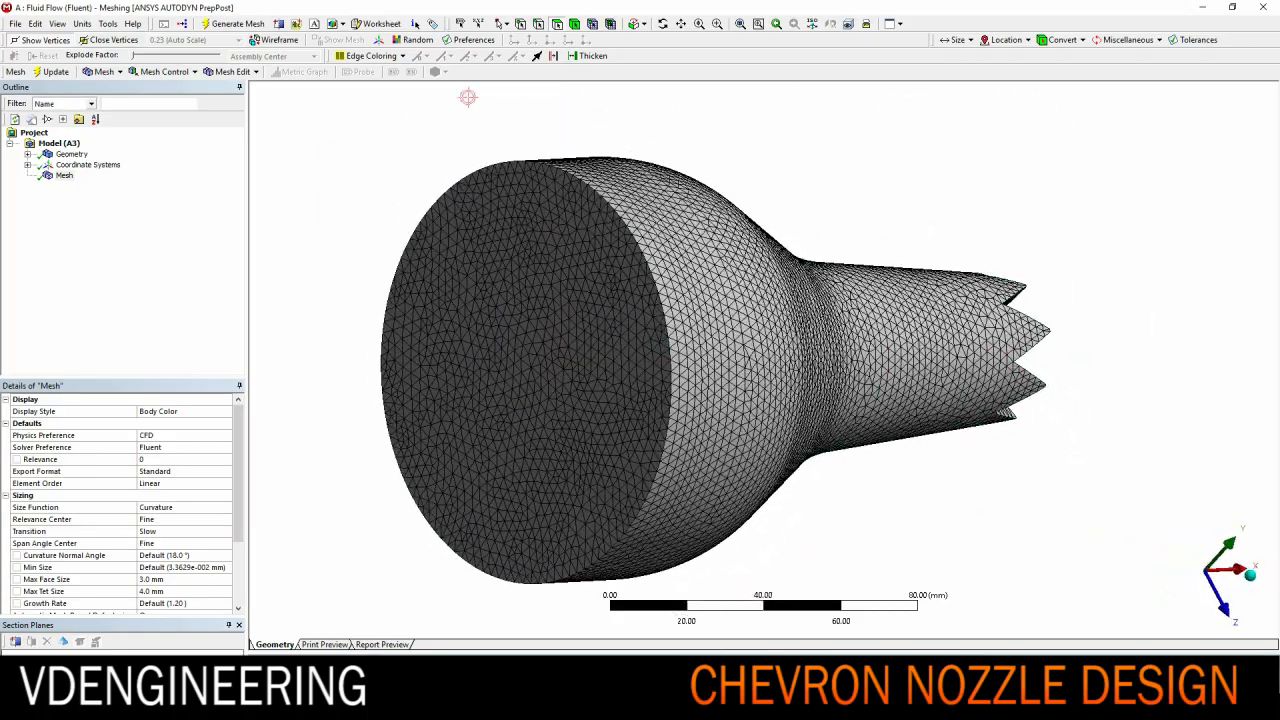
Create a named selection on the large circular inlet end face
{"action": "left_click", "coordinate": [533, 205]}
{"action": "right_click", "coordinate": [515, 188]}
{"action": "left_click", "coordinate": [580, 521]}
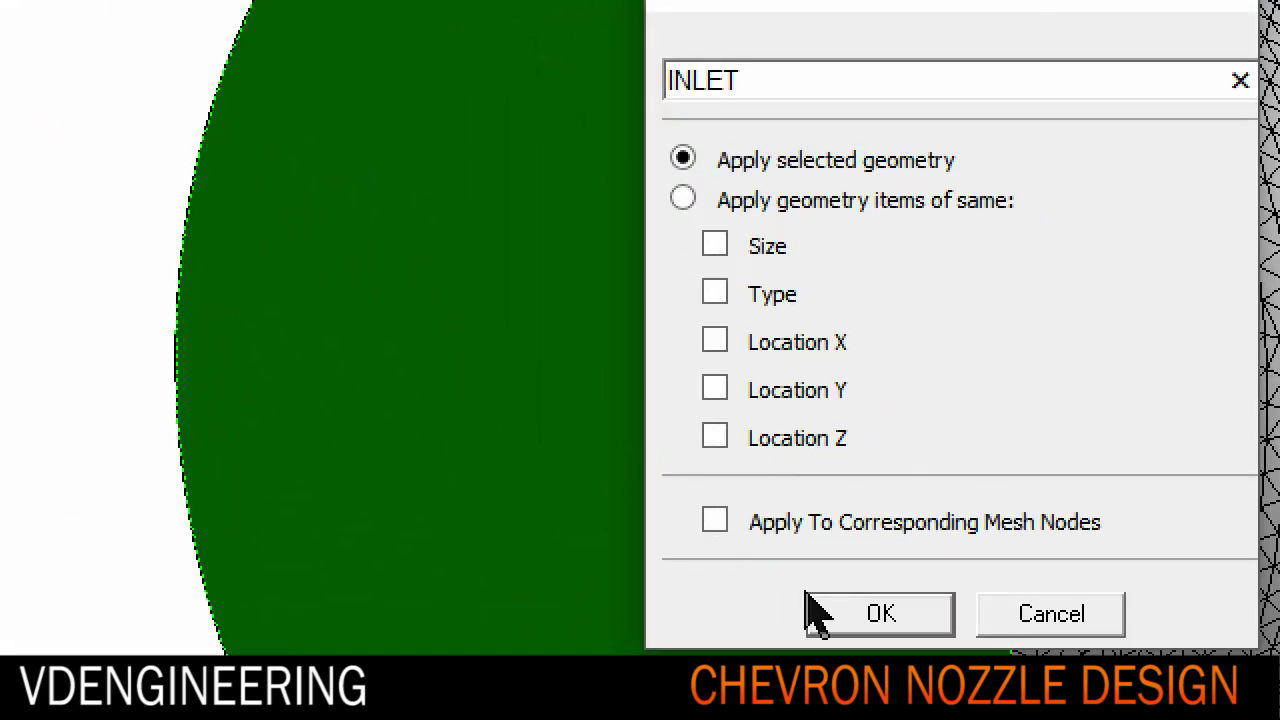
{"action": "left_click", "coordinate": [880, 614]}
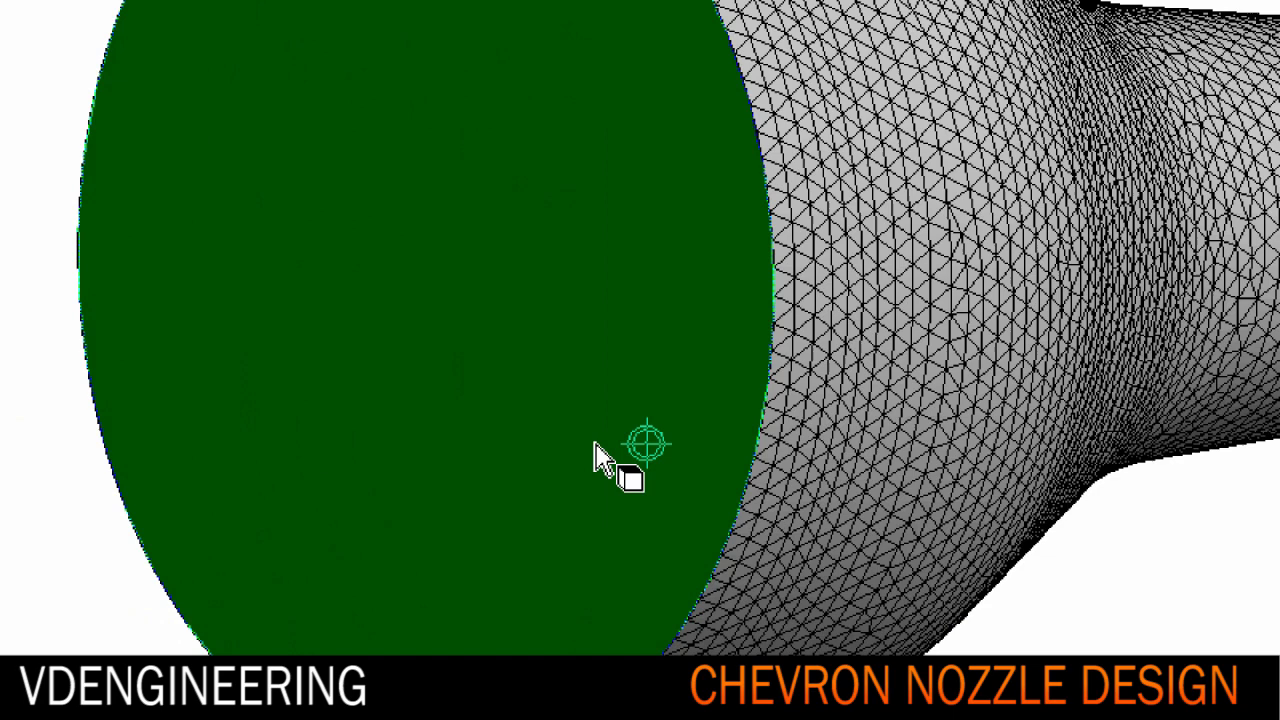
Select the nozzle's outer surfaces and name them WALL
{"action": "middle_click_drag", "start_coordinate": [620, 330], "coordinate": [520, 360]}
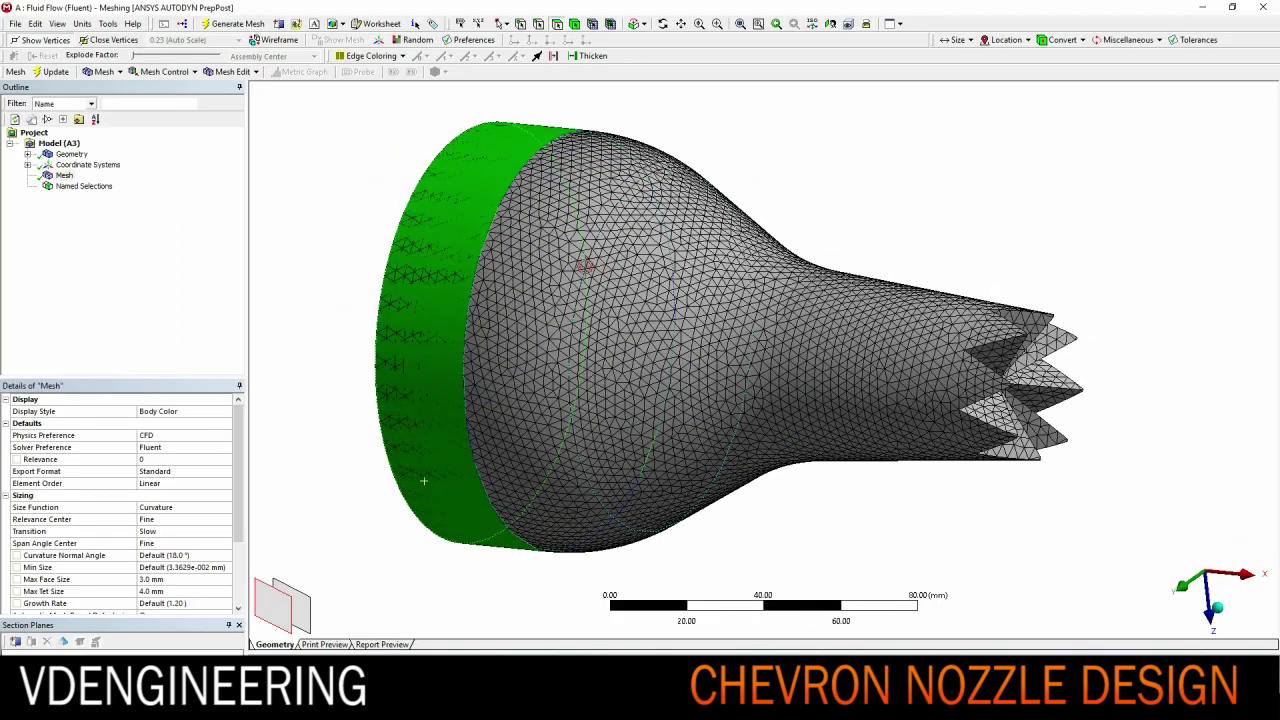
{"action": "mouse_move", "coordinate": [423, 482]}
{"action": "left_mouse_down"}
{"action": "mouse_move", "coordinate": [700, 330]}
{"action": "mouse_move", "coordinate": [860, 316]}
{"action": "left_mouse_up"}
{"action": "middle_click_drag", "start_coordinate": [839, 317], "coordinate": [907, 106]}
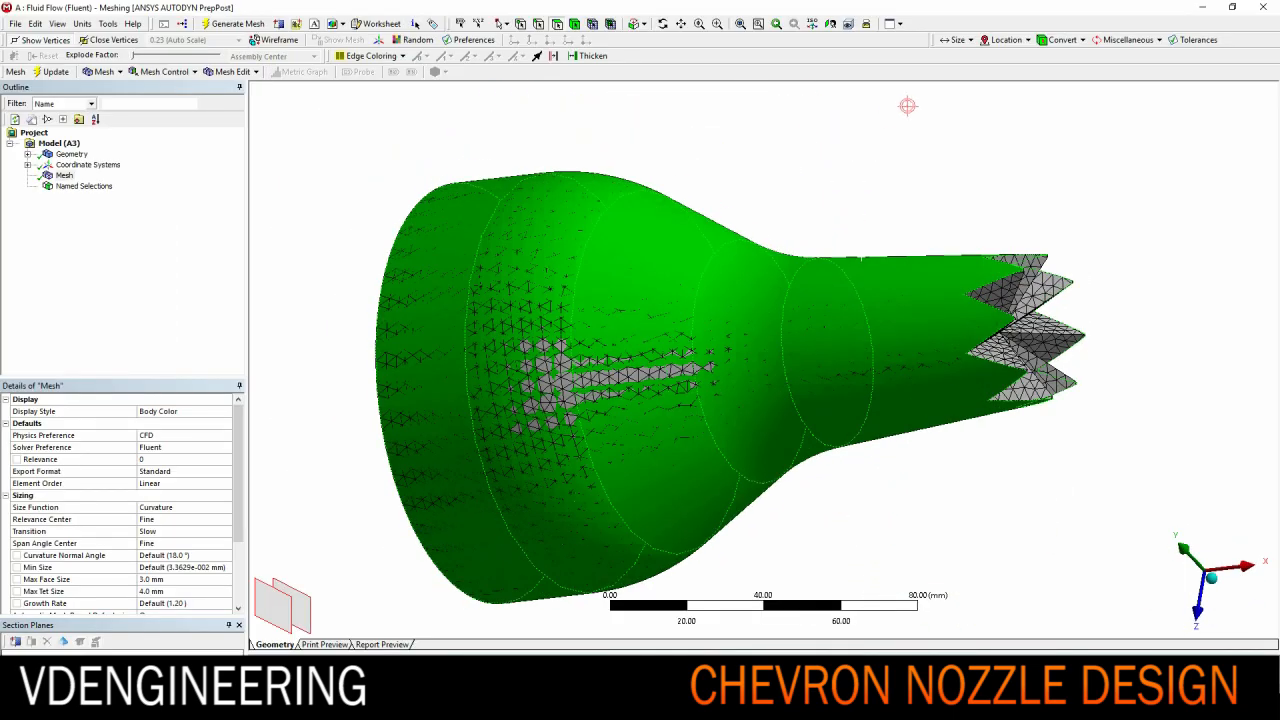
{"action": "left_click", "coordinate": [95, 164]}
{"action": "middle_click_drag", "start_coordinate": [700, 400], "coordinate": [862, 316]}
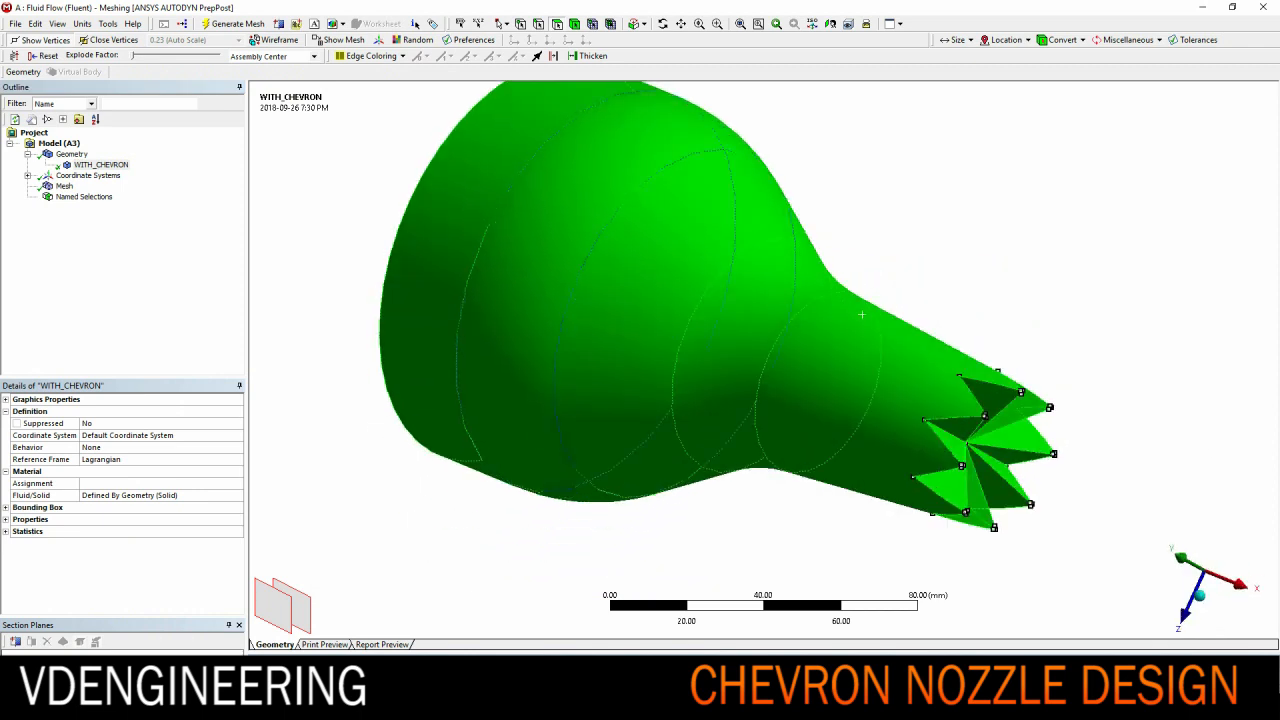
{"action": "key", "text": "Down"}
{"action": "key", "text": "Up"}
{"action": "key", "text": "Up"}
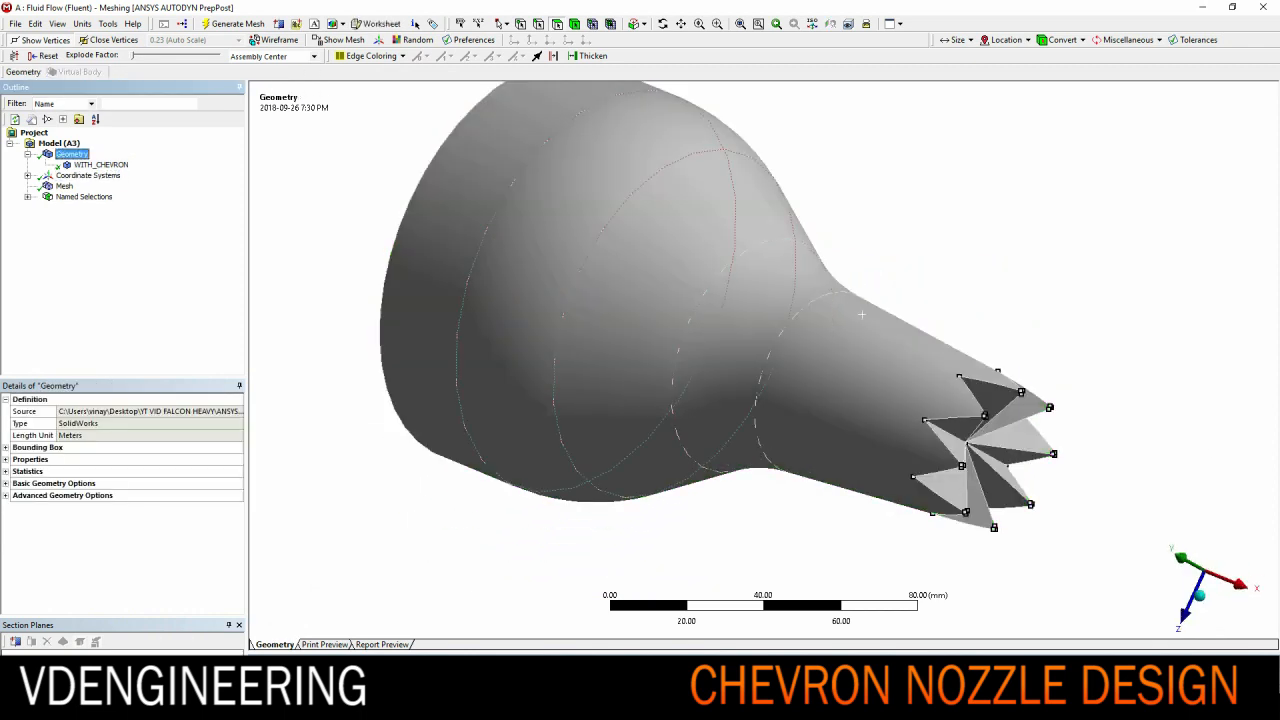
{"action": "mouse_move", "coordinate": [861, 316]}
{"action": "middle_mouse_down"}
{"action": "mouse_move", "coordinate": [706, 332]}
{"action": "mouse_move", "coordinate": [760, 300]}
{"action": "mouse_move", "coordinate": [750, 270]}
{"action": "middle_mouse_up"}
{"action": "right_click", "coordinate": [750, 266]}
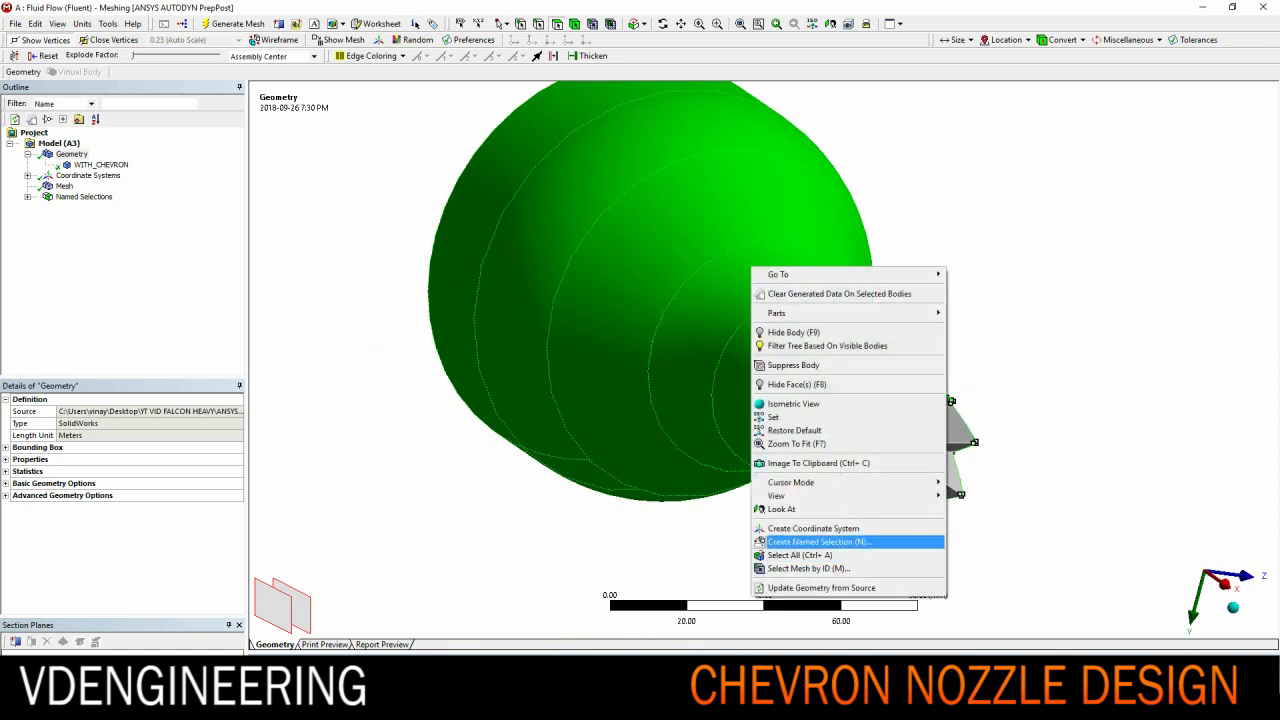
{"action": "left_click", "coordinate": [815, 541]}
{"action": "type", "text": "WALL"}
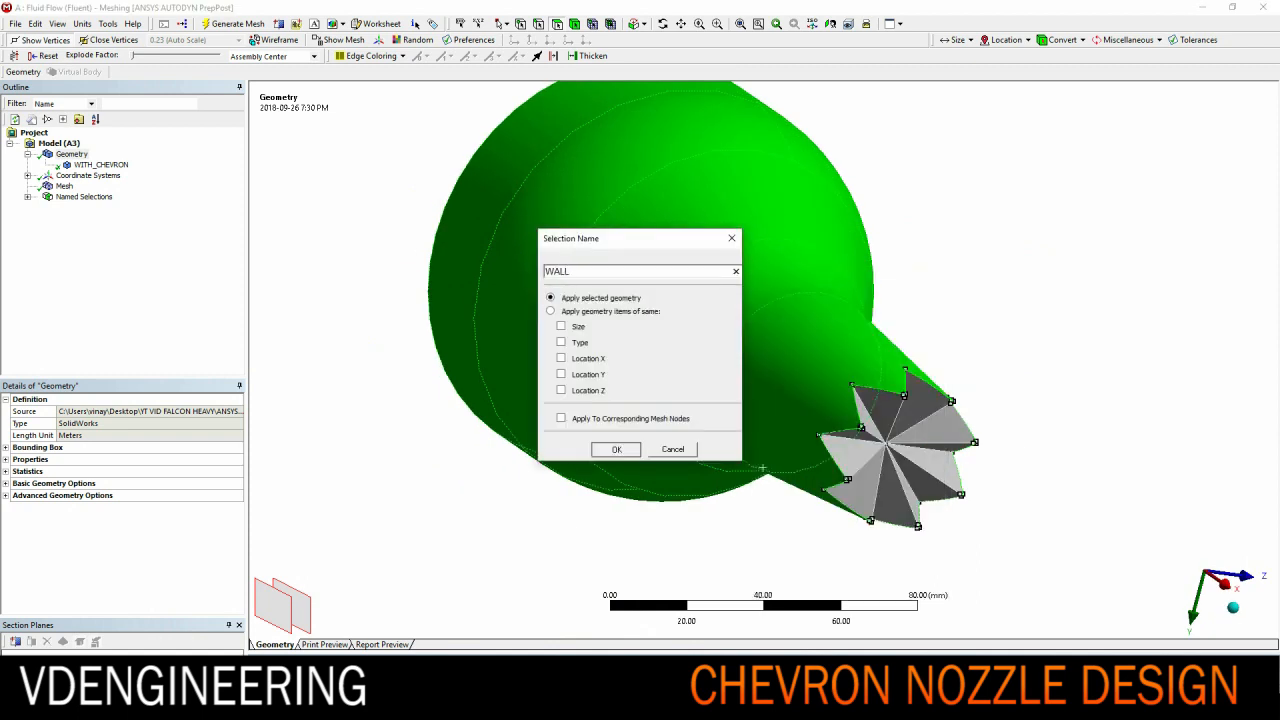
{"action": "key", "text": "Return"}
{"action": "mouse_move", "coordinate": [760, 400]}
{"action": "middle_mouse_down"}
{"action": "mouse_move", "coordinate": [640, 360]}
{"action": "mouse_move", "coordinate": [700, 340]}
{"action": "middle_mouse_up"}
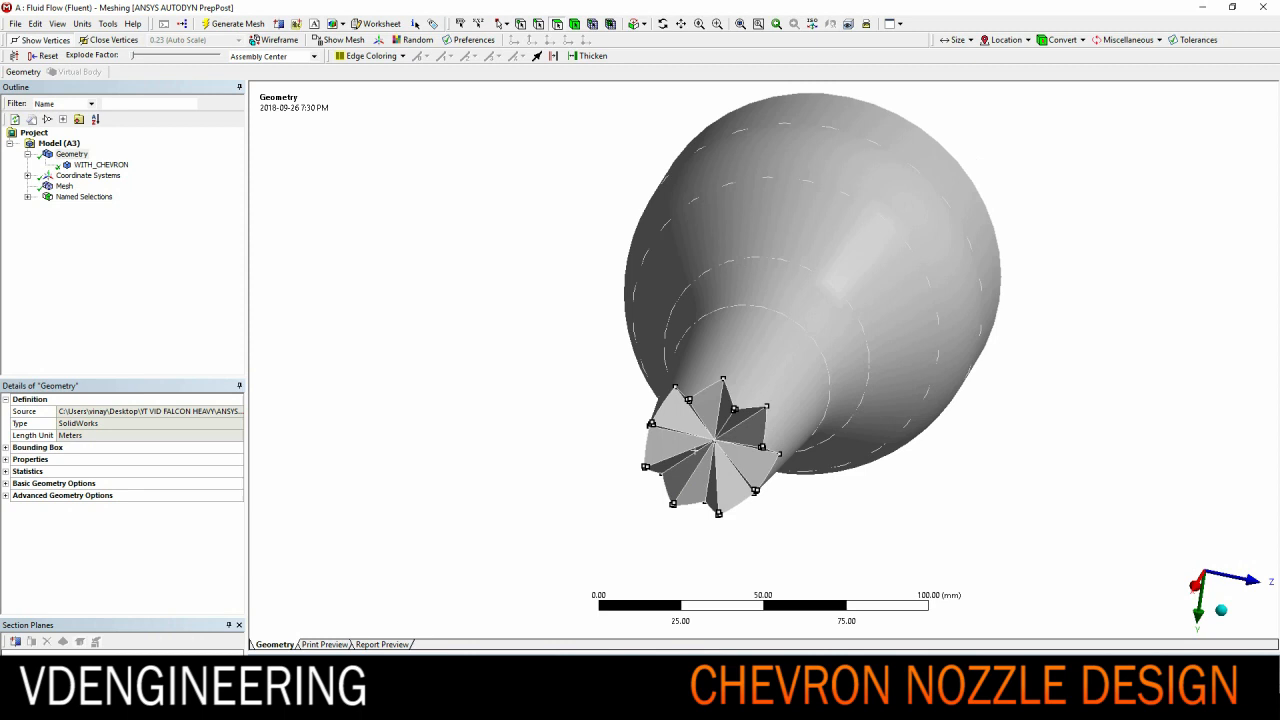
Box-select the star-shaped chevron end faces and name them OUTLET
{"action": "middle_click_drag", "start_coordinate": [720, 440], "coordinate": [680, 330]}
{"action": "scroll", "coordinate": [680, 330], "scroll_direction": "up", "scroll_amount": 5}
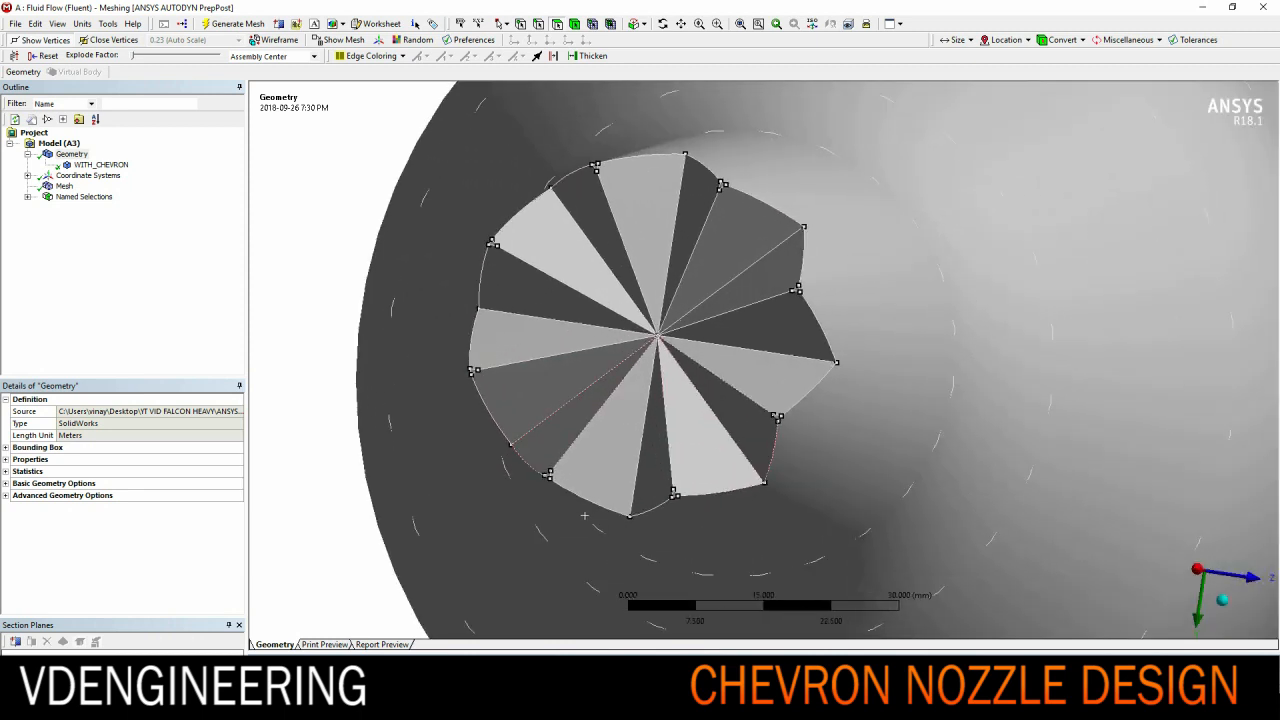
{"action": "mouse_move", "coordinate": [560, 430]}
{"action": "left_mouse_down"}
{"action": "mouse_move", "coordinate": [600, 460]}
{"action": "mouse_move", "coordinate": [690, 450]}
{"action": "mouse_move", "coordinate": [780, 350]}
{"action": "mouse_move", "coordinate": [731, 258]}
{"action": "mouse_move", "coordinate": [640, 200]}
{"action": "mouse_move", "coordinate": [560, 240]}
{"action": "mouse_move", "coordinate": [510, 310]}
{"action": "mouse_move", "coordinate": [536, 376]}
{"action": "left_mouse_up"}
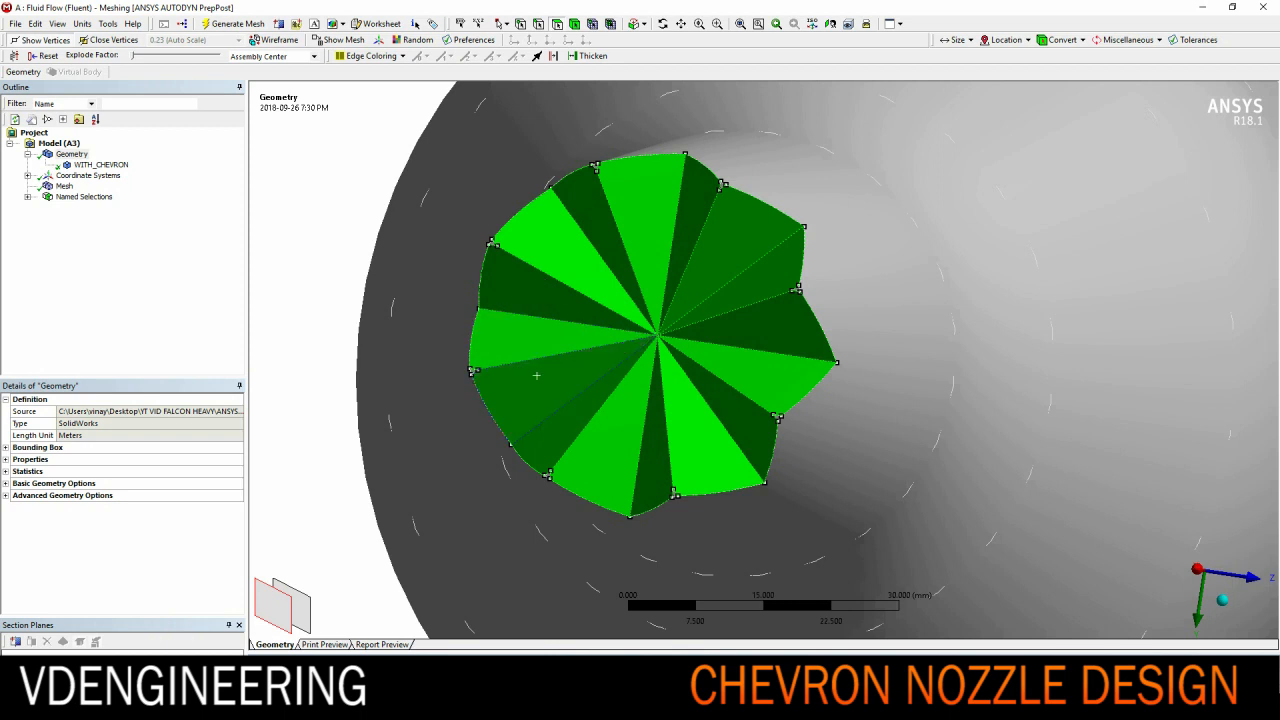
{"action": "scroll", "coordinate": [536, 376], "scroll_direction": "up", "scroll_amount": 3}
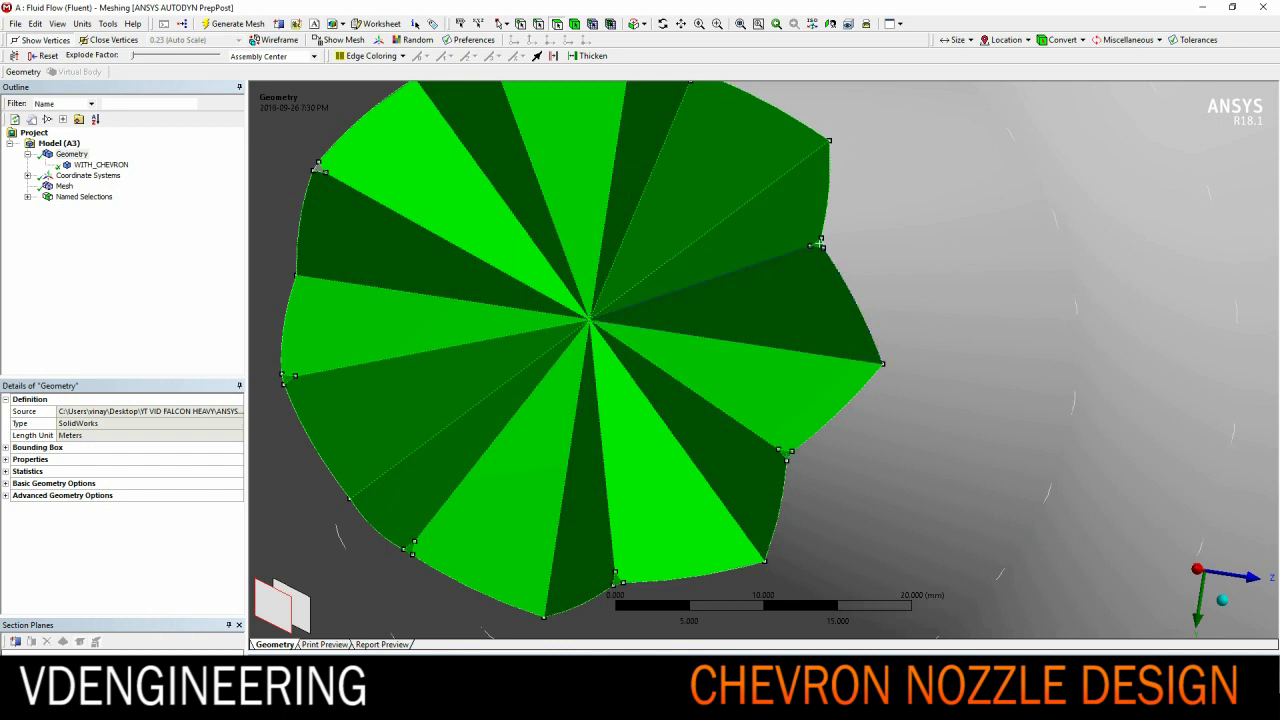
{"action": "scroll", "coordinate": [640, 330], "scroll_direction": "down", "scroll_amount": 3}
{"action": "scroll", "coordinate": [640, 330], "scroll_direction": "up", "scroll_amount": 3}
{"action": "scroll", "coordinate": [640, 330], "scroll_direction": "down", "scroll_amount": 3}
{"action": "scroll", "coordinate": [640, 330], "scroll_direction": "up", "scroll_amount": 1}
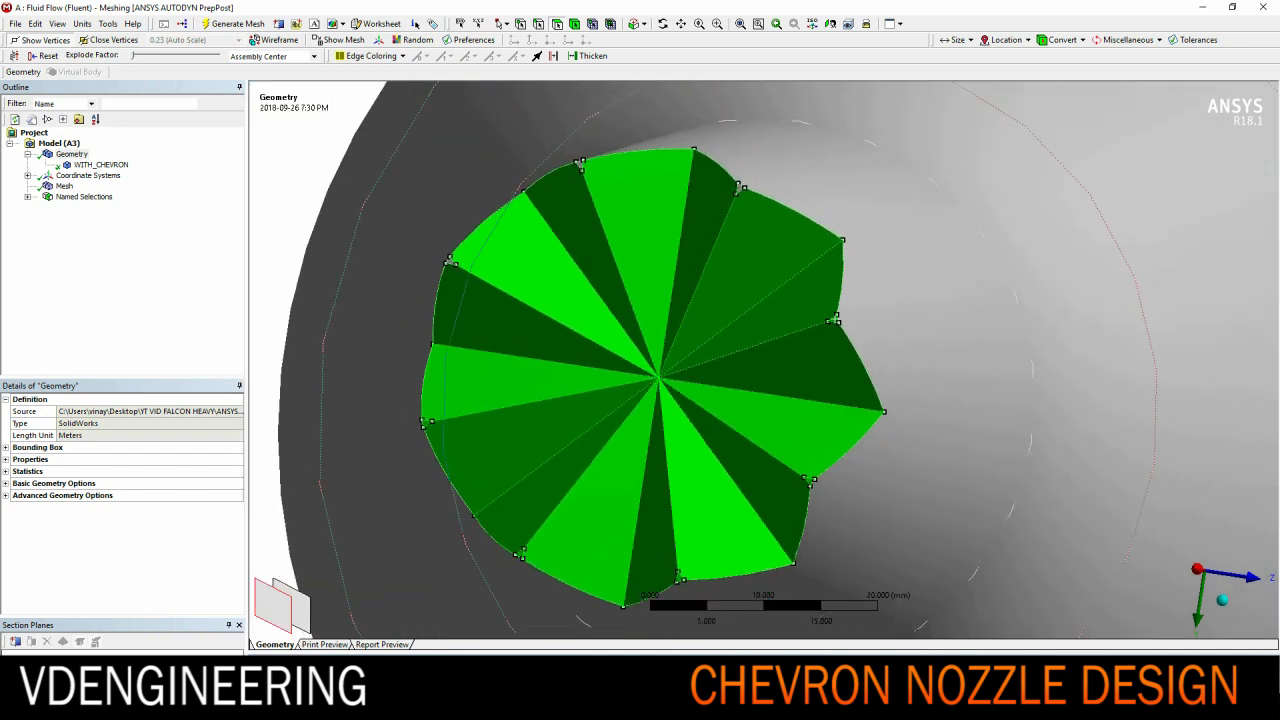
{"action": "scroll", "coordinate": [640, 330], "scroll_direction": "down", "scroll_amount": 2}
{"action": "scroll", "coordinate": [640, 330], "scroll_direction": "up", "scroll_amount": 3}
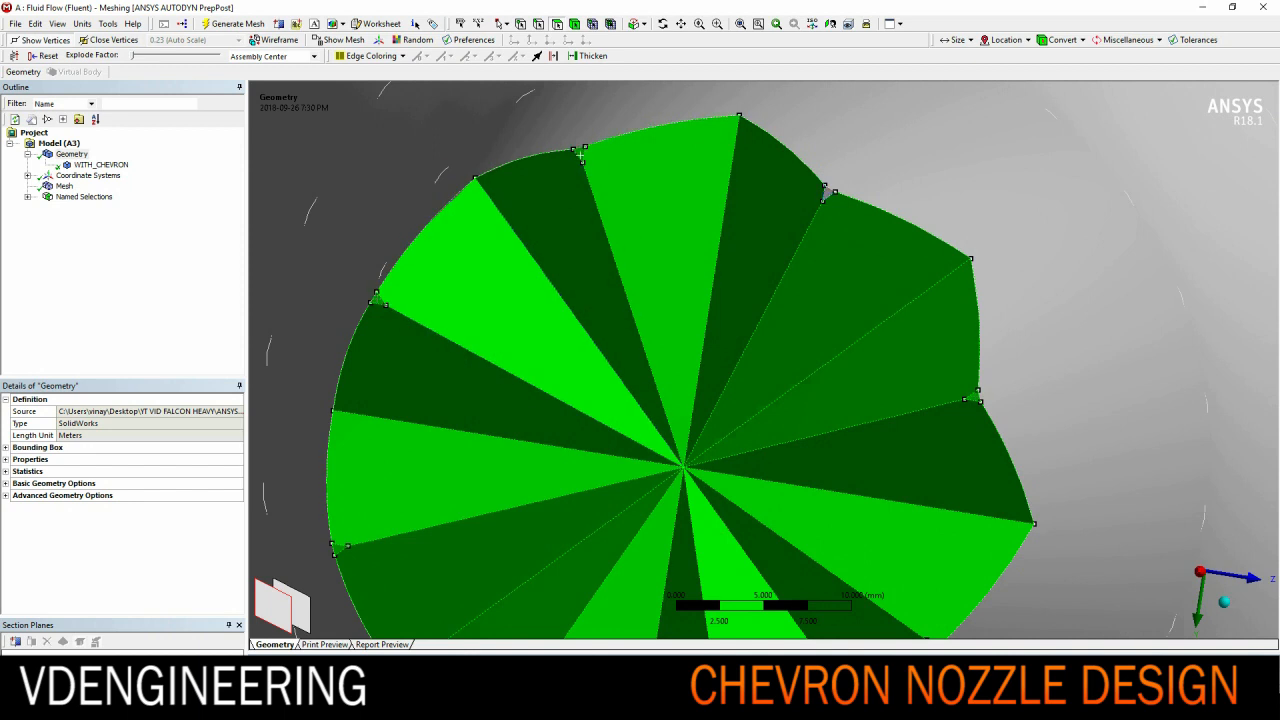
{"action": "scroll", "coordinate": [700, 400], "scroll_direction": "down", "scroll_amount": 2}
{"action": "scroll", "coordinate": [700, 400], "scroll_direction": "down", "scroll_amount": 2}
{"action": "scroll", "coordinate": [700, 400], "scroll_direction": "down", "scroll_amount": 1}
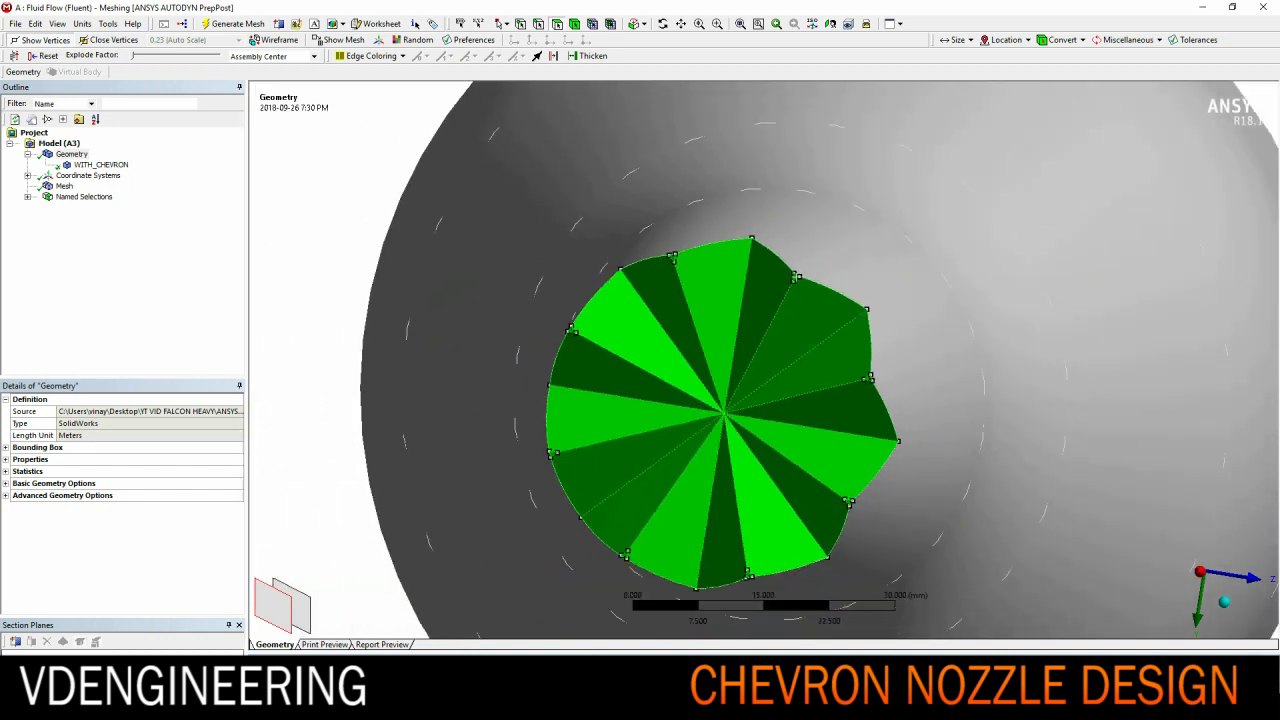
{"action": "scroll", "coordinate": [730, 300], "scroll_direction": "up", "scroll_amount": 1}
{"action": "right_click", "coordinate": [728, 158]}
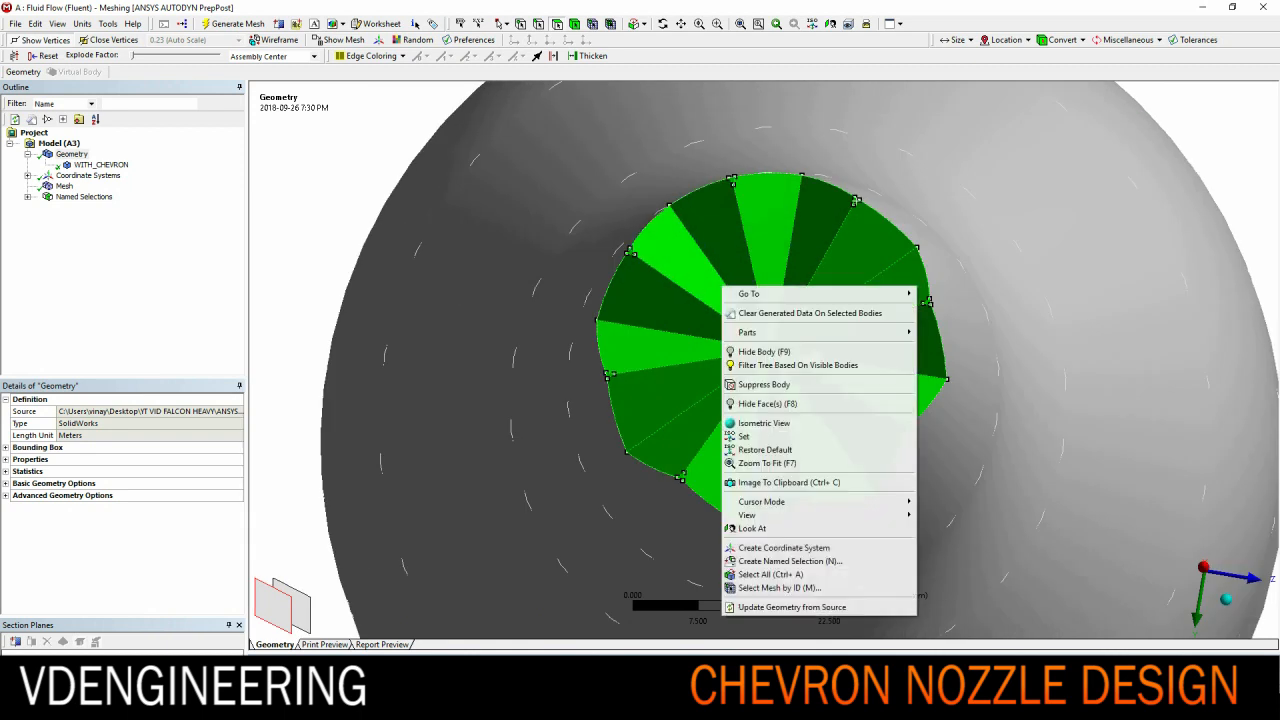
{"action": "left_click", "coordinate": [800, 552]}
{"action": "type", "text": "OUTLET"}
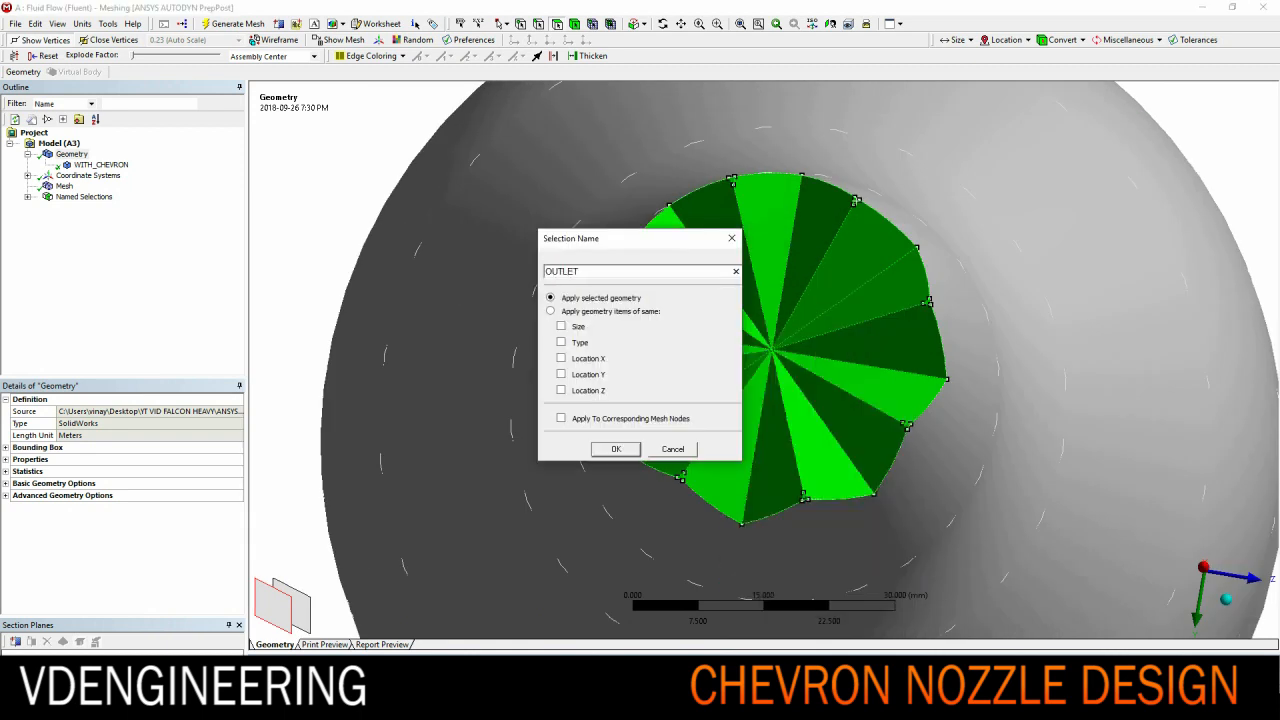
{"action": "key", "text": "Return"}
Review the INLET and OUTLET named selections and display the generated mesh
{"action": "left_click", "coordinate": [83, 207]}
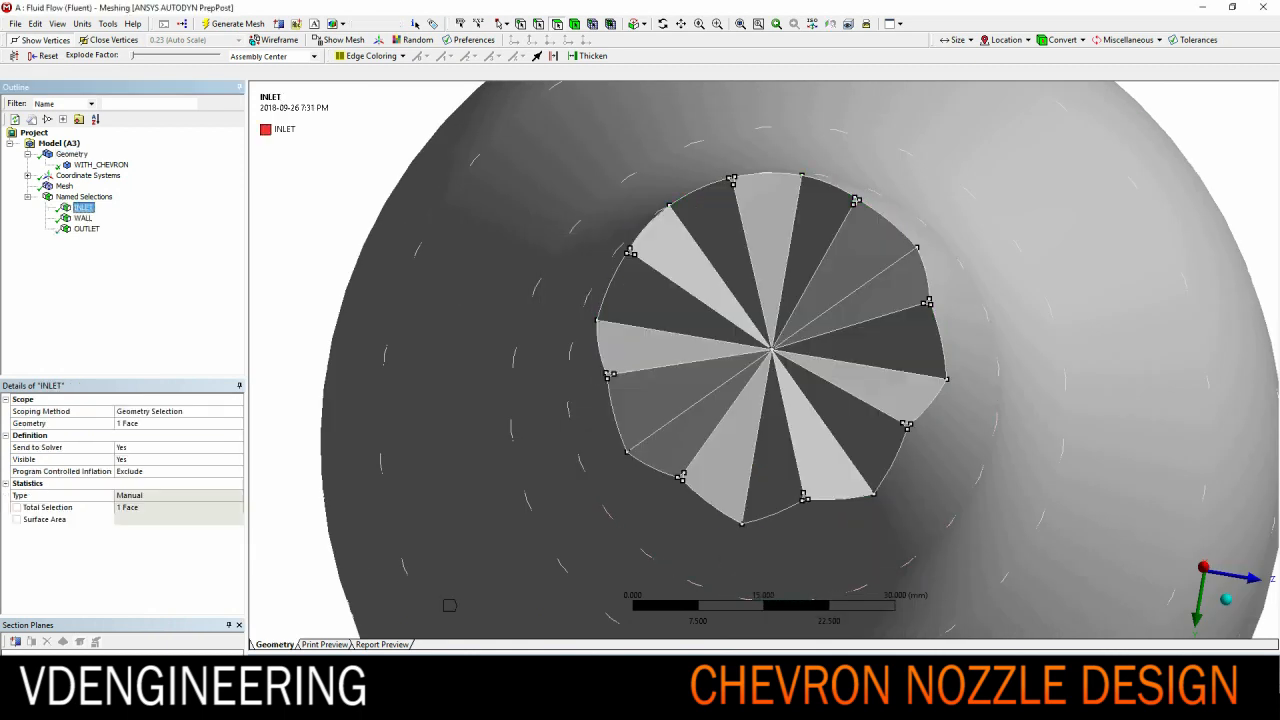
{"action": "left_click", "coordinate": [86, 228]}
{"action": "left_click", "coordinate": [64, 186]}
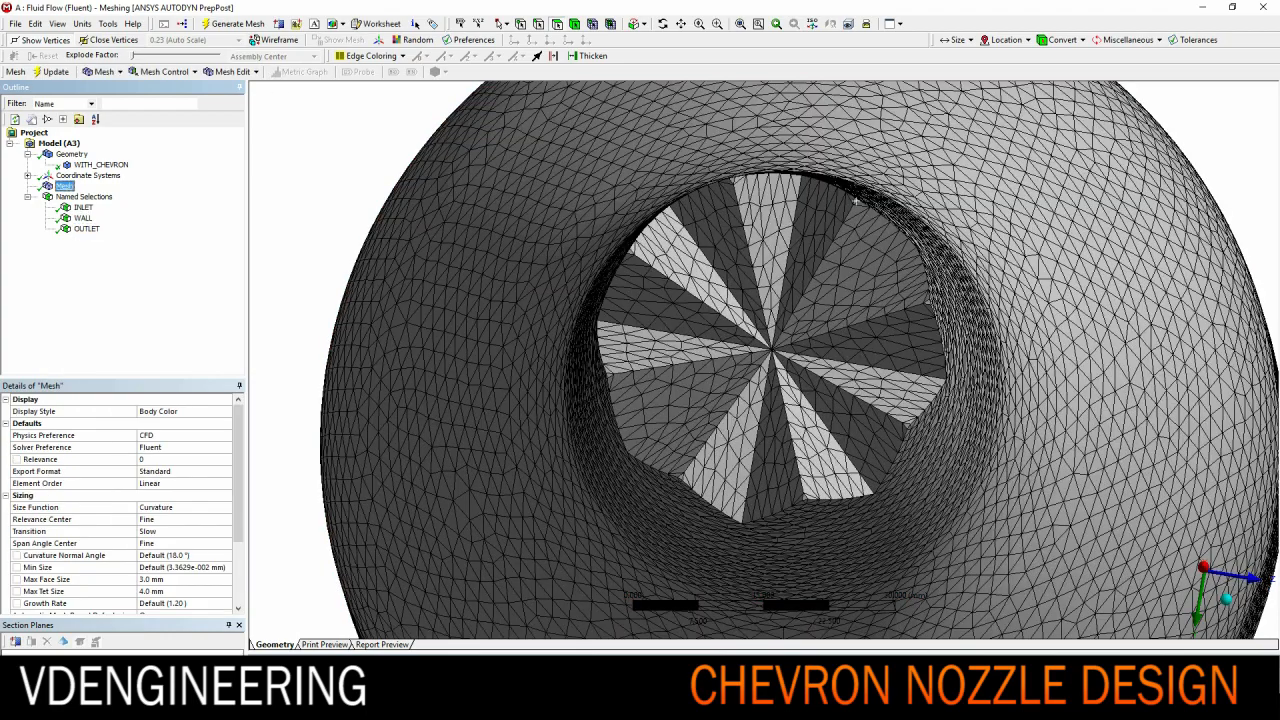
{"action": "scroll", "coordinate": [760, 340], "scroll_direction": "down", "scroll_amount": 3}
{"action": "mouse_move", "coordinate": [760, 340]}
{"action": "middle_mouse_down"}
{"action": "mouse_move", "coordinate": [515, 320]}
{"action": "mouse_move", "coordinate": [573, 342]}
{"action": "middle_mouse_up"}
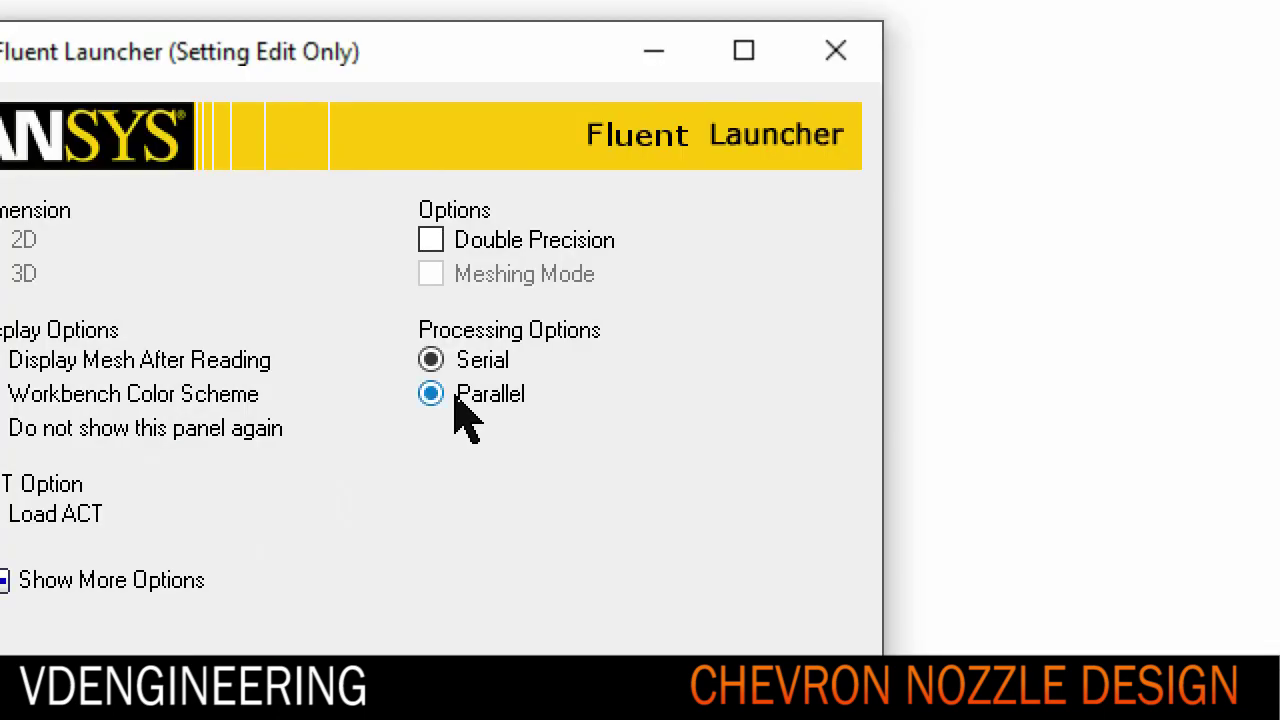
Launch Fluent in local parallel with double precision and choose the density-based solver
{"action": "left_click", "coordinate": [457, 409]}
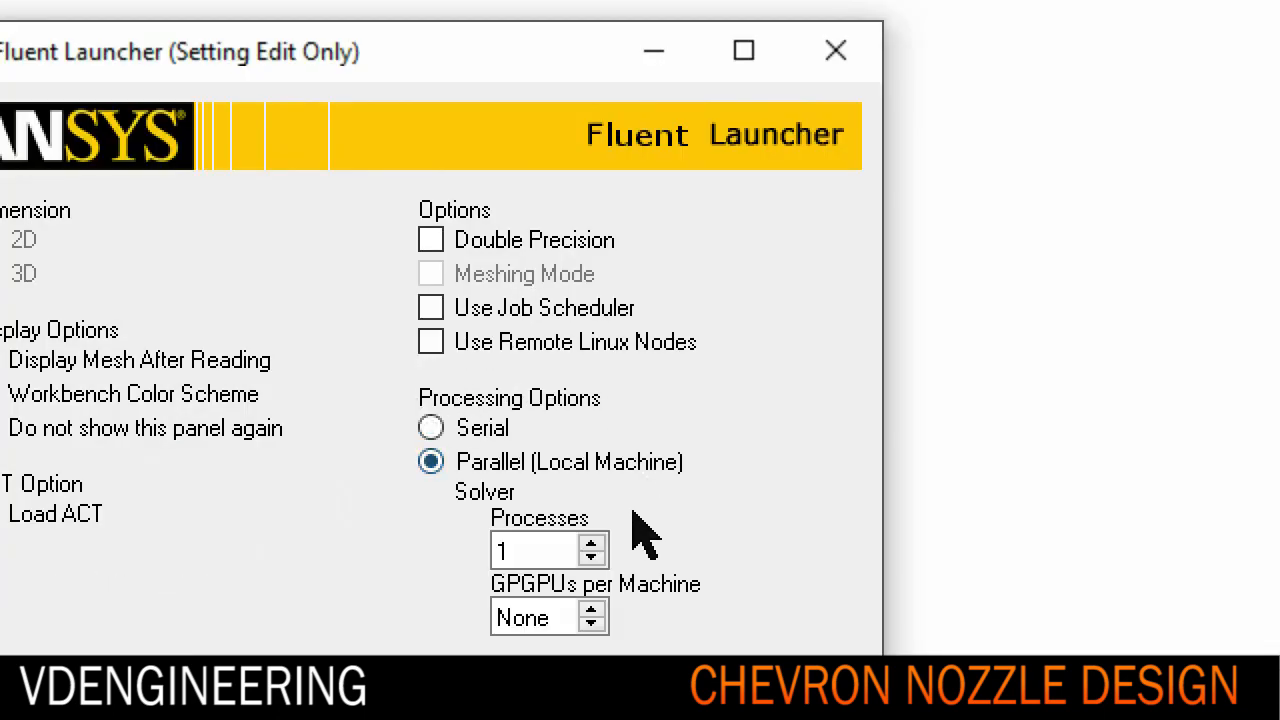
{"action": "left_click", "coordinate": [430, 240]}
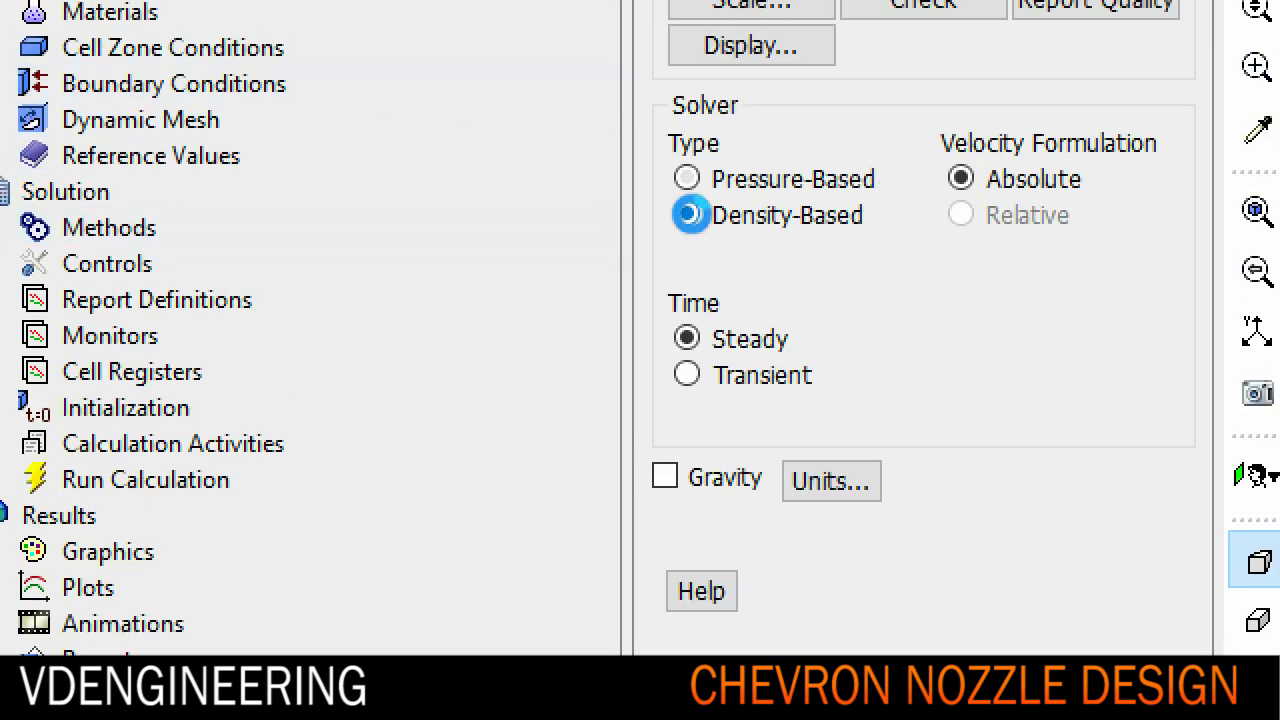
{"action": "left_click", "coordinate": [690, 214]}
{"action": "left_click", "coordinate": [57, 220]}
Set the viscous model to realizable k-epsilon with standard wall functions
{"action": "left_click", "coordinate": [210, 315]}
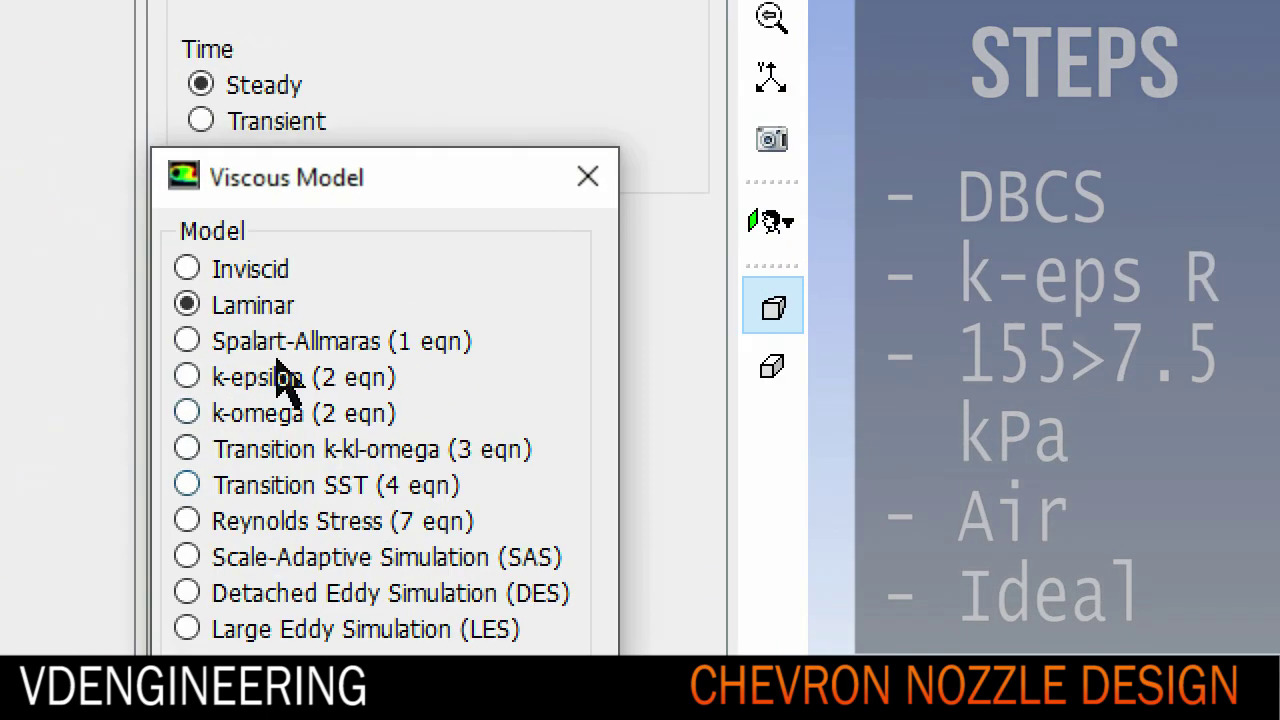
{"action": "left_click", "coordinate": [248, 394]}
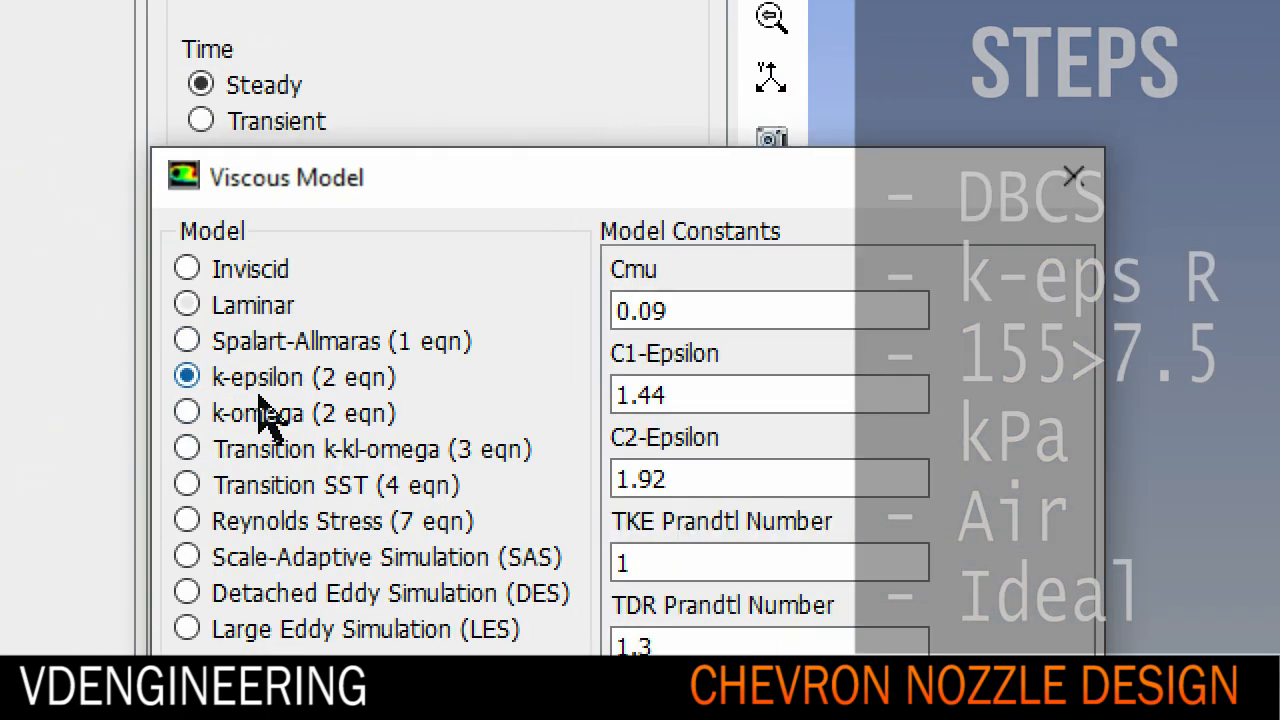
{"action": "left_click", "coordinate": [187, 553]}
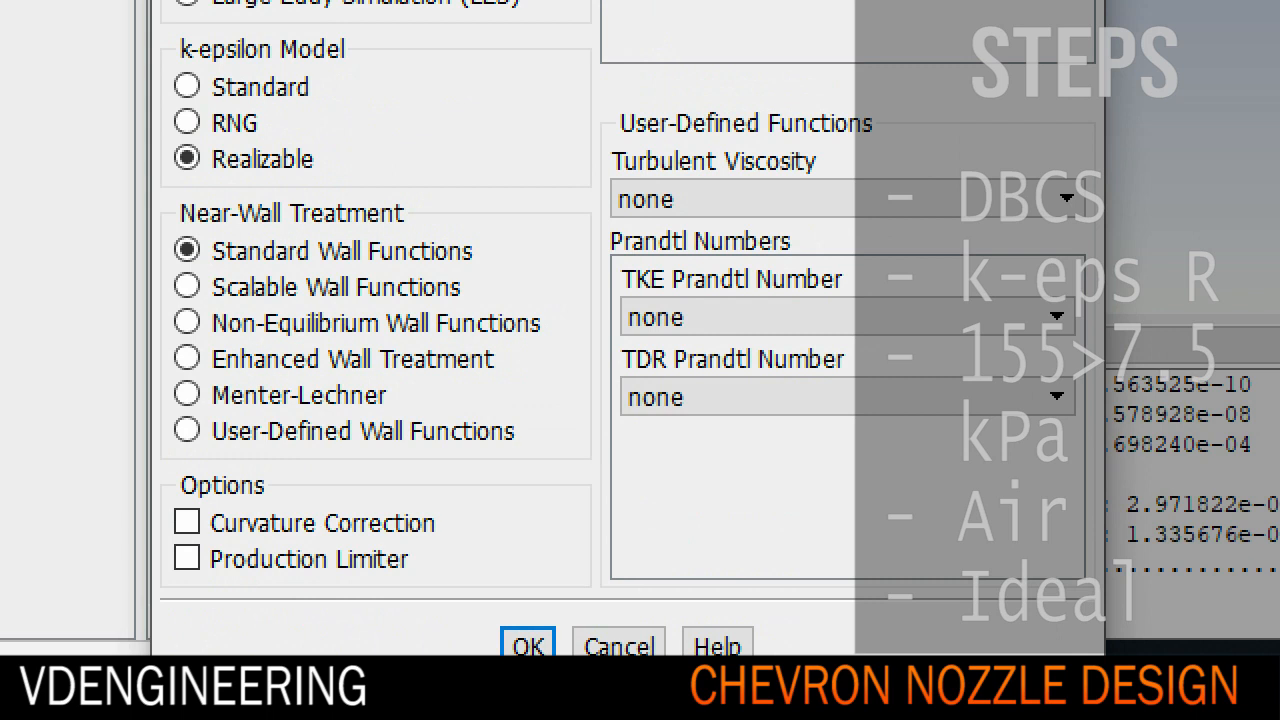
{"action": "left_click", "coordinate": [526, 636]}
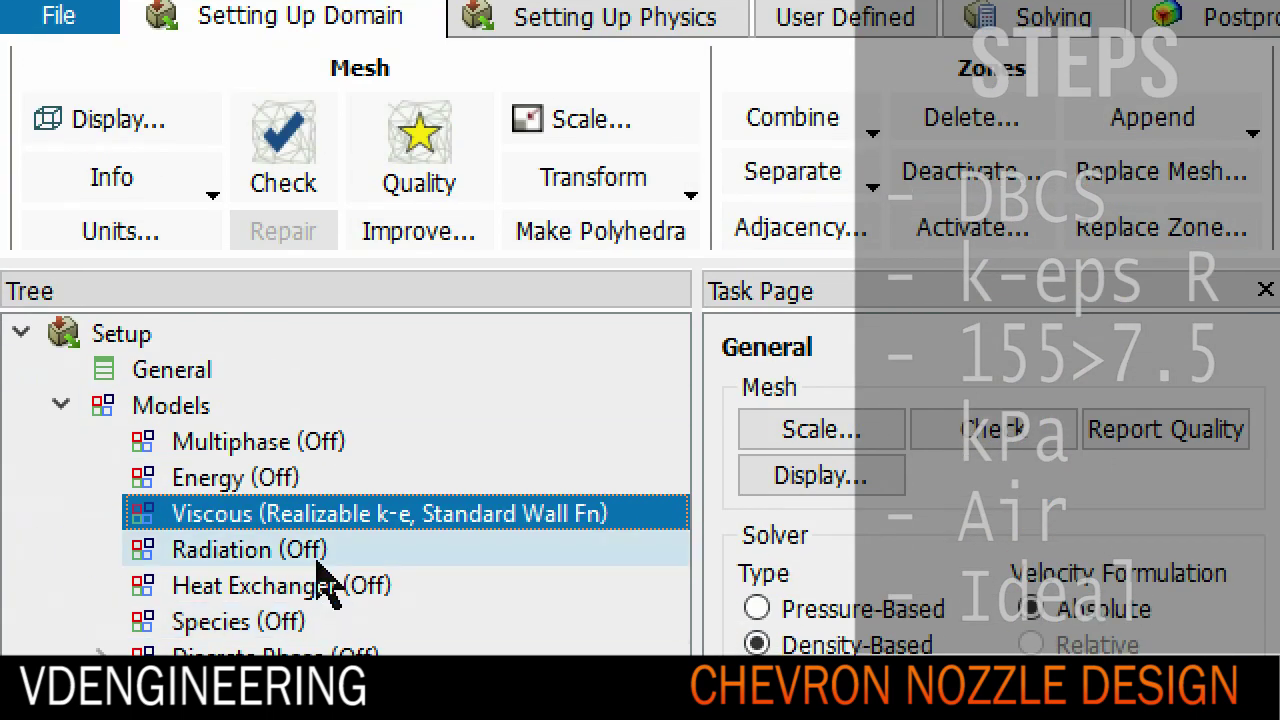
Turn on the energy equation in the Energy model
{"action": "key", "text": "Down"}
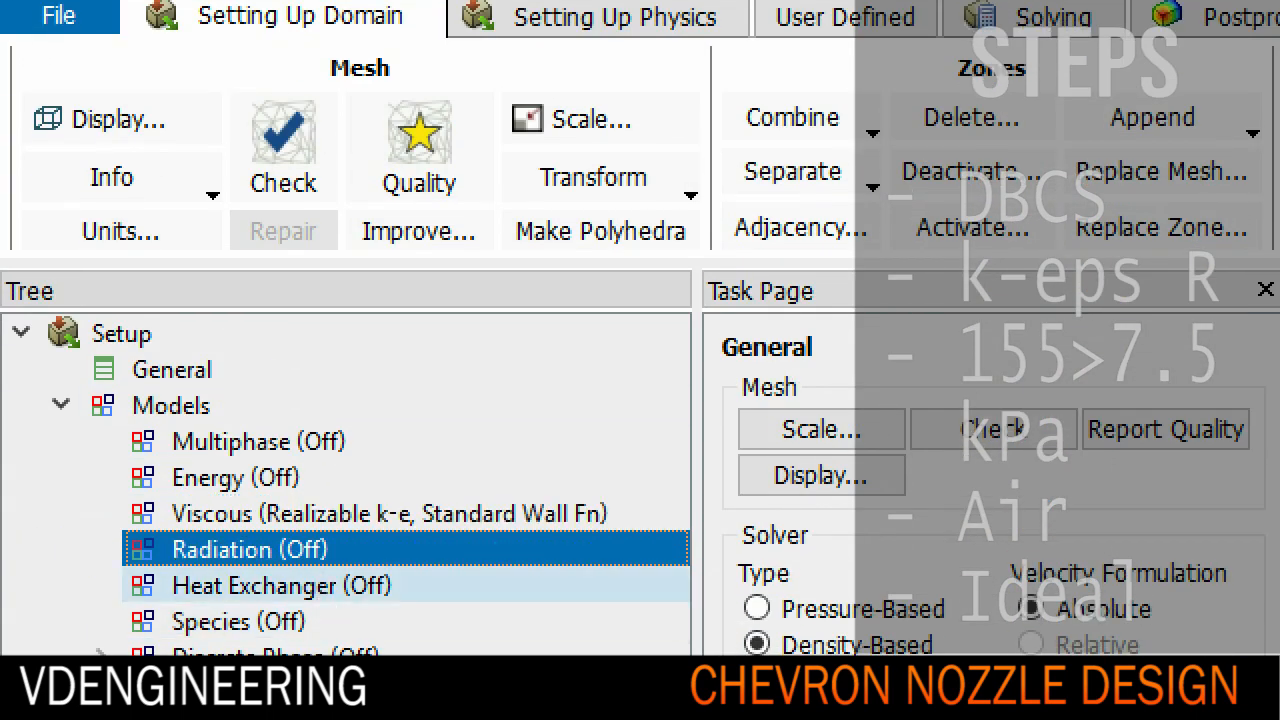
{"action": "key", "text": "Down"}
{"action": "double_click", "coordinate": [235, 323]}
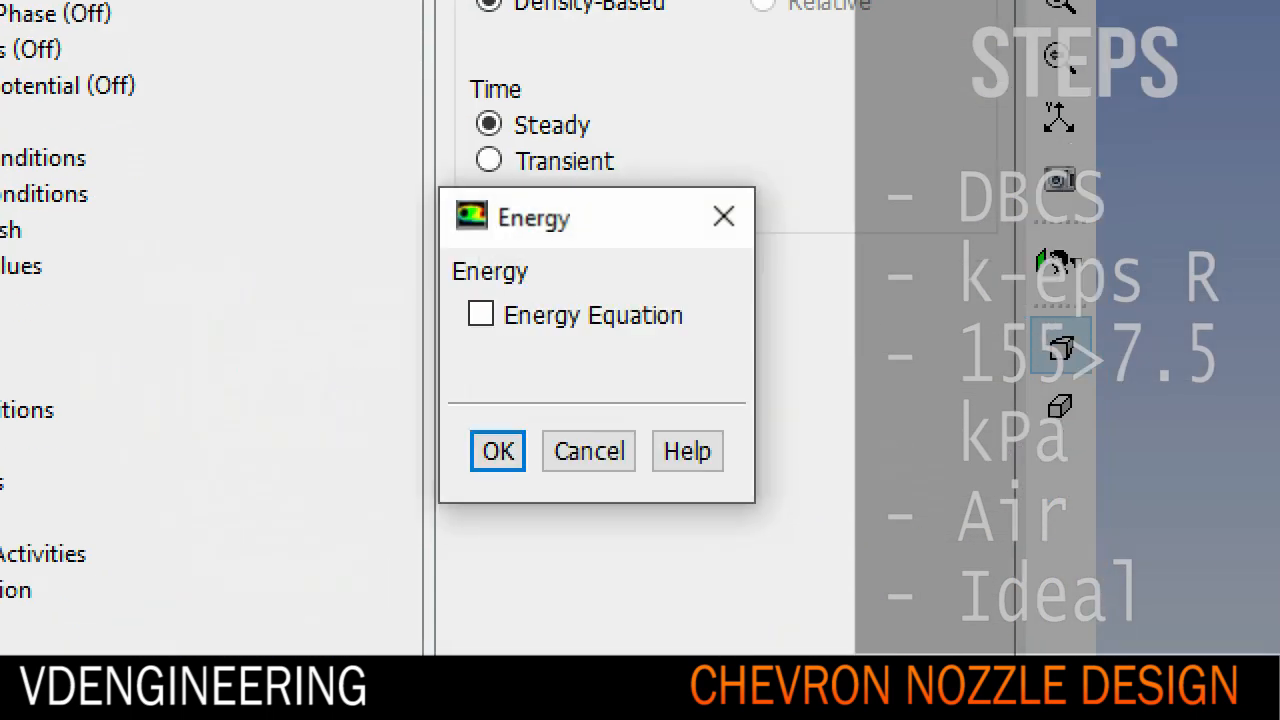
{"action": "left_click", "coordinate": [497, 451]}
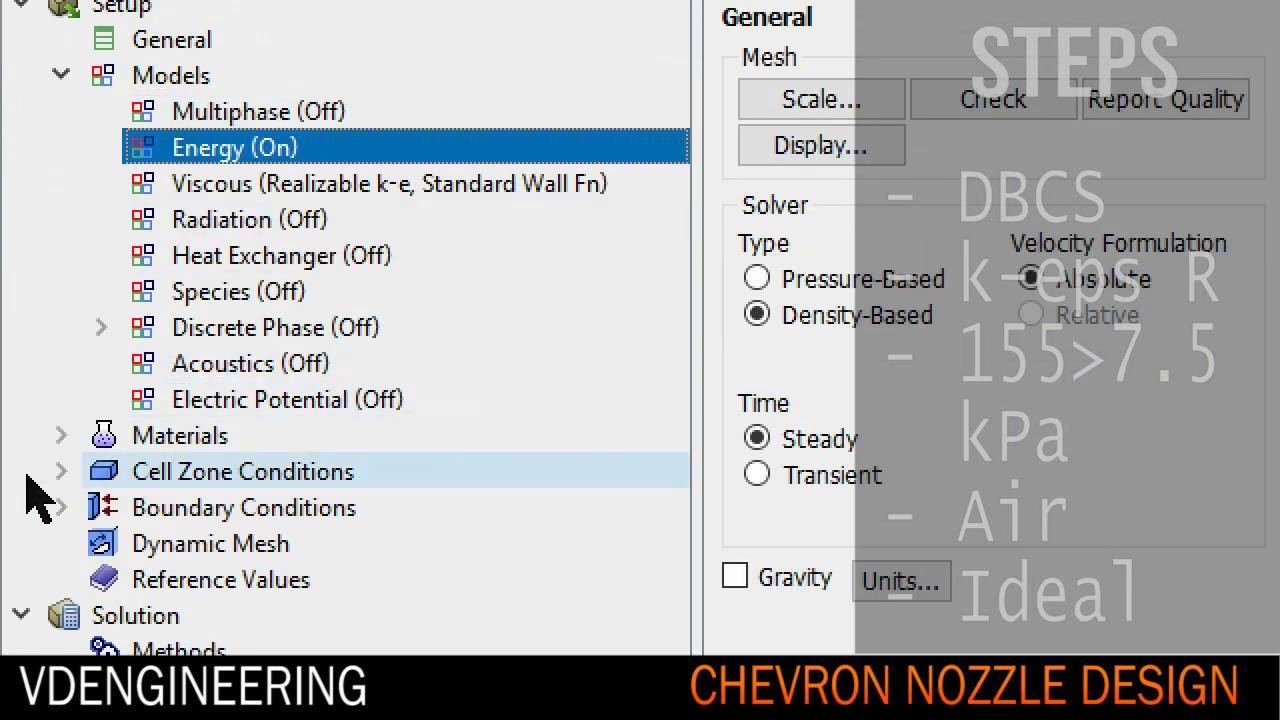
Open the air material and set its density to ideal-gas
{"action": "left_click", "coordinate": [180, 399]}
{"action": "left_click", "coordinate": [60, 435]}
{"action": "left_click", "coordinate": [100, 471]}
{"action": "double_click", "coordinate": [224, 508]}
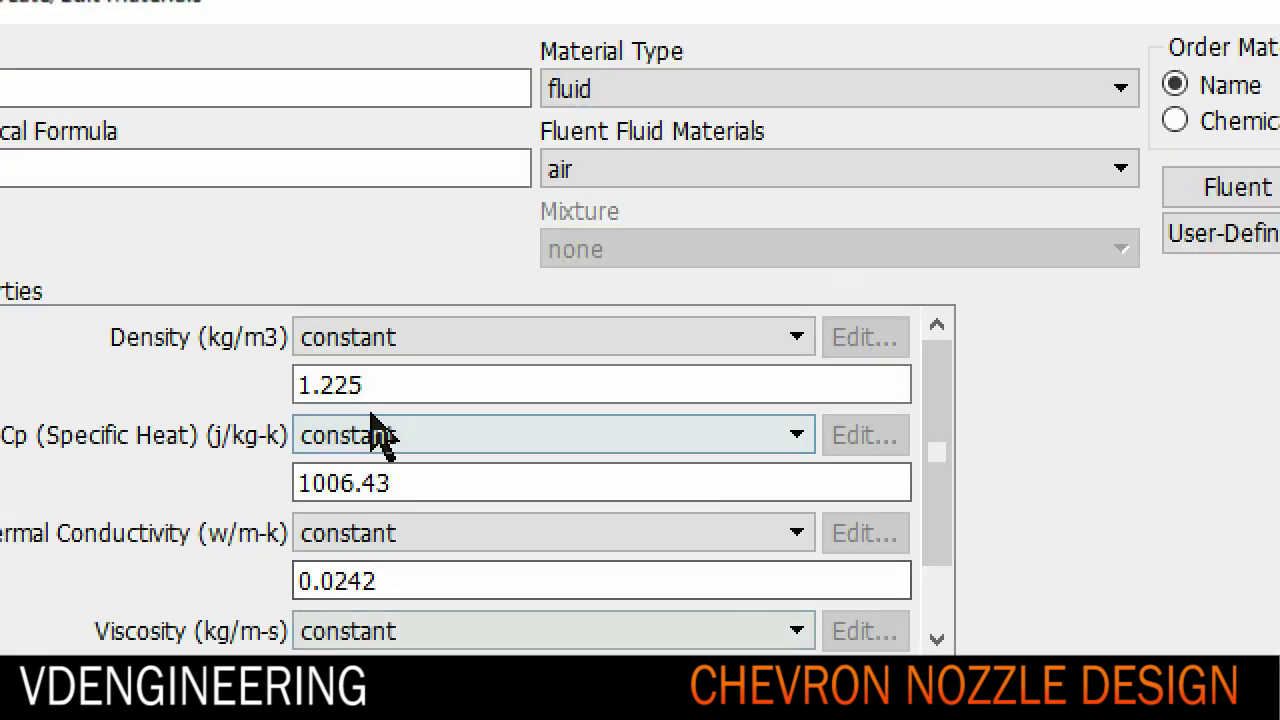
{"action": "left_click", "coordinate": [550, 337]}
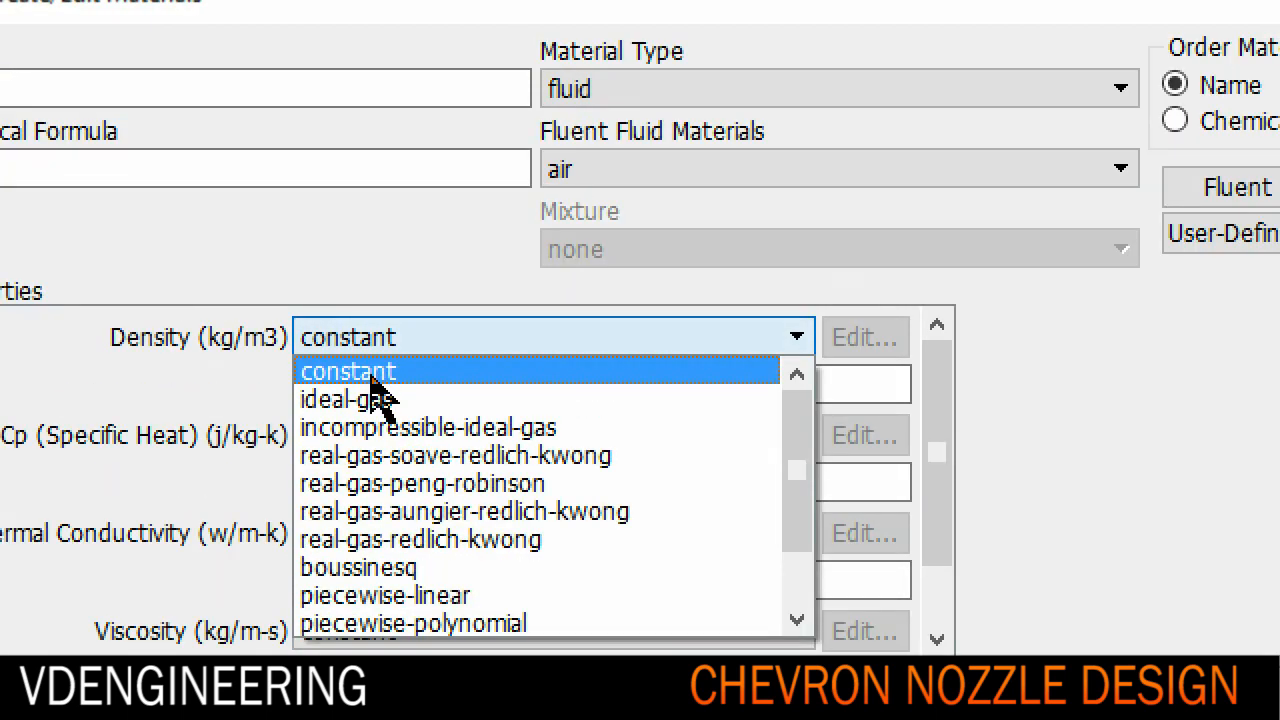
{"action": "left_click", "coordinate": [370, 400]}
{"action": "scroll", "coordinate": [440, 580], "scroll_direction": "down", "scroll_amount": 2}
Set air viscosity to Sutherland law, apply the change and close the editor
{"action": "left_click", "coordinate": [440, 631]}
{"action": "left_click", "coordinate": [360, 541]}
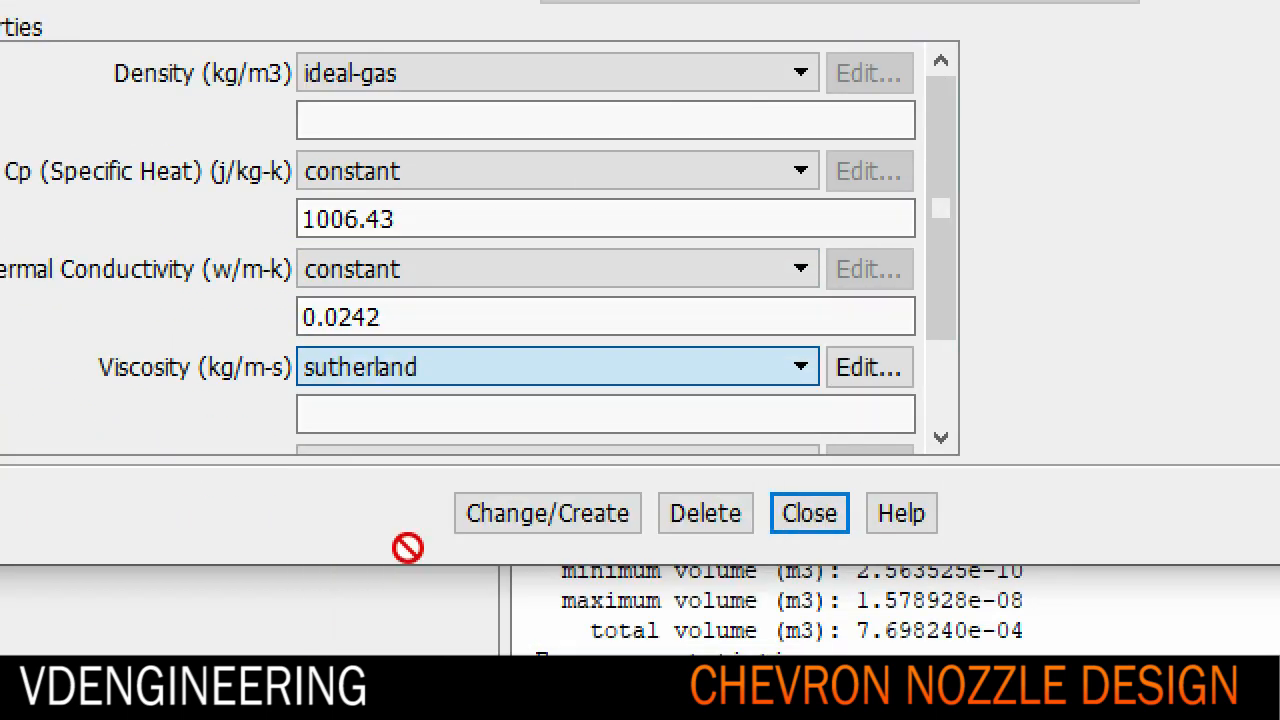
{"action": "left_click", "coordinate": [202, 339]}
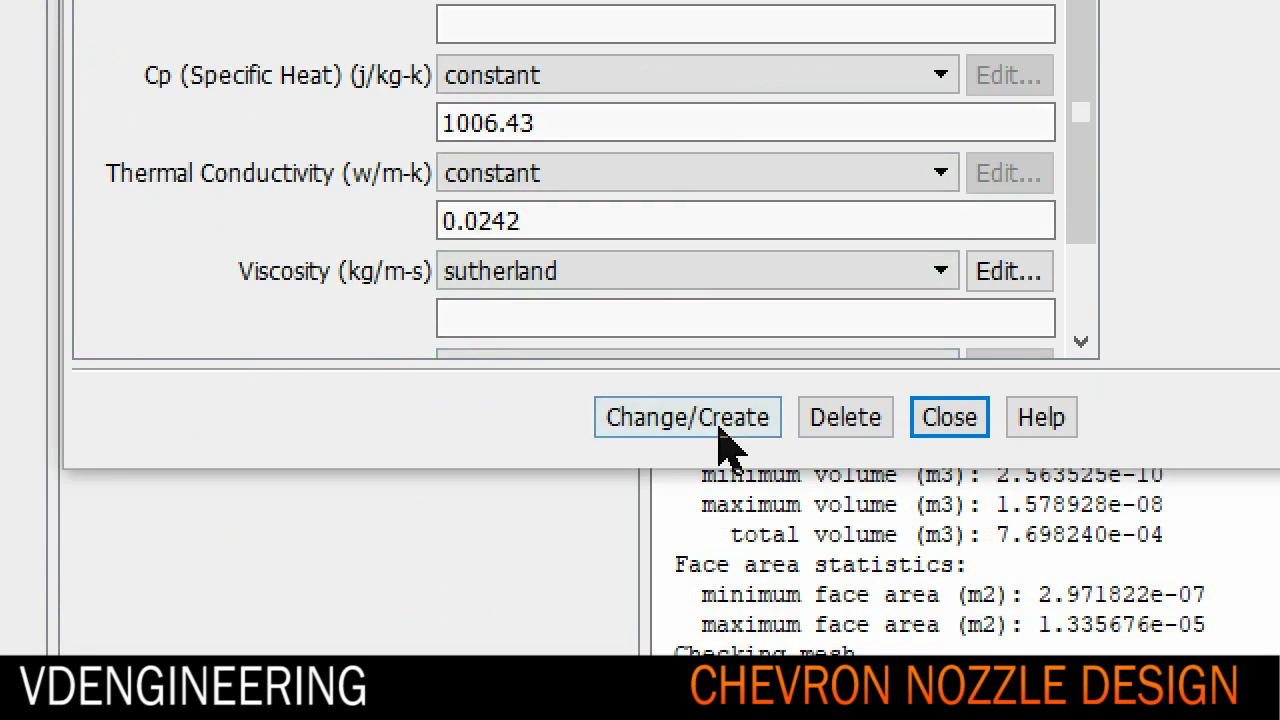
{"action": "left_click", "coordinate": [687, 417]}
{"action": "left_click", "coordinate": [949, 417]}
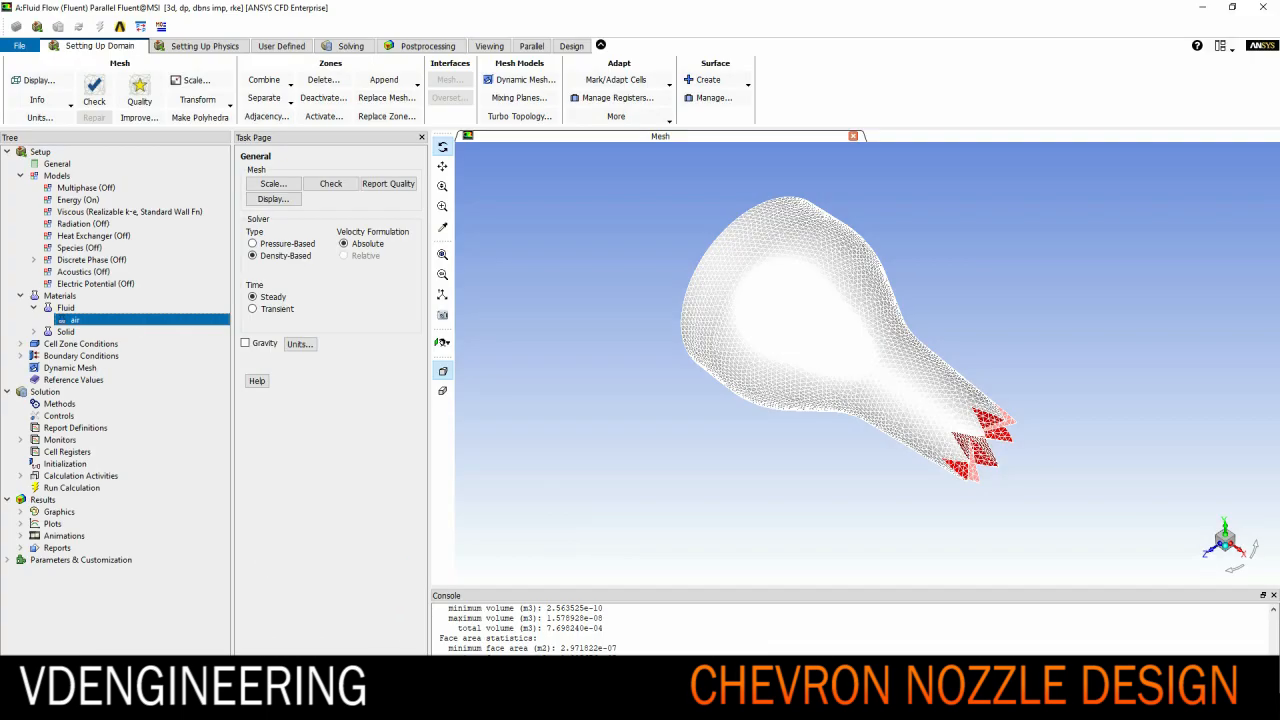
Open Boundary Conditions and set the operating pressure to 0
{"action": "double_click", "coordinate": [80, 343]}
{"action": "double_click", "coordinate": [81, 367]}
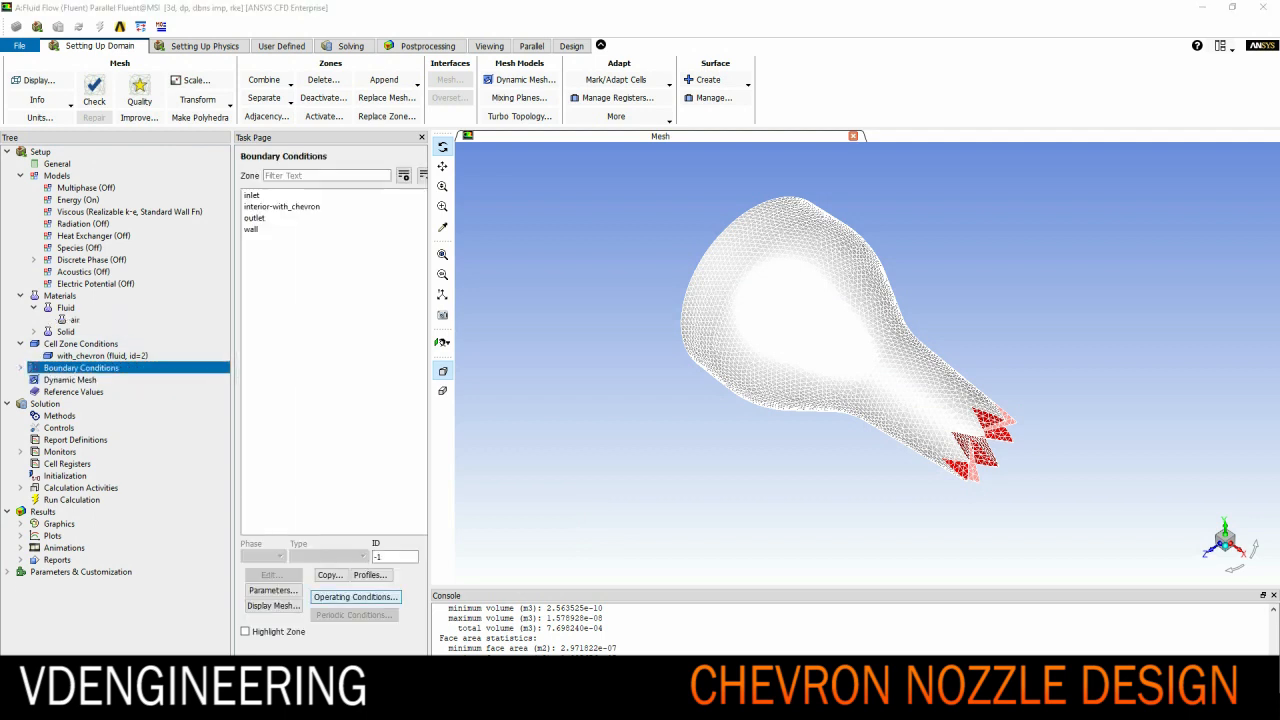
{"action": "left_click", "coordinate": [355, 596]}
{"action": "double_click", "coordinate": [230, 240]}
{"action": "type", "text": "0"}
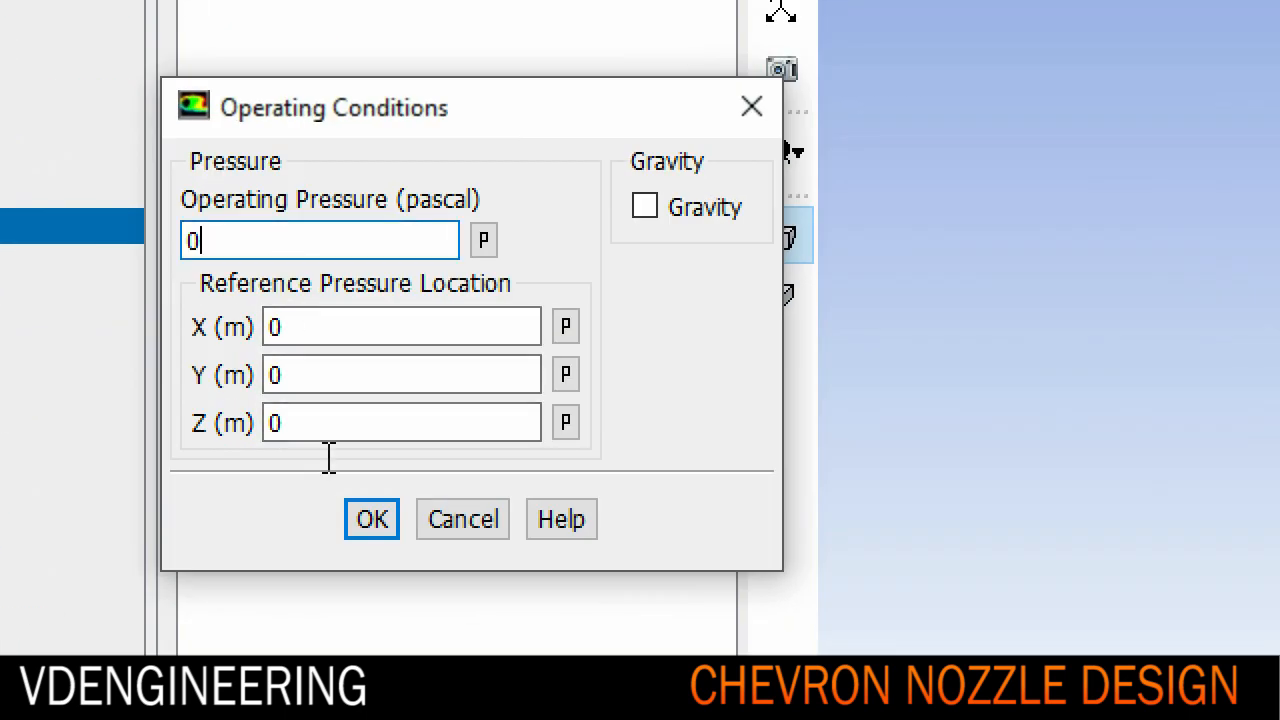
{"action": "left_click", "coordinate": [371, 519]}
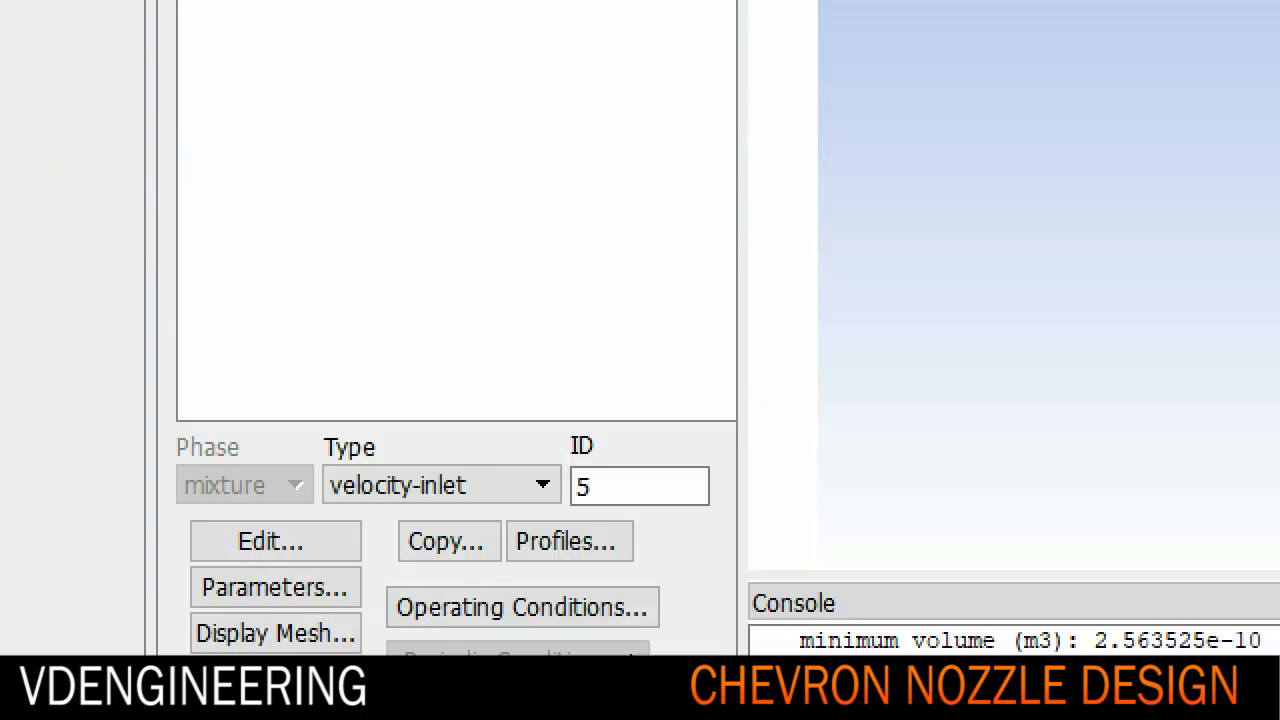
Make the inlet a pressure inlet at 155000 Pa gauge total pressure and 600 K
{"action": "left_click", "coordinate": [440, 449]}
{"action": "left_click", "coordinate": [420, 618]}
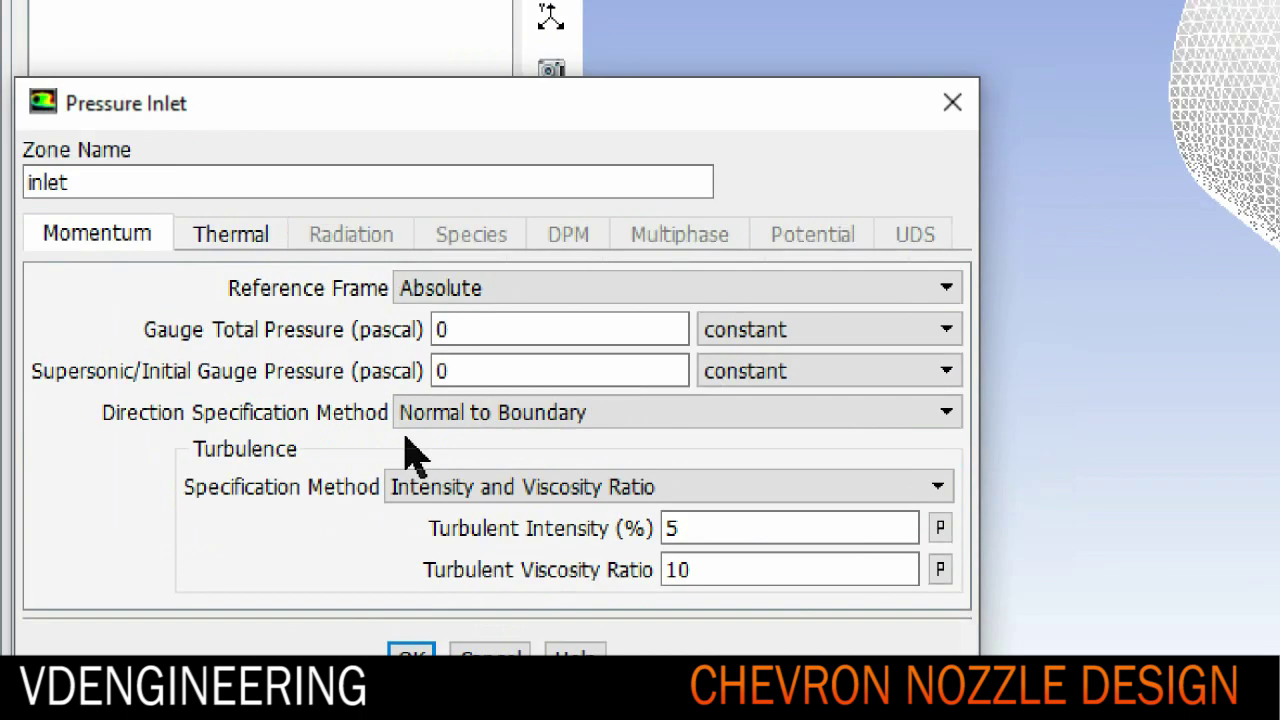
{"action": "double_click", "coordinate": [570, 413]}
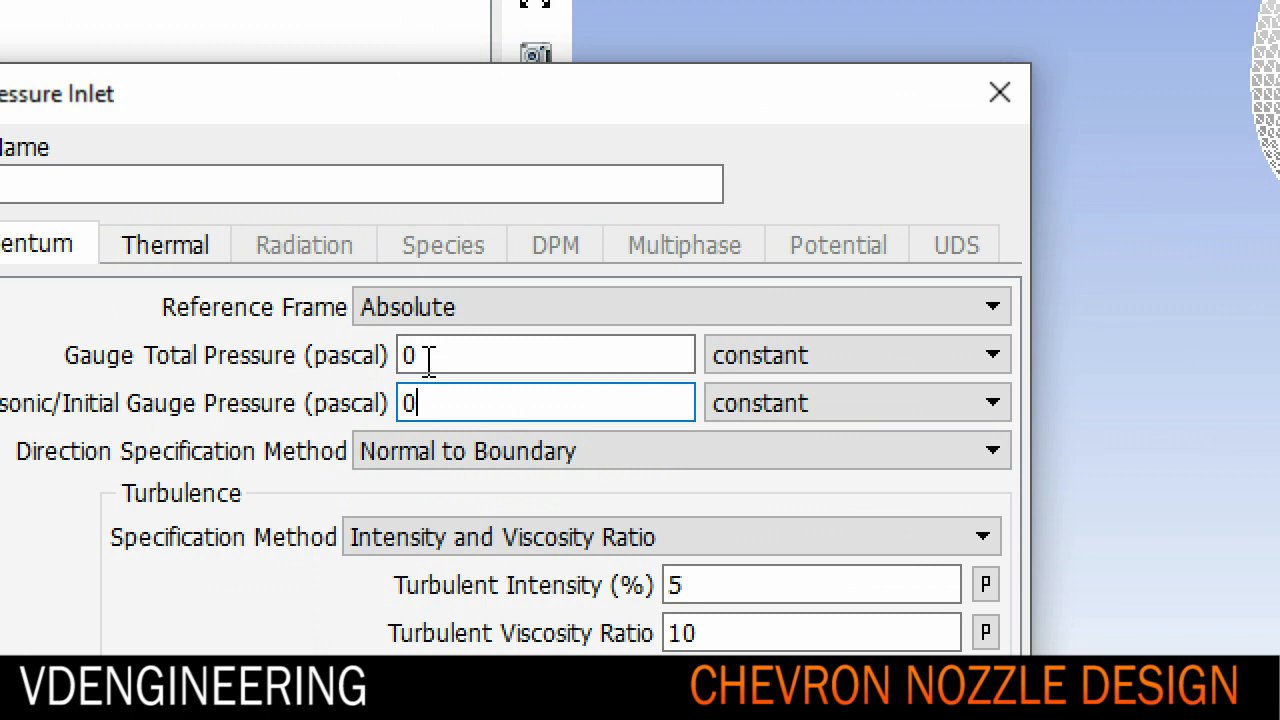
{"action": "type", "text": "155000"}
{"action": "left_click", "coordinate": [437, 404]}
{"action": "type", "text": "154555"}
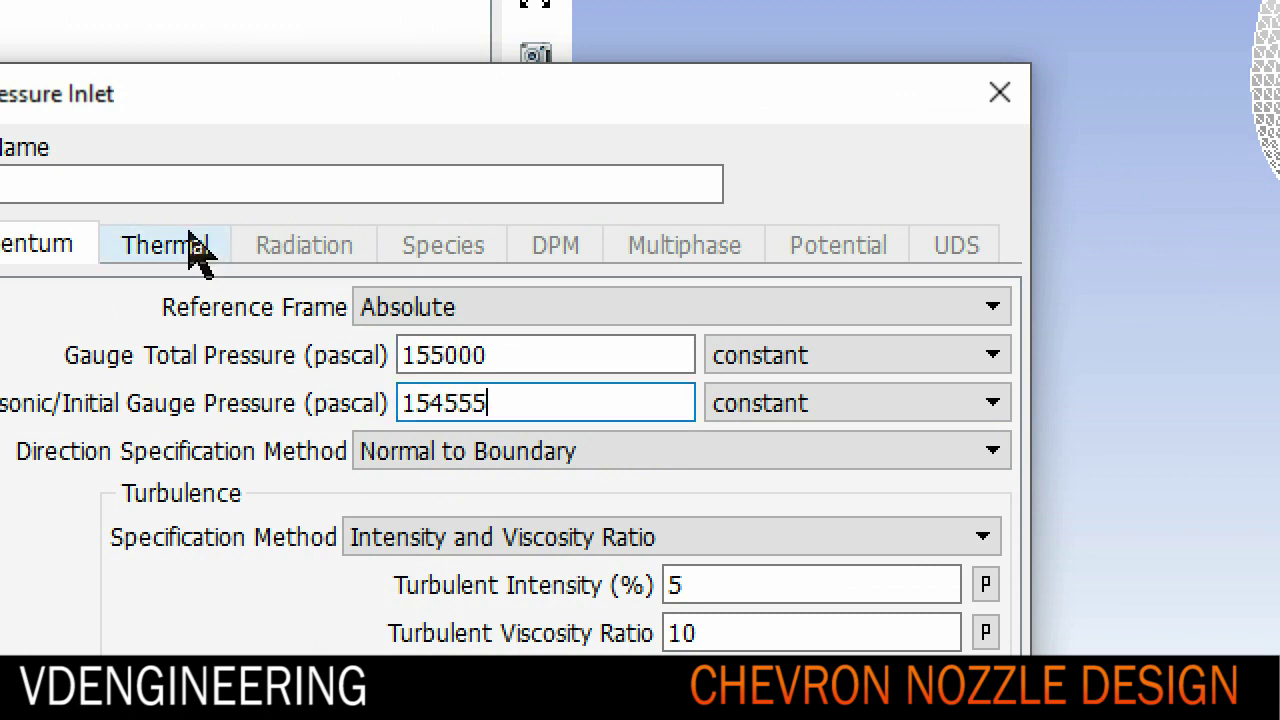
{"action": "left_click", "coordinate": [190, 248]}
{"action": "double_click", "coordinate": [256, 308]}
{"action": "type", "text": "6"}
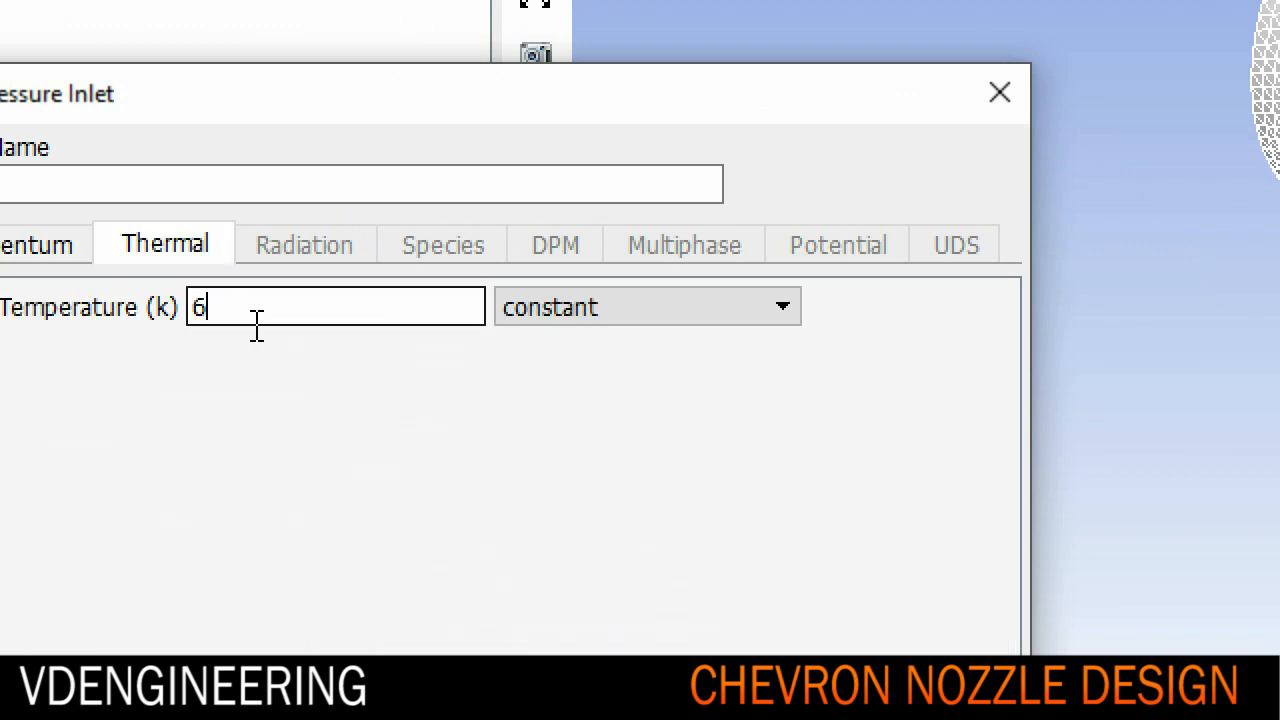
{"action": "type", "text": "00"}
{"action": "left_click", "coordinate": [36, 245]}
{"action": "left_click", "coordinate": [480, 490]}
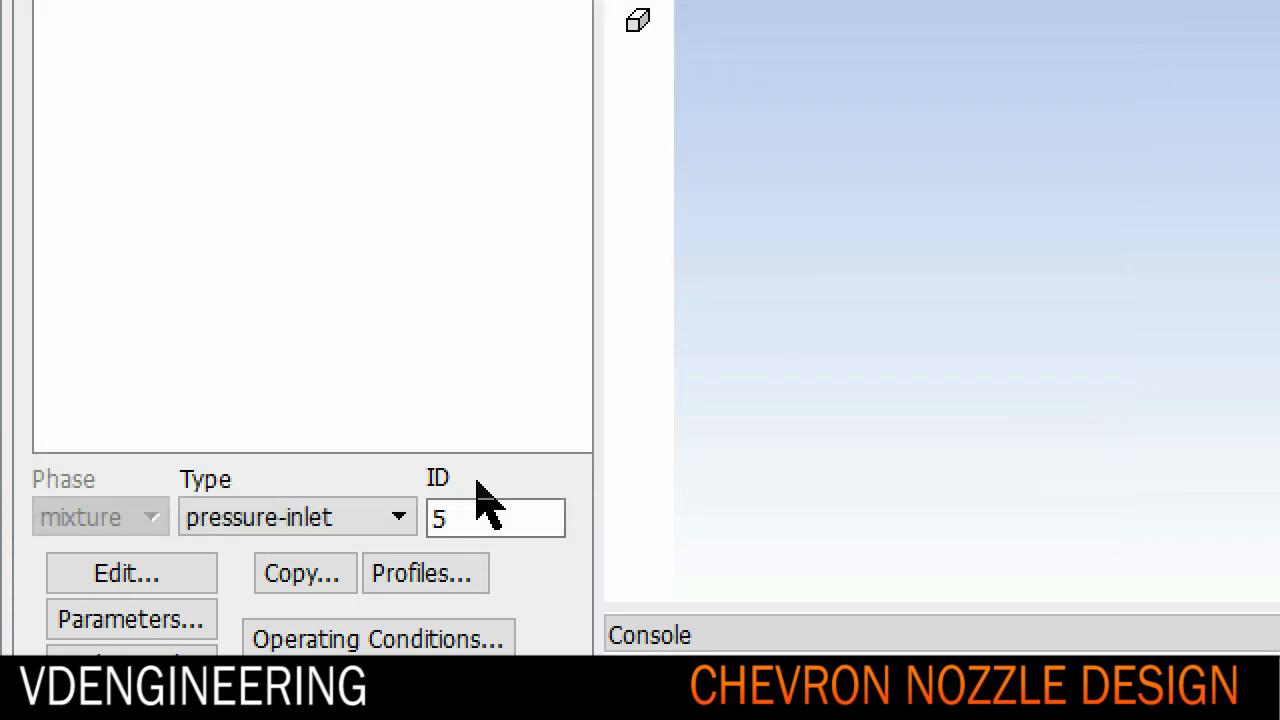
Confirm the outlet as a pressure outlet with its gauge pressure
{"action": "left_click", "coordinate": [378, 639]}
{"action": "left_click", "coordinate": [226, 309]}
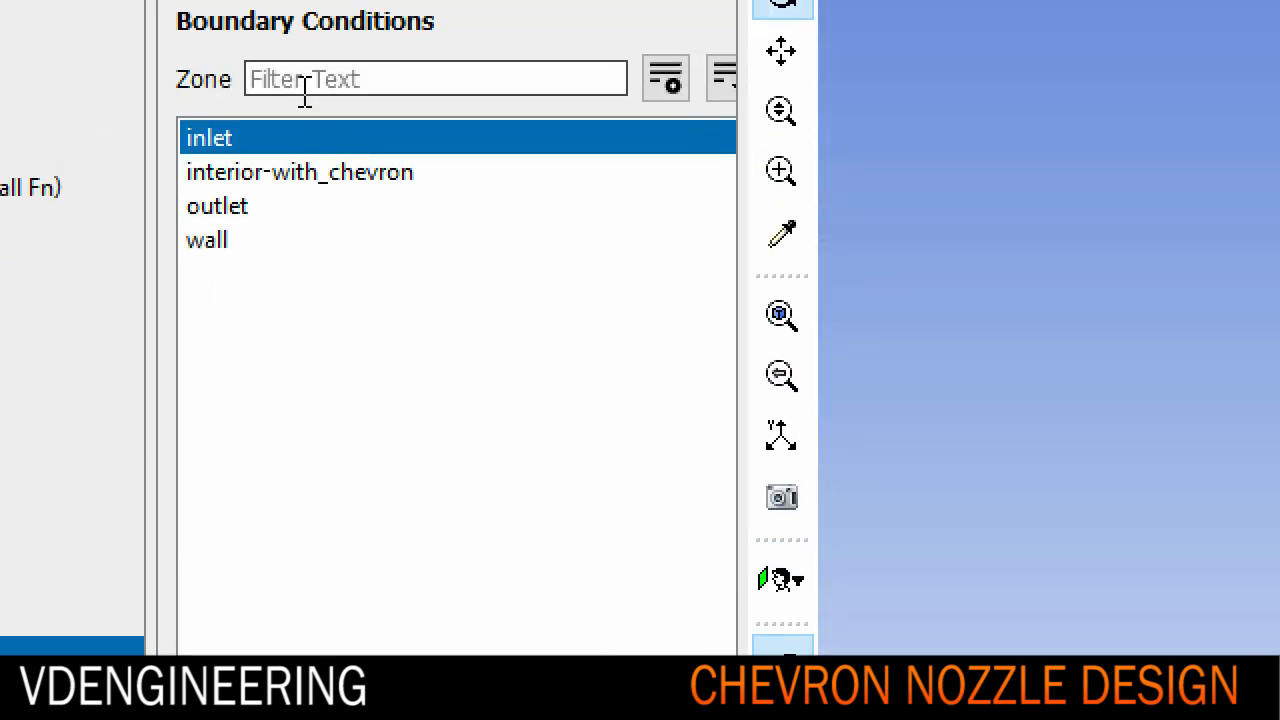
{"action": "left_click", "coordinate": [251, 175]}
{"action": "left_click", "coordinate": [266, 210]}
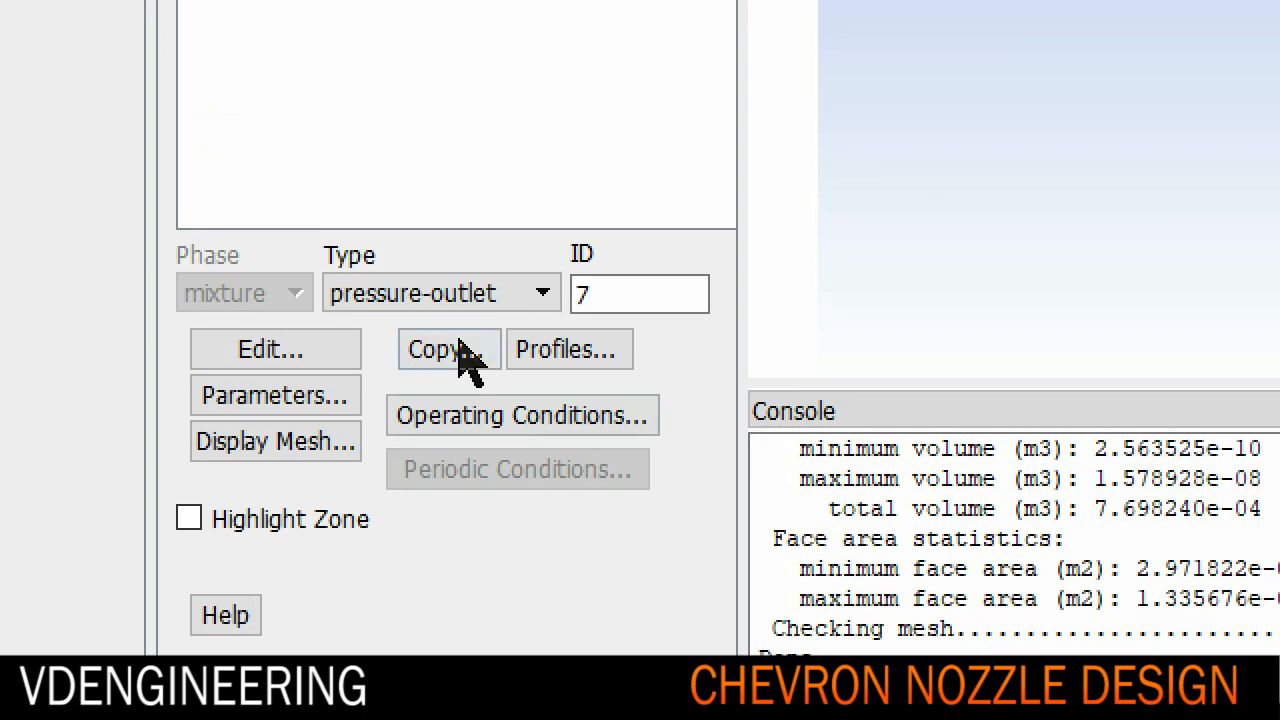
{"action": "left_click", "coordinate": [540, 293]}
{"action": "left_click", "coordinate": [472, 516]}
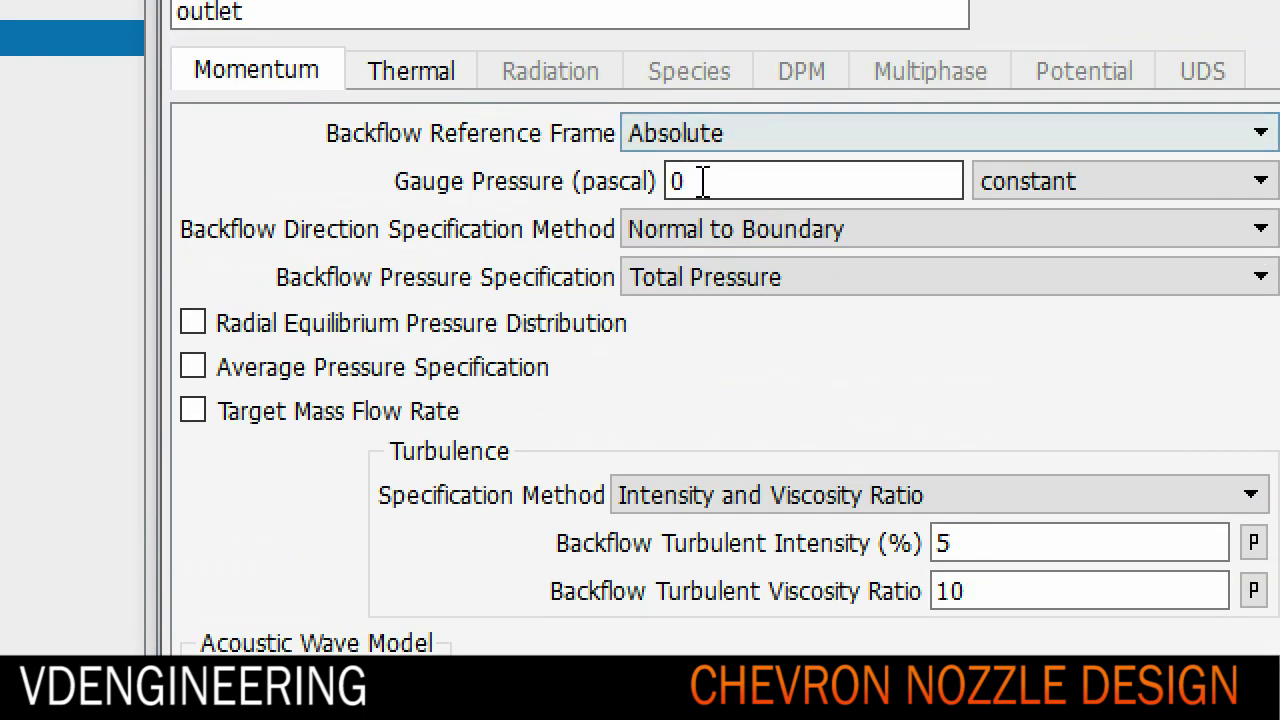
{"action": "double_click", "coordinate": [704, 181]}
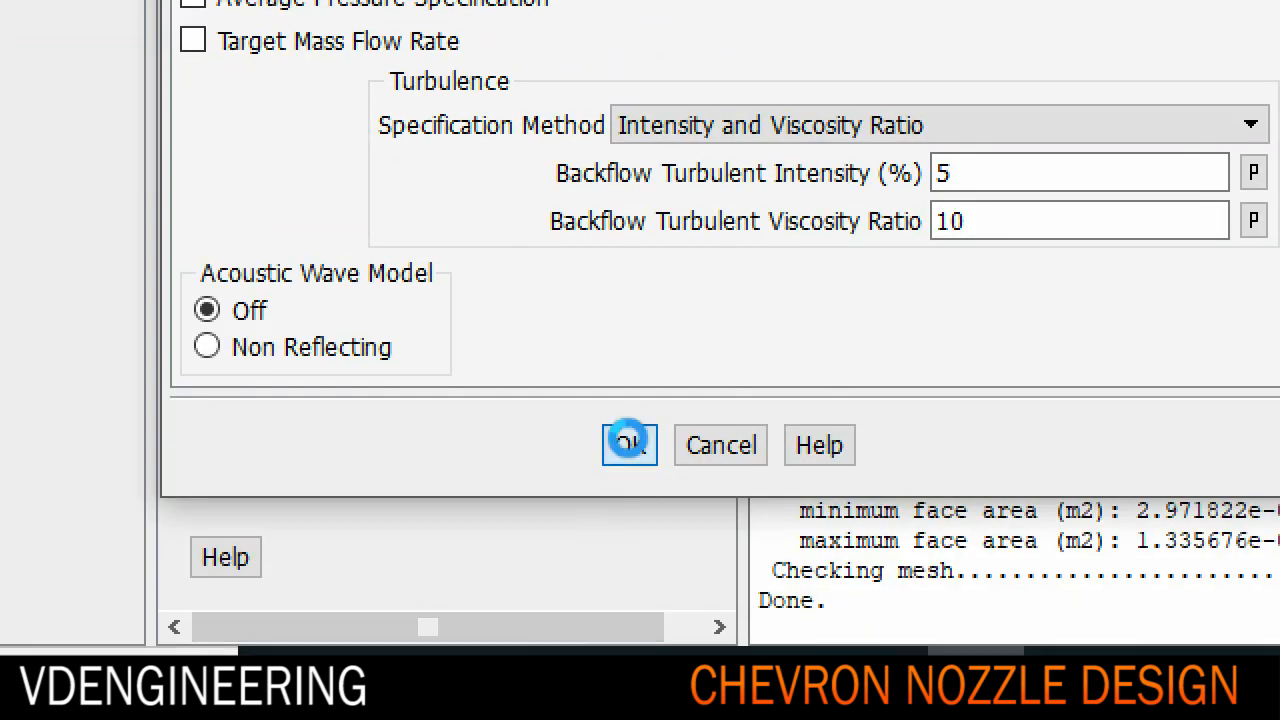
{"action": "left_click", "coordinate": [626, 443]}
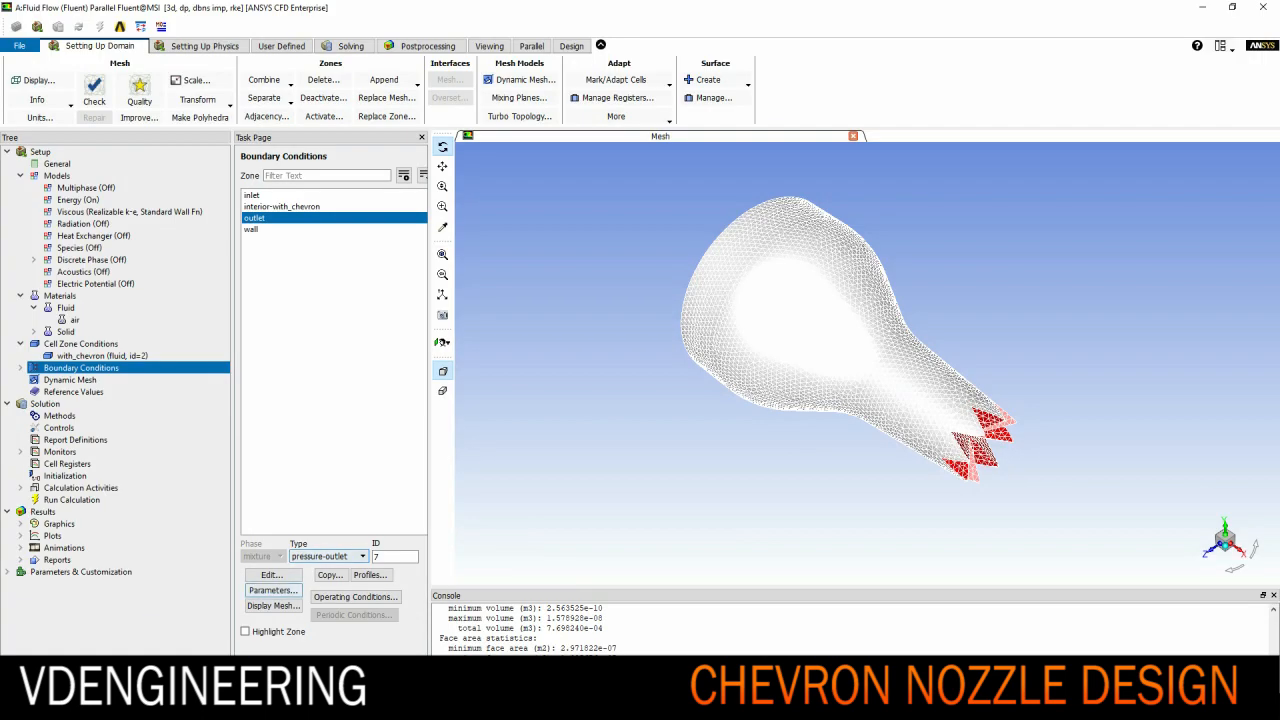
Compute the reference values from the inlet zone
{"action": "left_click", "coordinate": [252, 229]}
{"action": "left_click", "coordinate": [282, 206]}
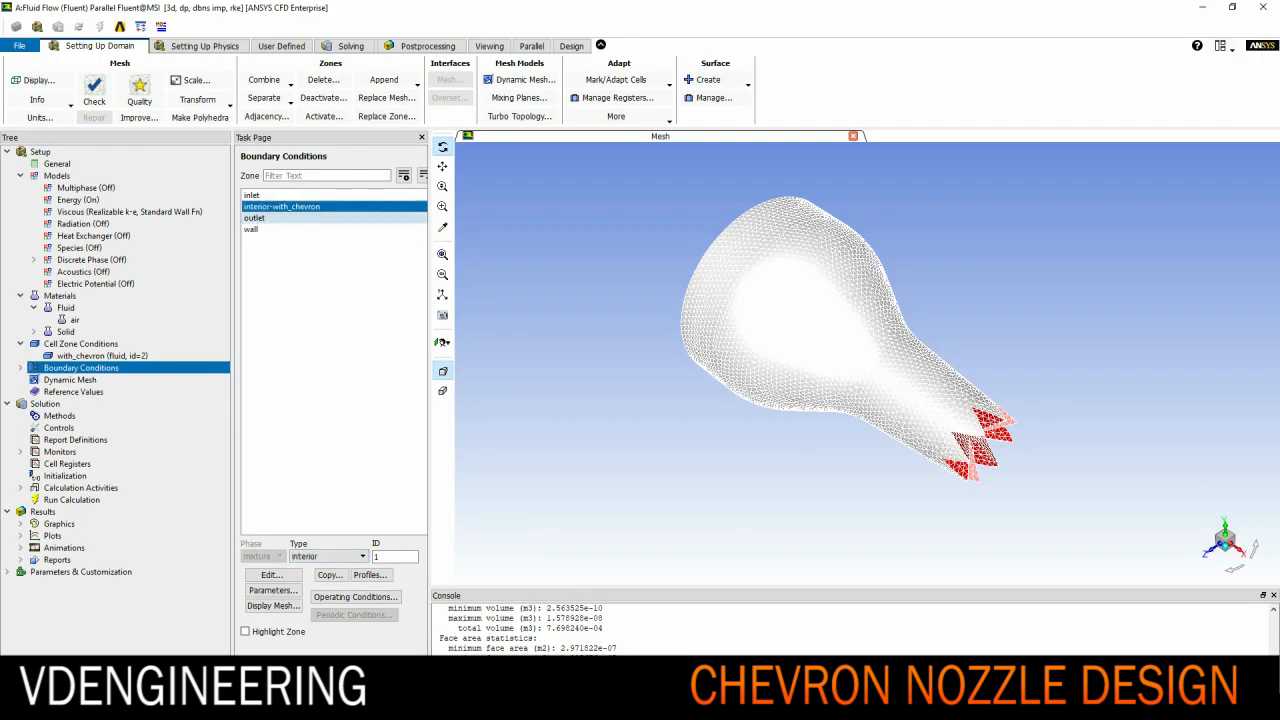
{"action": "left_click", "coordinate": [73, 391]}
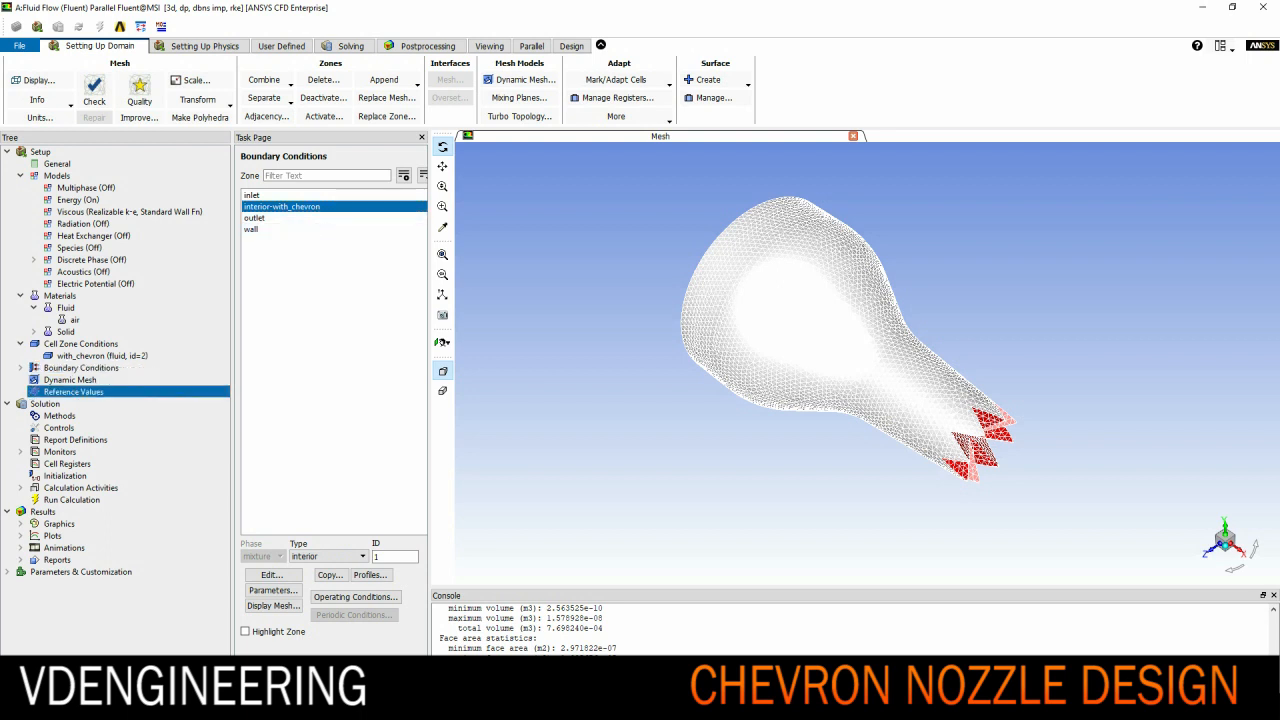
{"action": "left_click", "coordinate": [420, 183]}
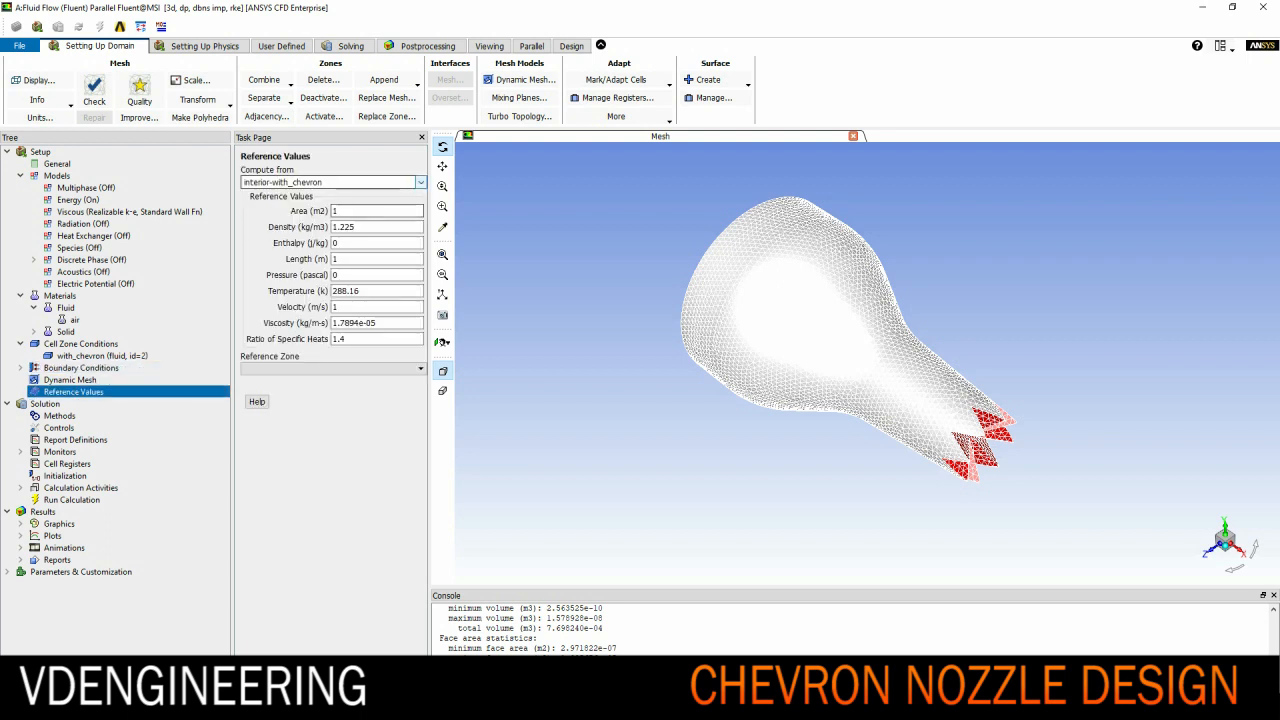
{"action": "left_click", "coordinate": [420, 183]}
{"action": "left_click", "coordinate": [300, 200]}
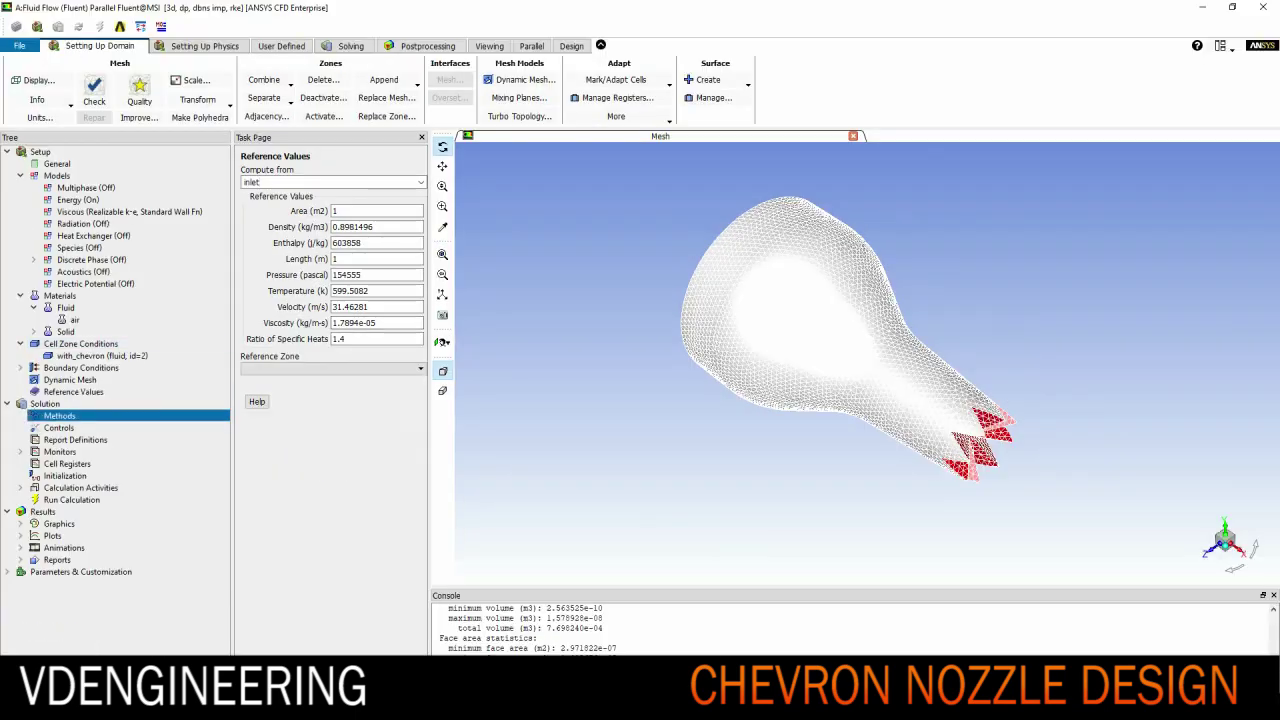
Set turbulent kinetic energy and dissipation rate to Second Order Upwind in Solution Methods
{"action": "left_click", "coordinate": [120, 415]}
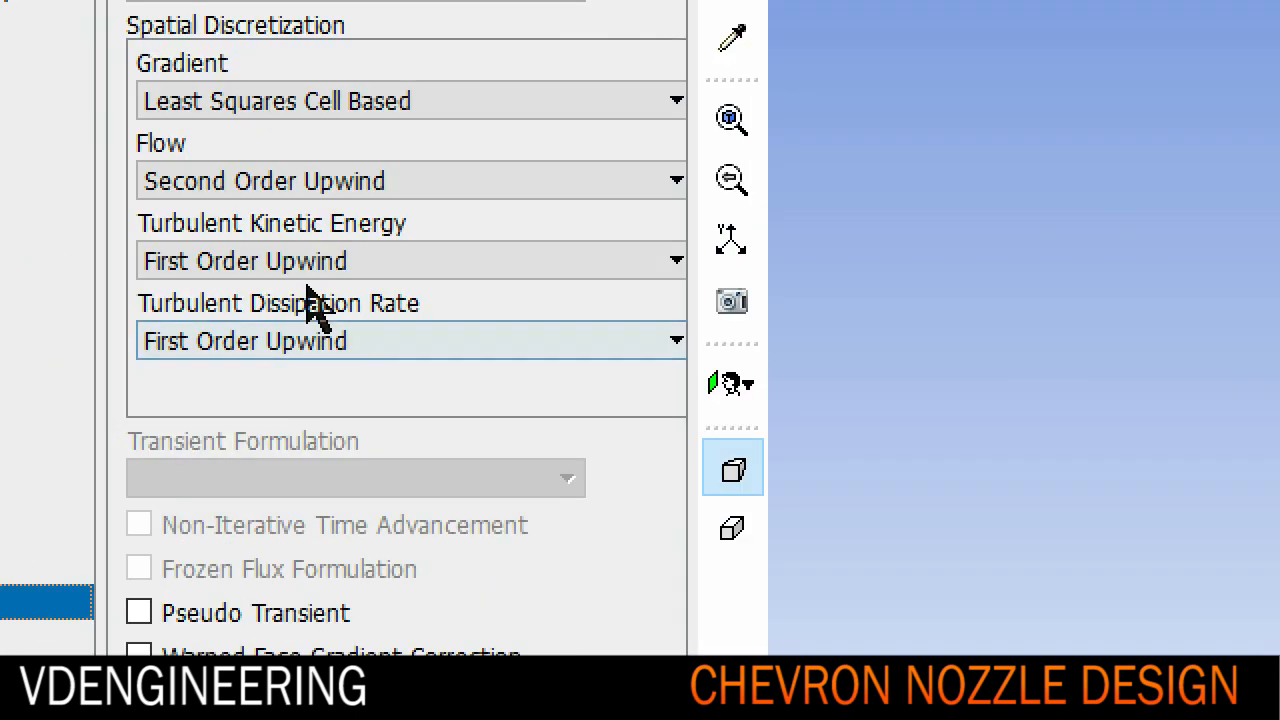
{"action": "left_click", "coordinate": [410, 261]}
{"action": "left_click", "coordinate": [330, 320]}
{"action": "left_click", "coordinate": [410, 341]}
{"action": "left_click", "coordinate": [330, 400]}
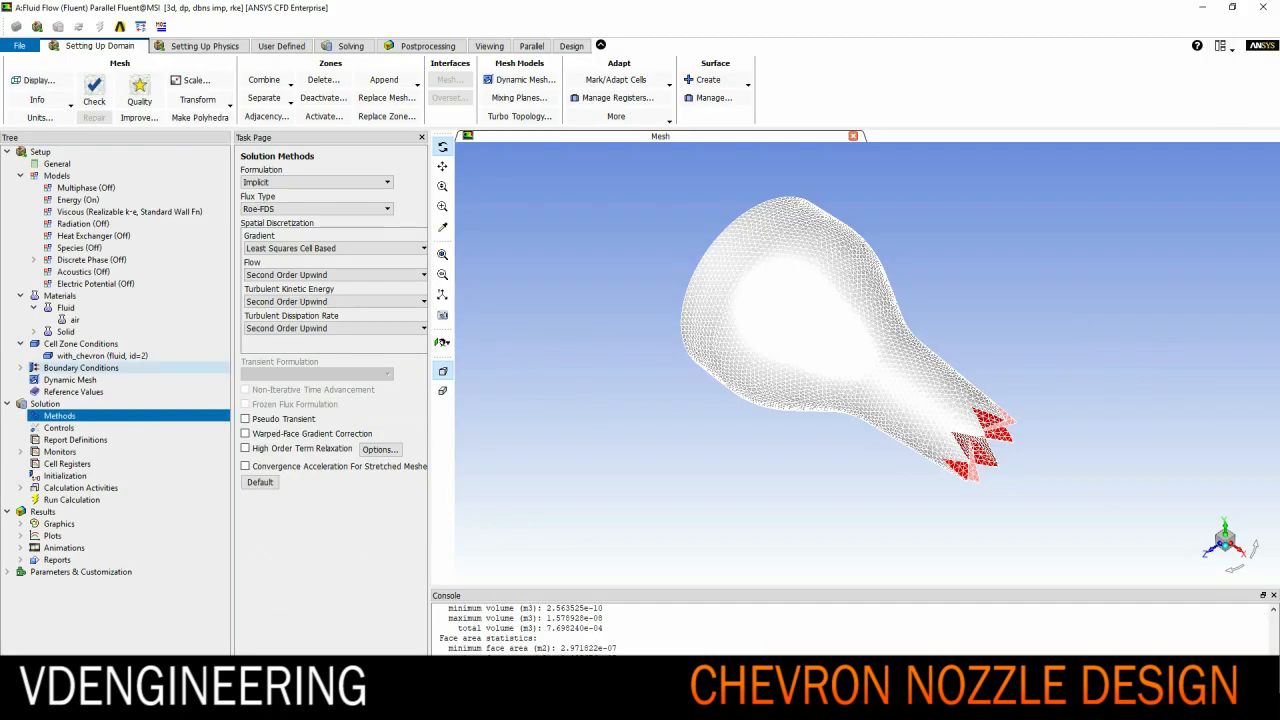
{"action": "left_click", "coordinate": [59, 451]}
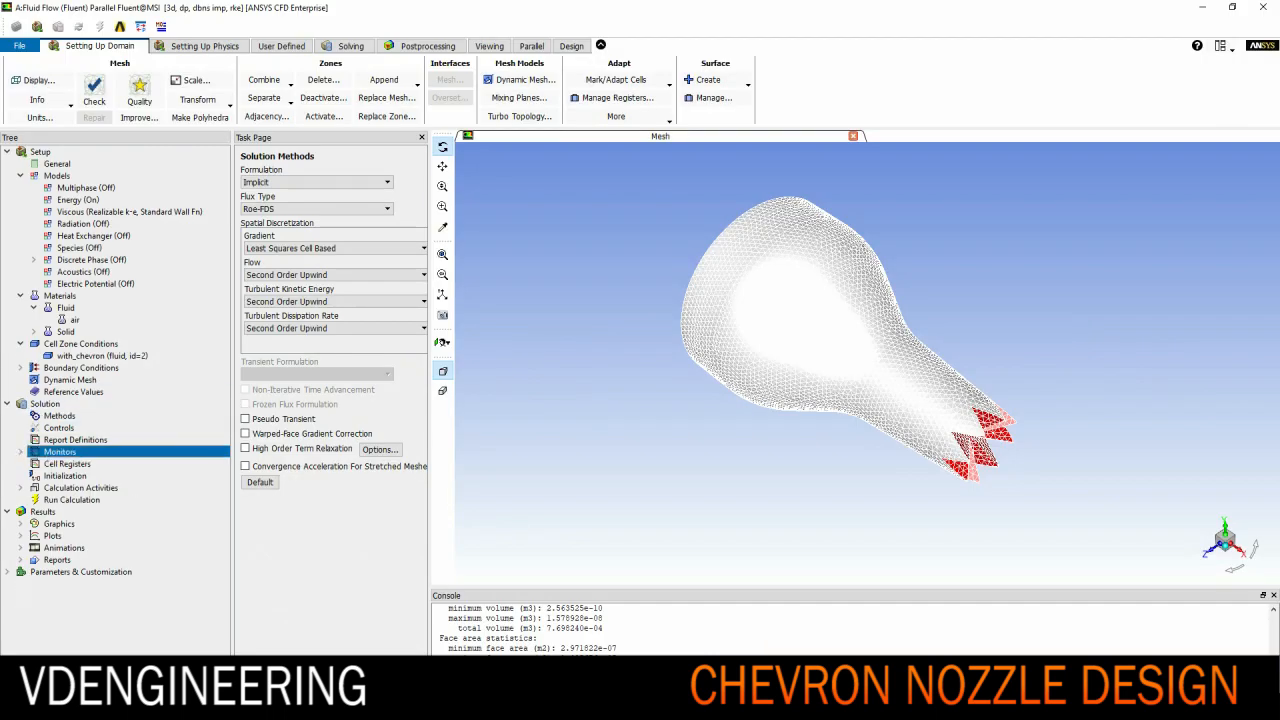
{"action": "left_click", "coordinate": [64, 475]}
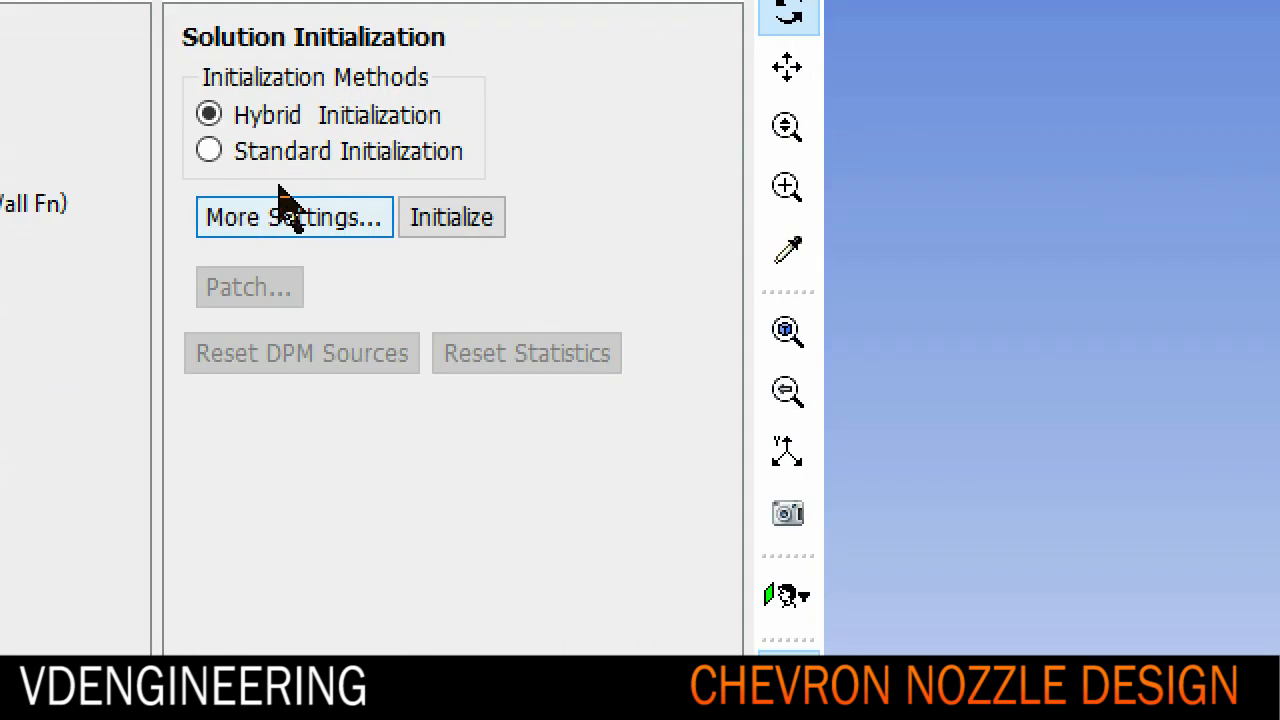
Standard-initialize the flow field computing from the inlet
{"action": "left_click", "coordinate": [208, 151]}
{"action": "left_click", "coordinate": [648, 245]}
{"action": "left_click", "coordinate": [400, 280]}
{"action": "scroll", "coordinate": [400, 350], "scroll_direction": "down", "scroll_amount": 5}
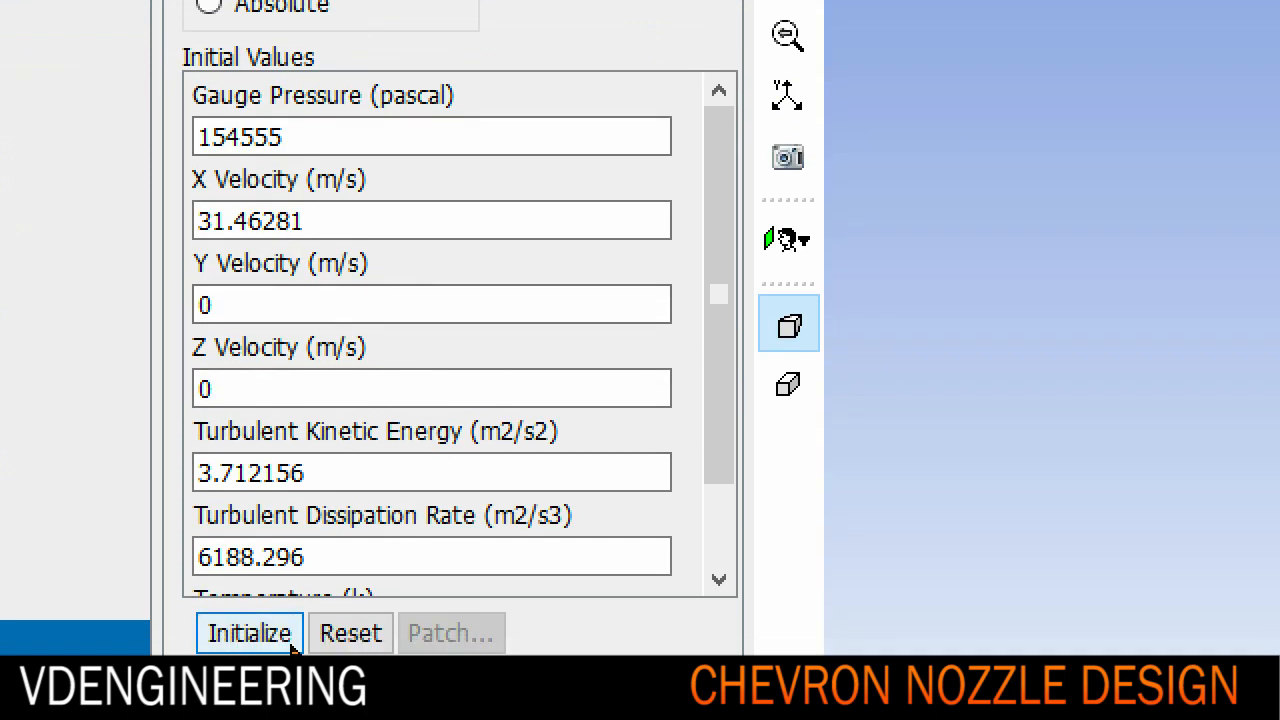
{"action": "left_click", "coordinate": [250, 633]}
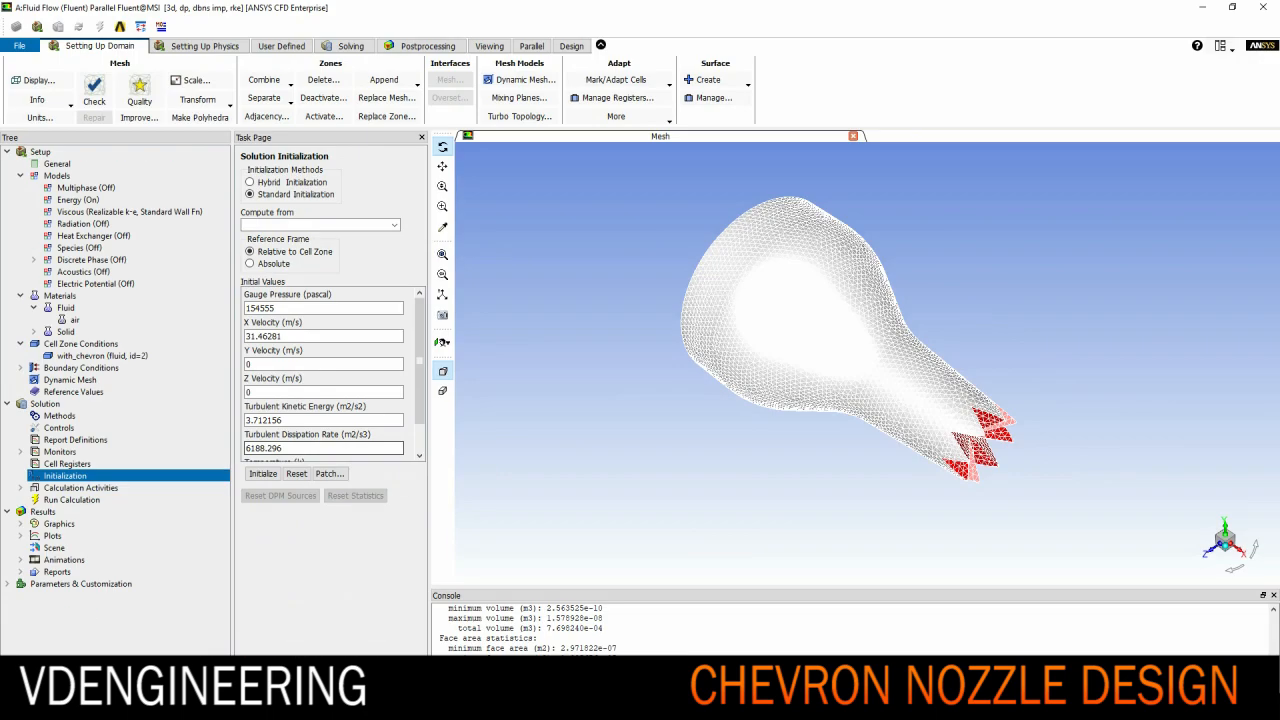
Set Run Calculation to 500 iterations and review the data file quantities
{"action": "left_click", "coordinate": [71, 499]}
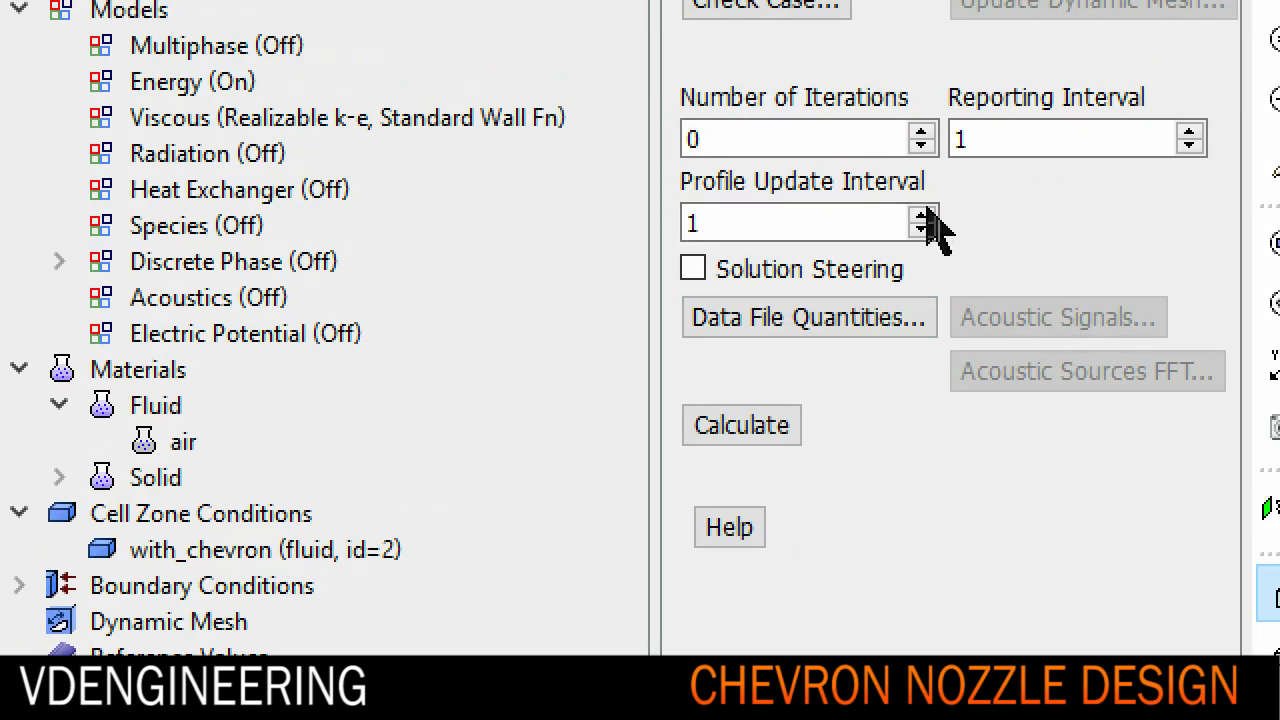
{"action": "double_click", "coordinate": [790, 207]}
{"action": "type", "text": "500"}
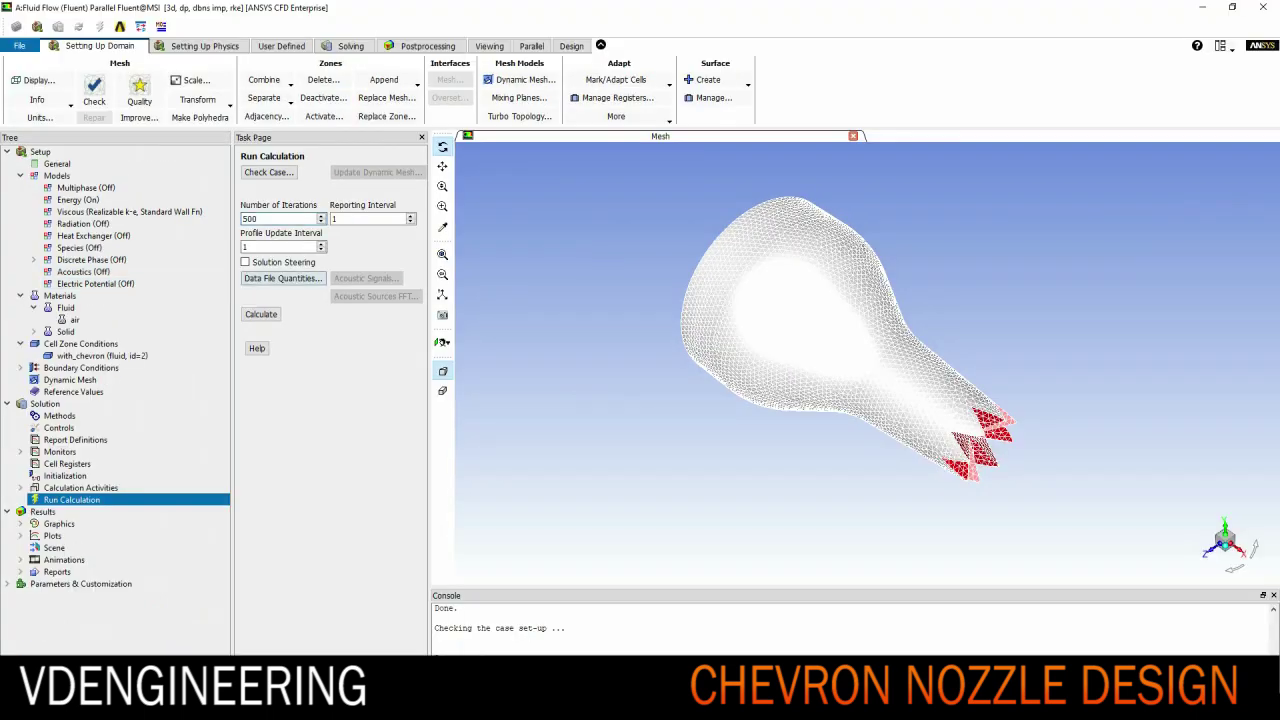
{"action": "left_click", "coordinate": [283, 278]}
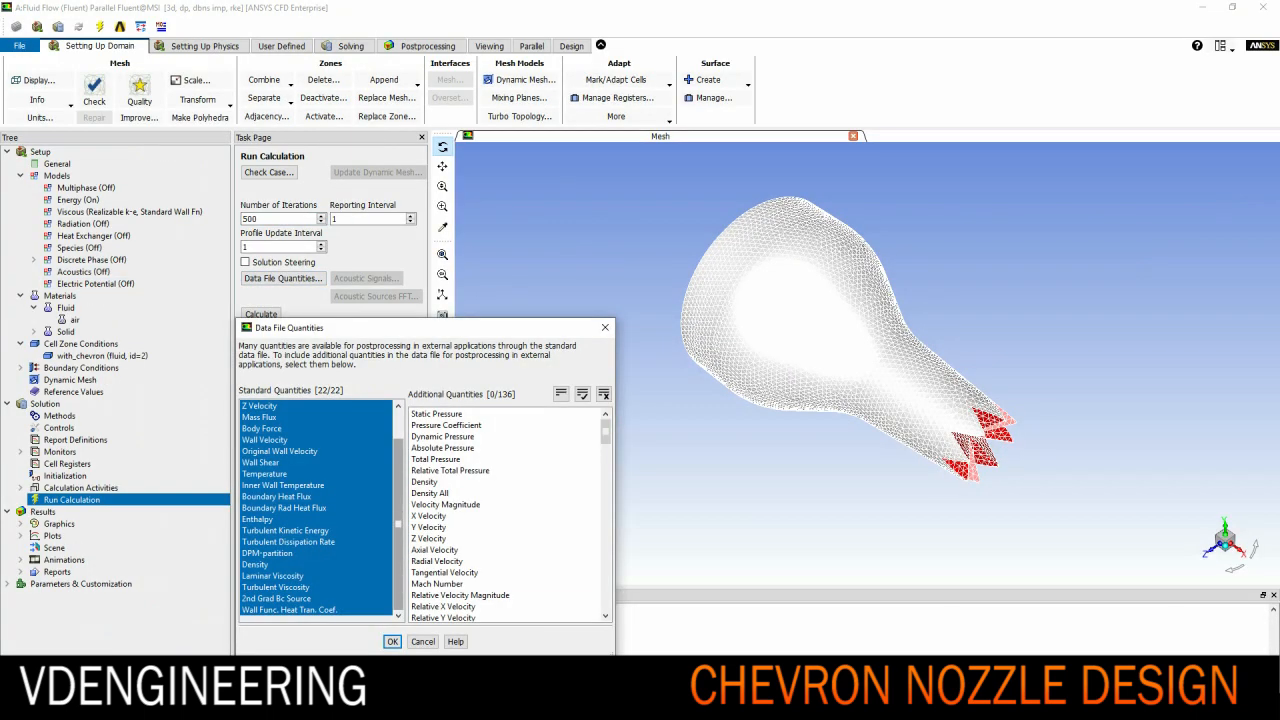
{"action": "left_click", "coordinate": [392, 641]}
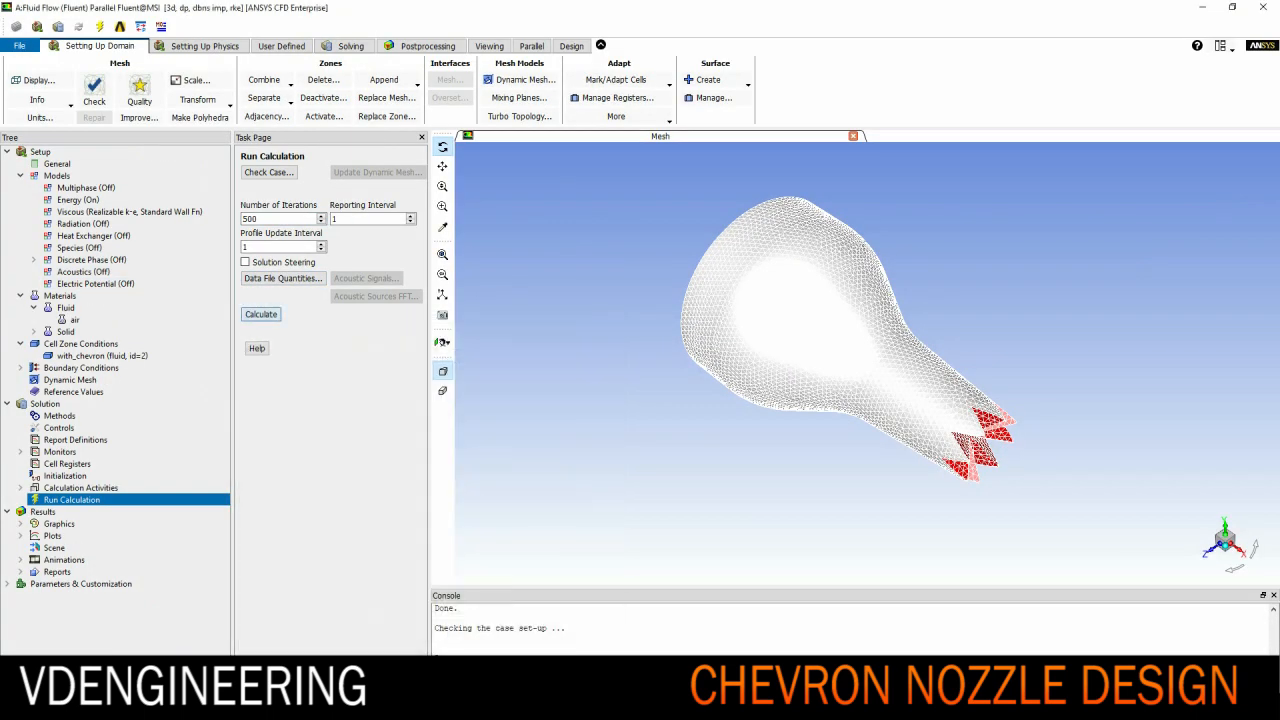
Start the 500-iteration calculation
{"action": "left_click", "coordinate": [260, 313]}
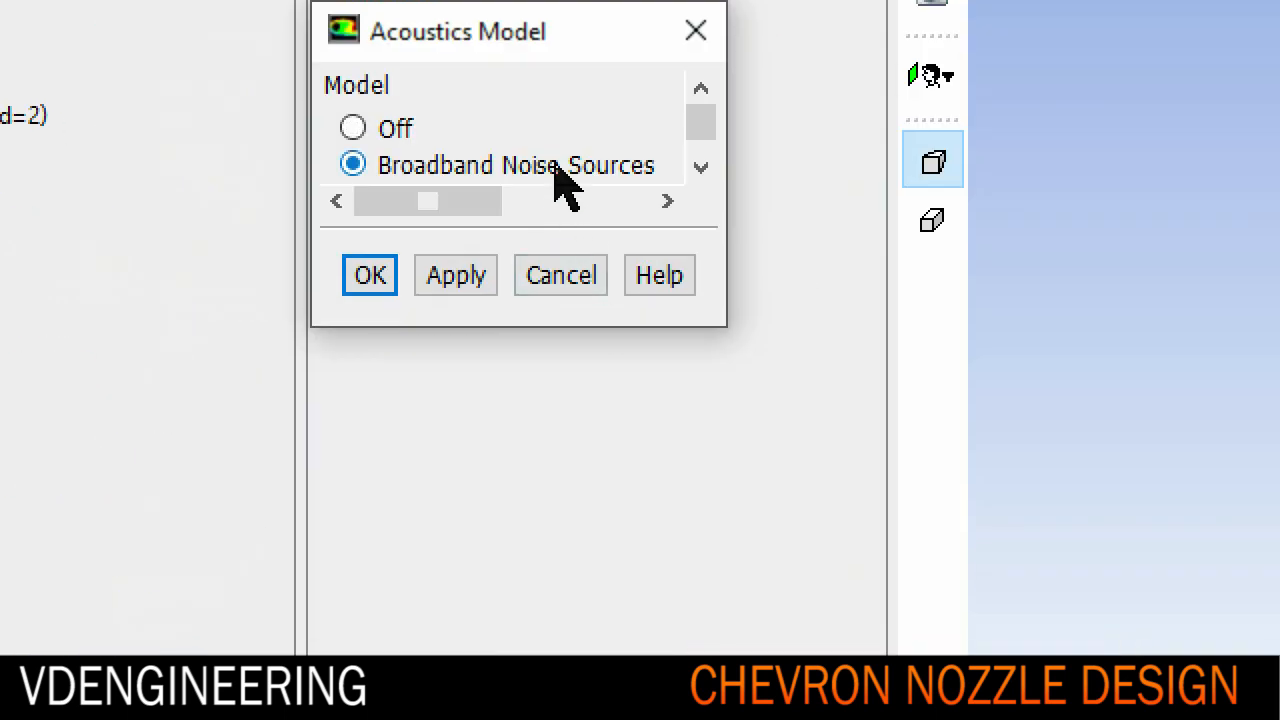
Set reference acoustic power 4E-10 and 100 realizations for broadband noise, then confirm
{"action": "double_click", "coordinate": [810, 333]}
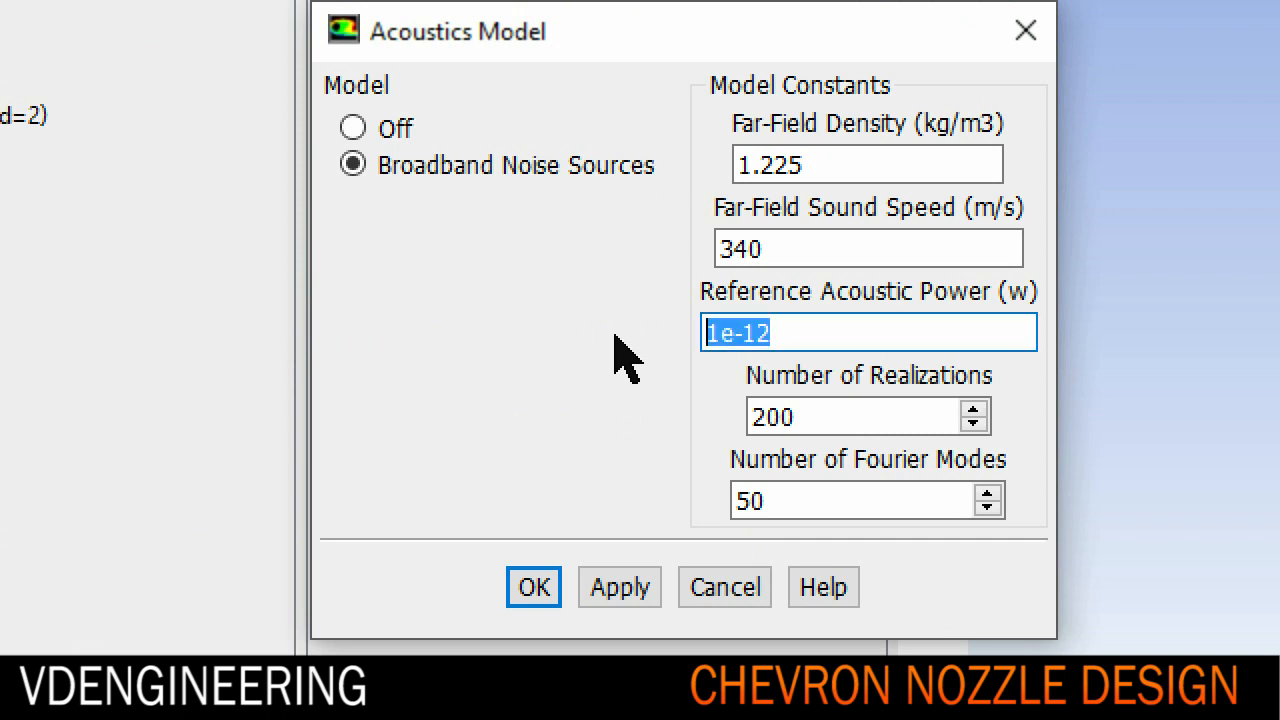
{"action": "type", "text": "4E-10"}
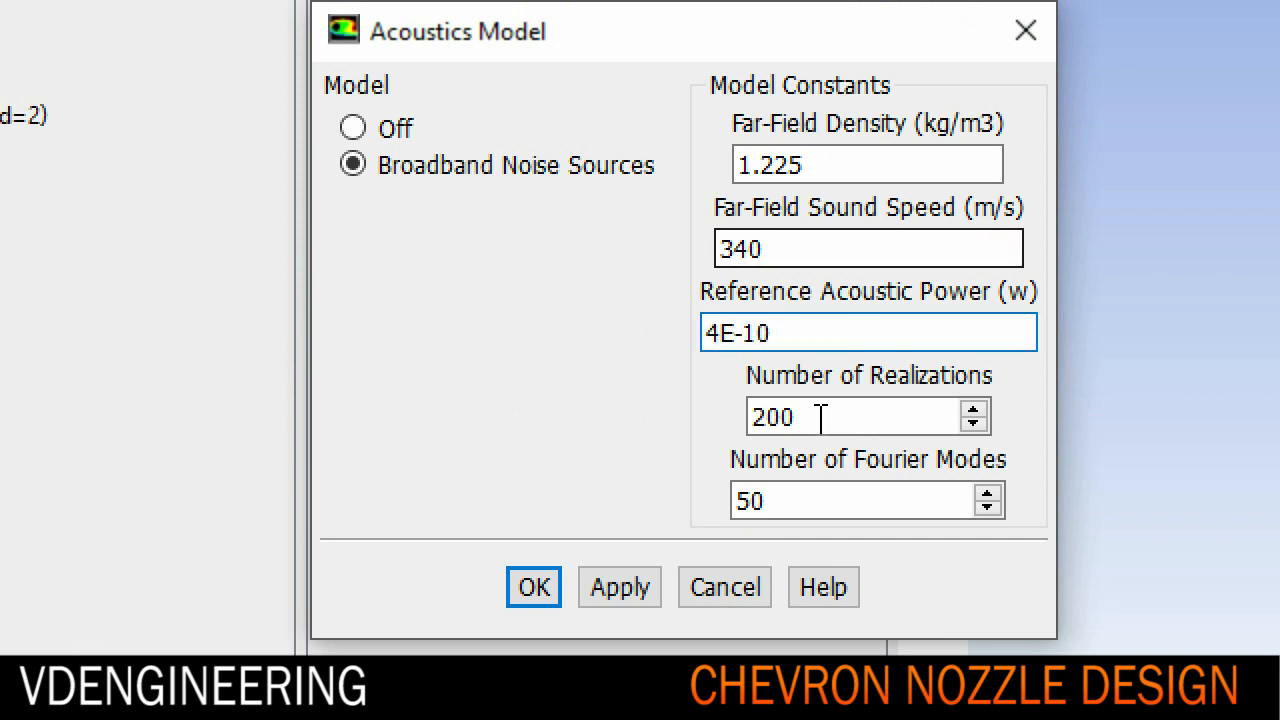
{"action": "double_click", "coordinate": [822, 417]}
{"action": "type", "text": "100"}
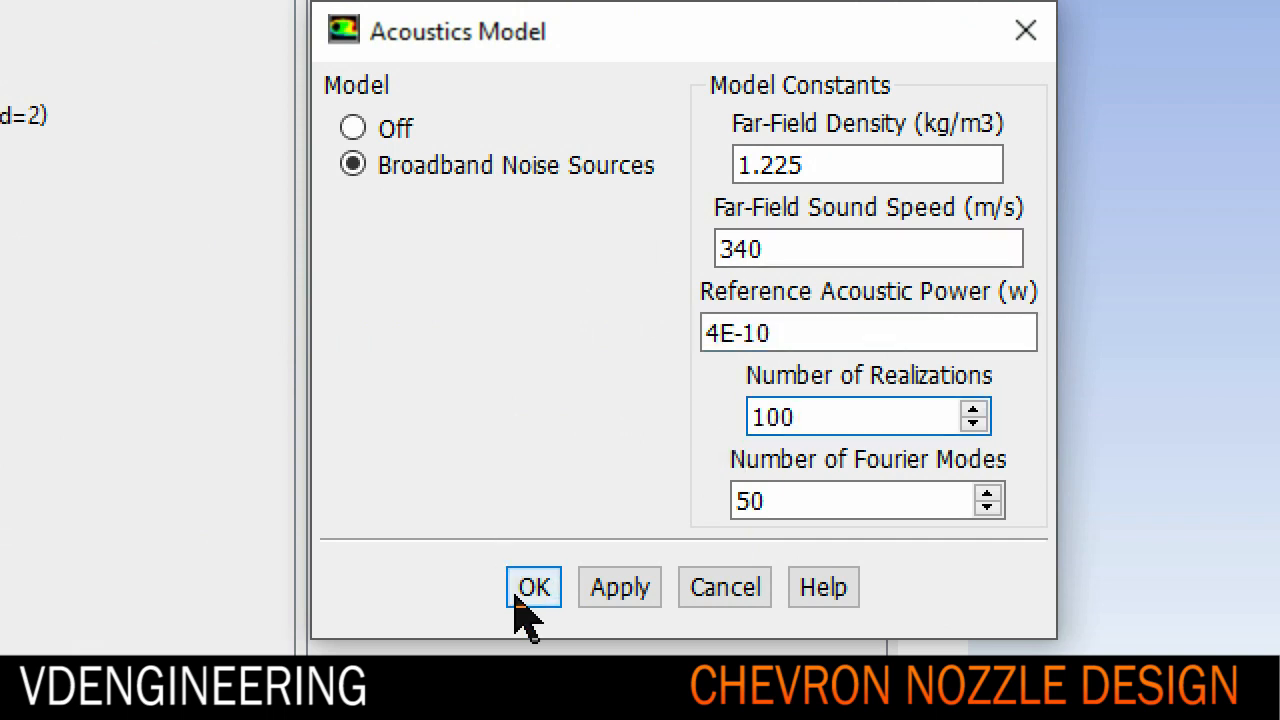
{"action": "left_click", "coordinate": [533, 587]}
{"action": "left_click", "coordinate": [66, 536]}
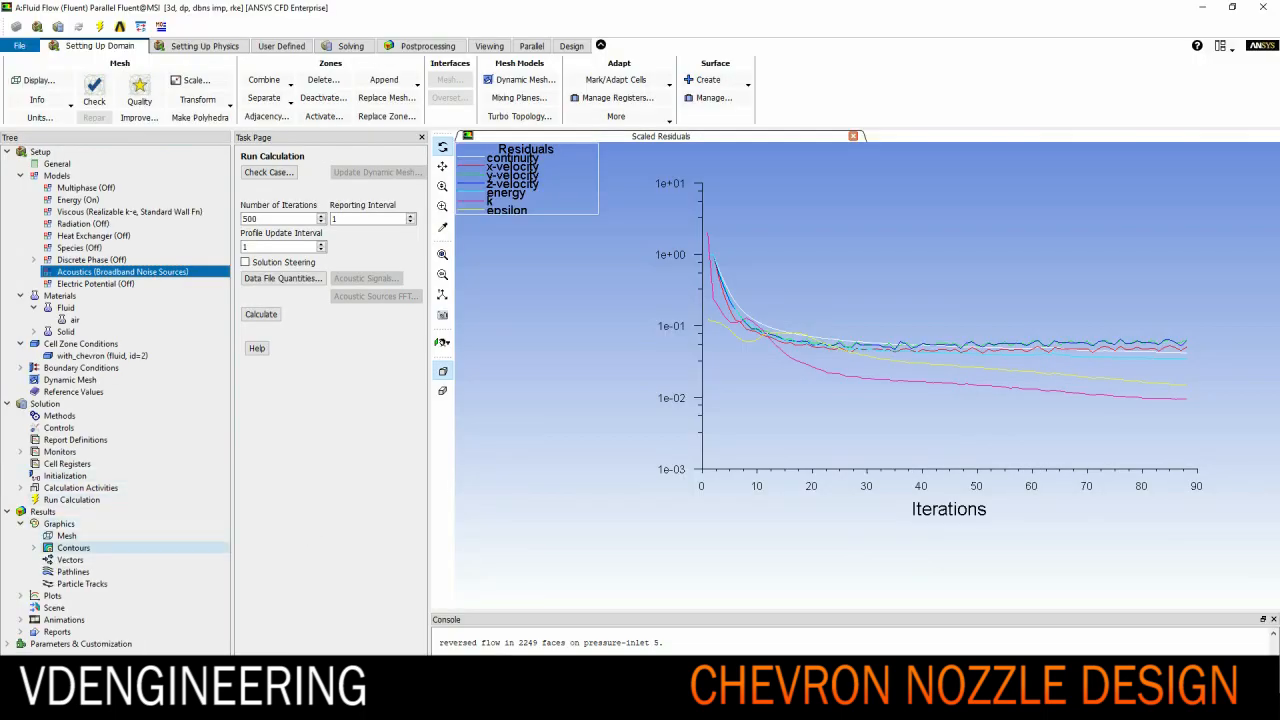
Display the mesh on the wall surface only
{"action": "double_click", "coordinate": [66, 536]}
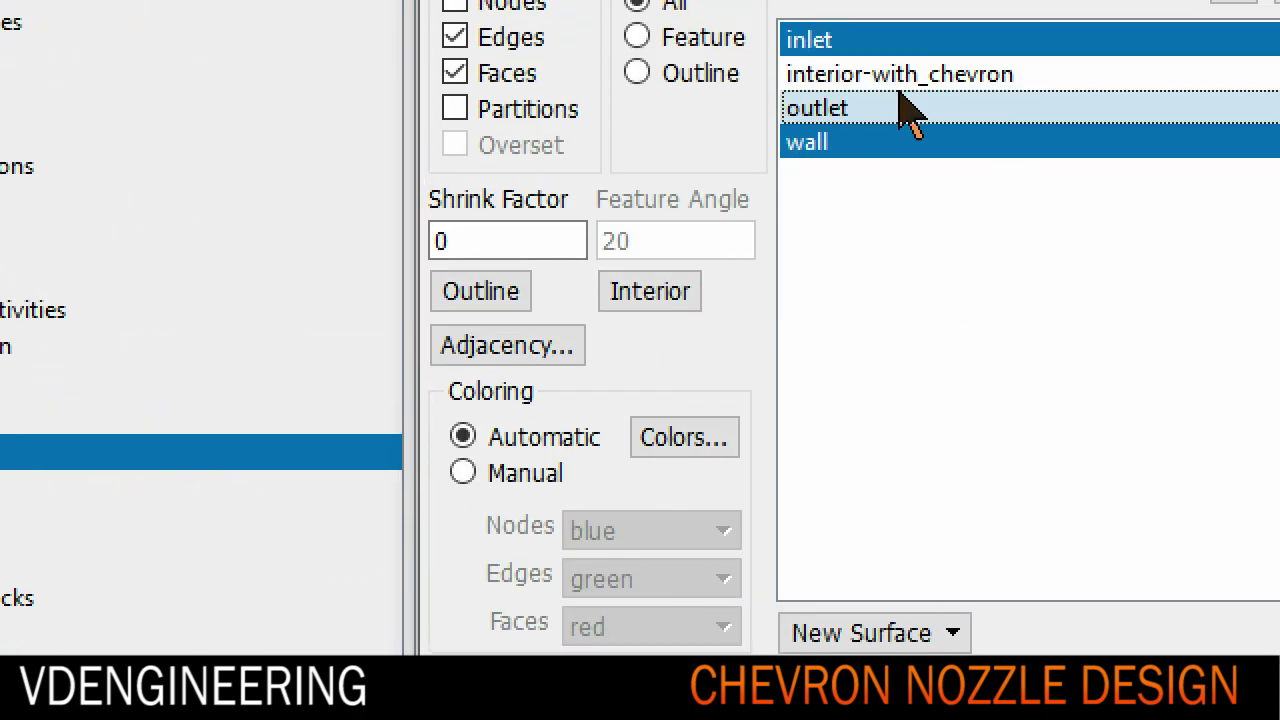
{"action": "left_click", "coordinate": [903, 142]}
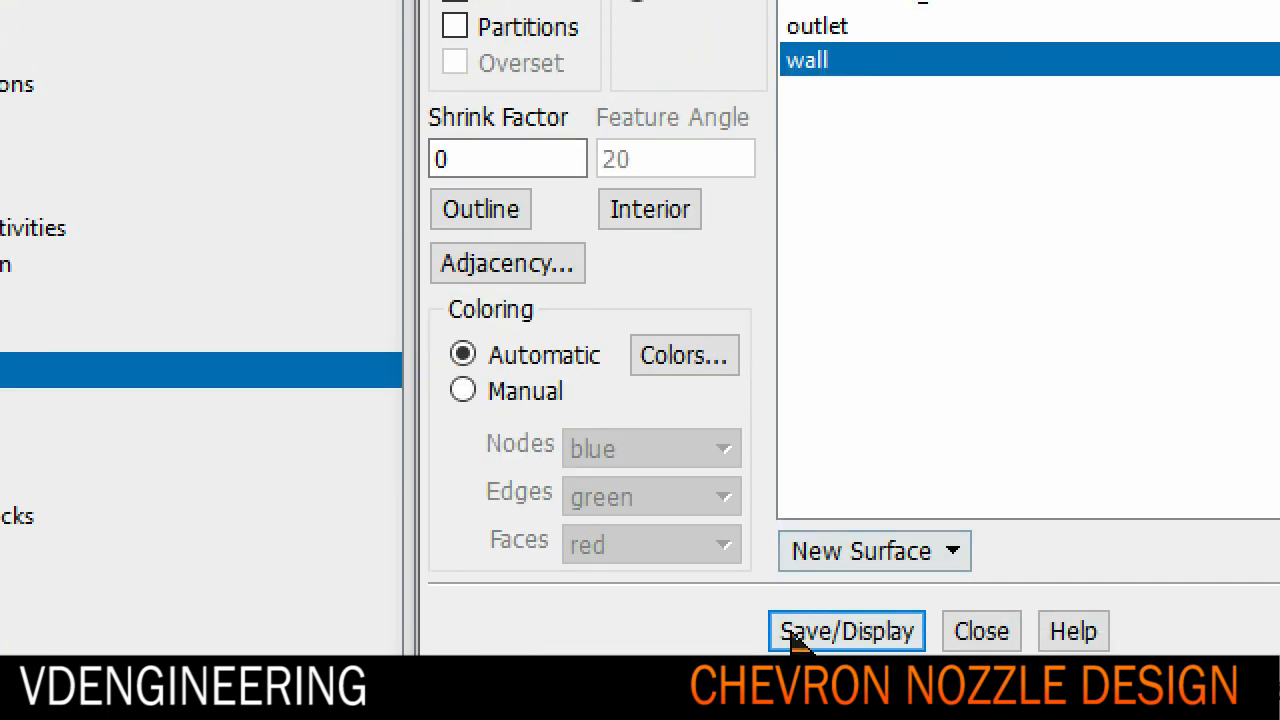
{"action": "left_click", "coordinate": [846, 630]}
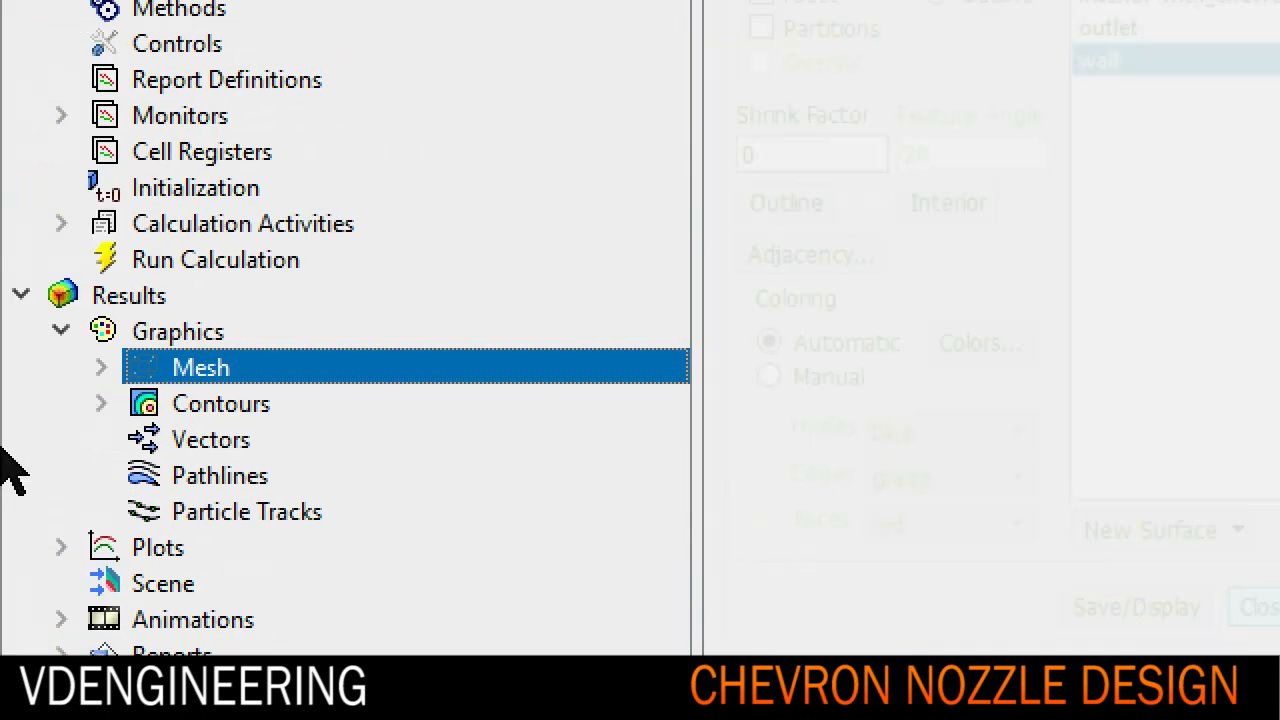
Create a contour of Acoustics > Acoustic Power Level (dB) on the wall and display it
{"action": "double_click", "coordinate": [335, 415]}
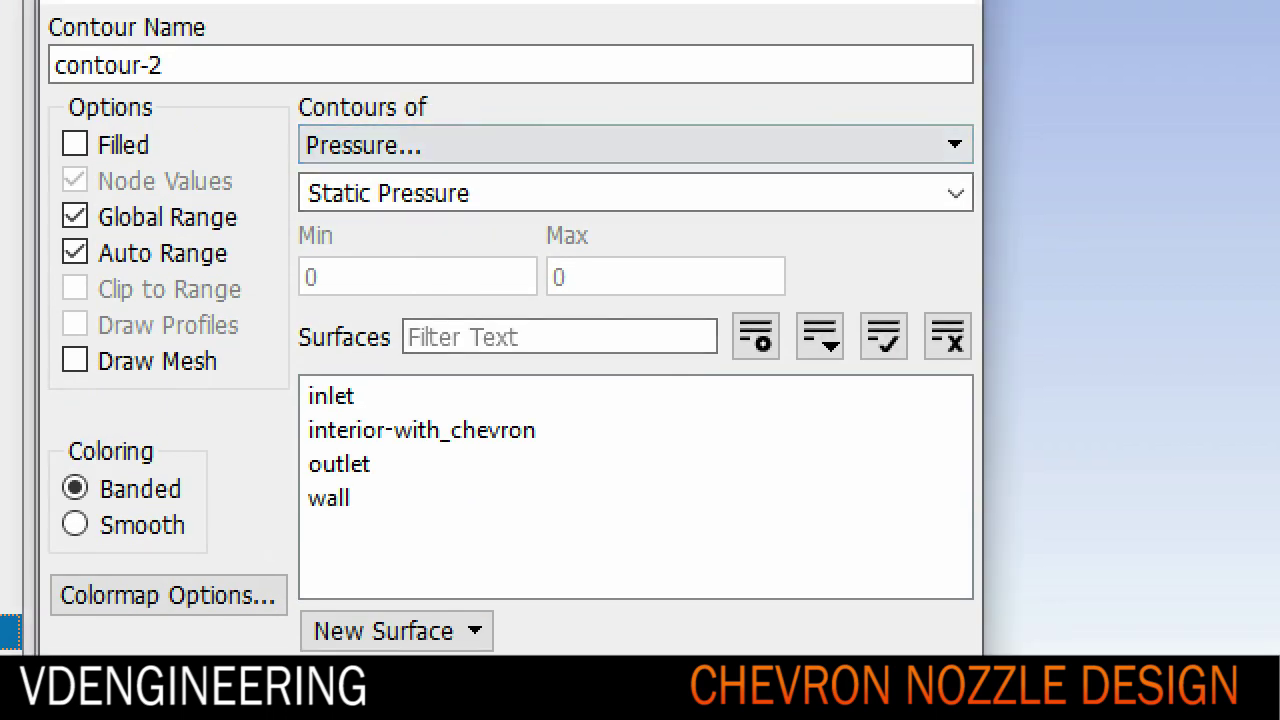
{"action": "left_click", "coordinate": [410, 145]}
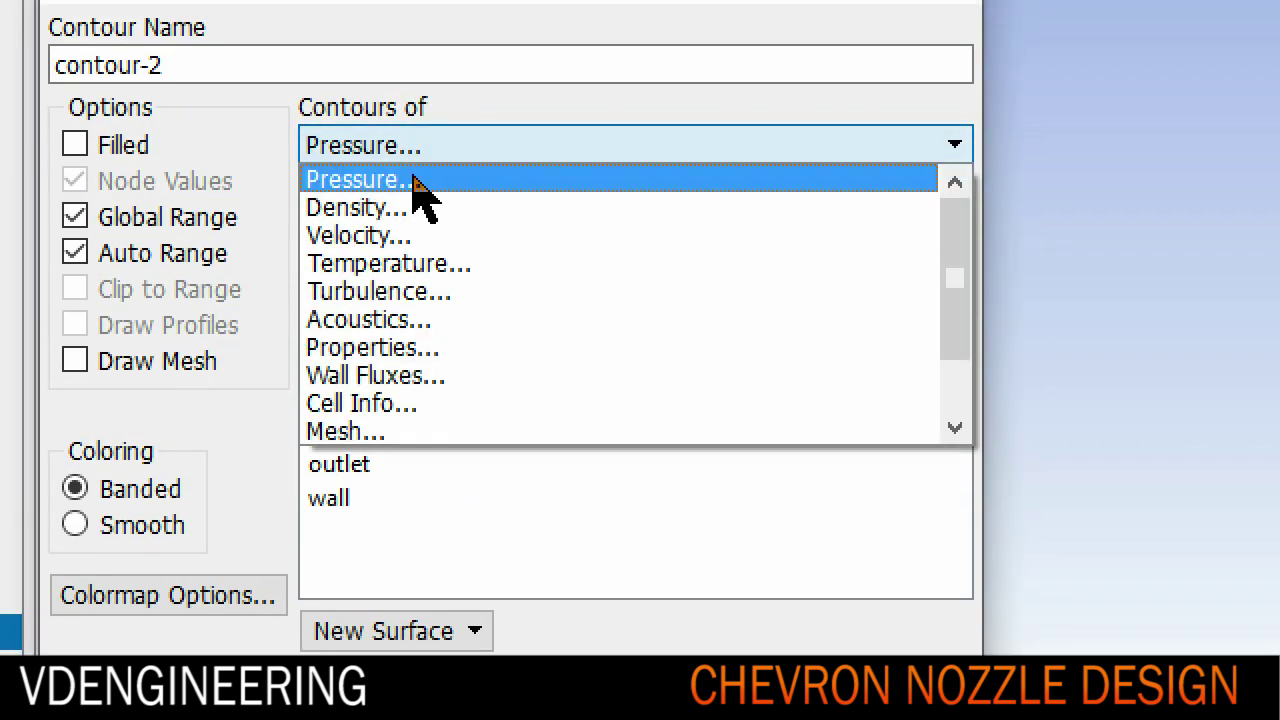
{"action": "left_click", "coordinate": [400, 320]}
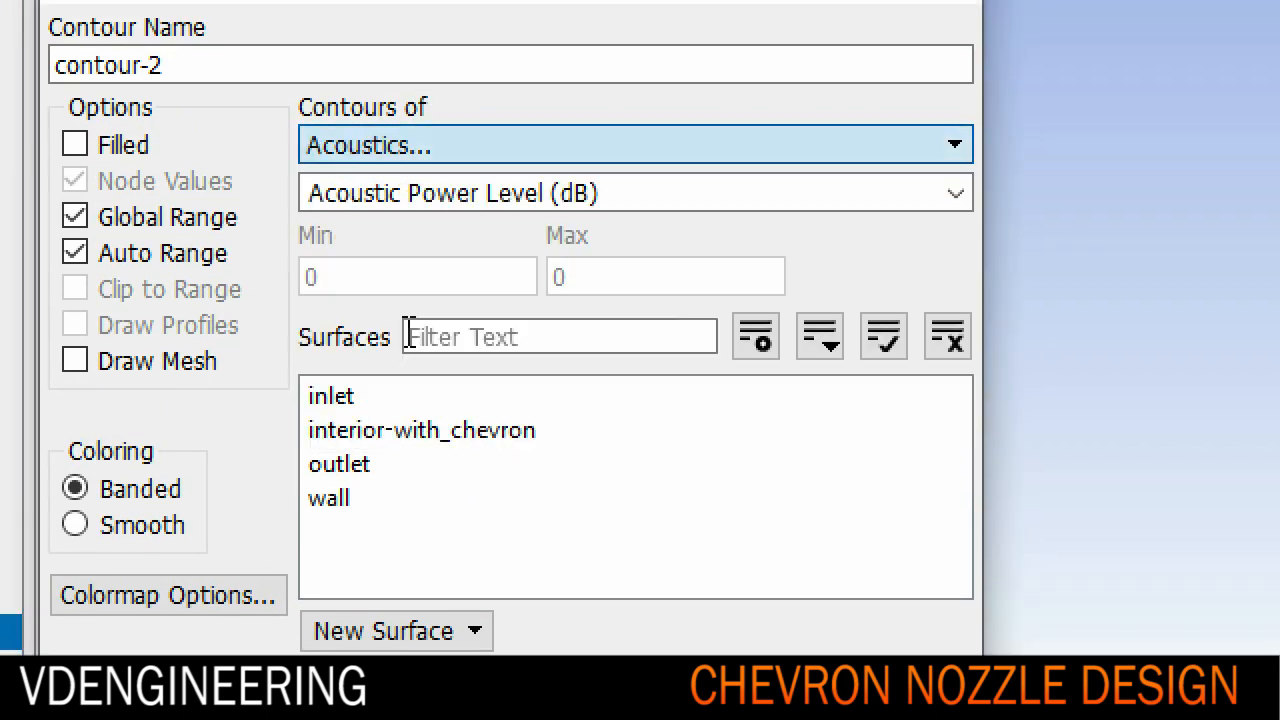
{"action": "left_click", "coordinate": [955, 193]}
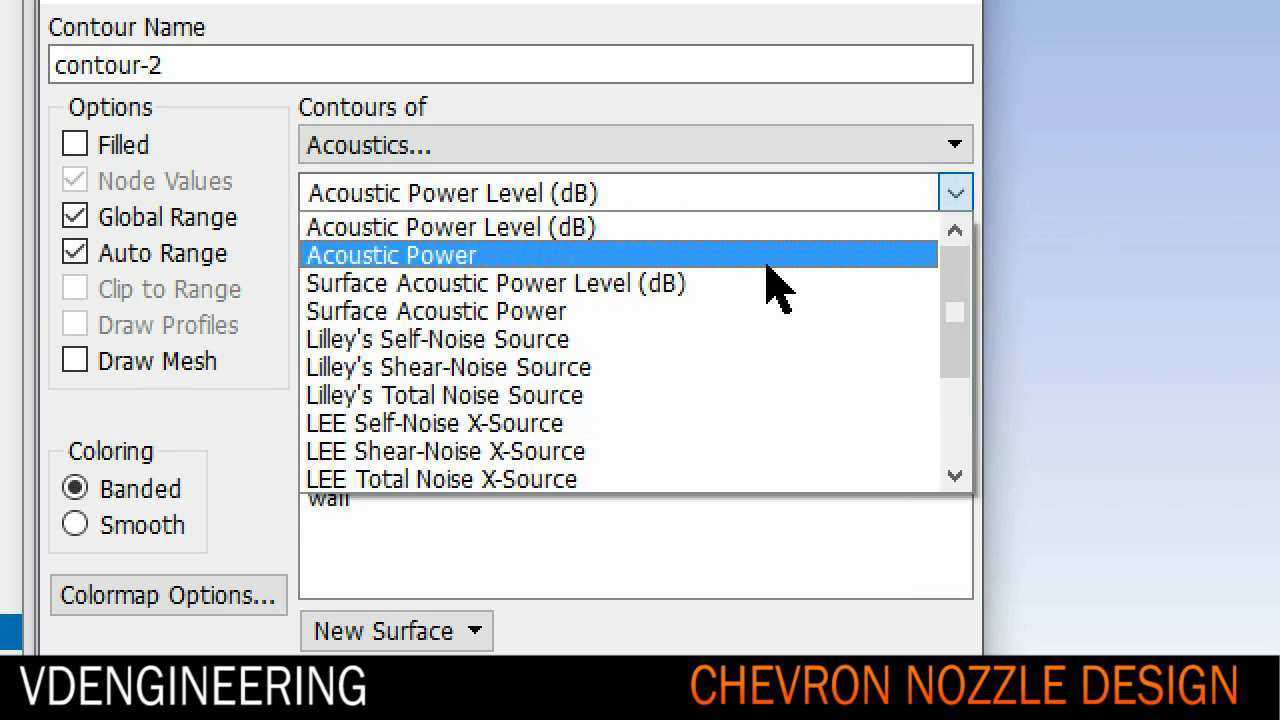
{"action": "left_click", "coordinate": [770, 256]}
{"action": "left_click", "coordinate": [955, 193]}
{"action": "left_click", "coordinate": [920, 232]}
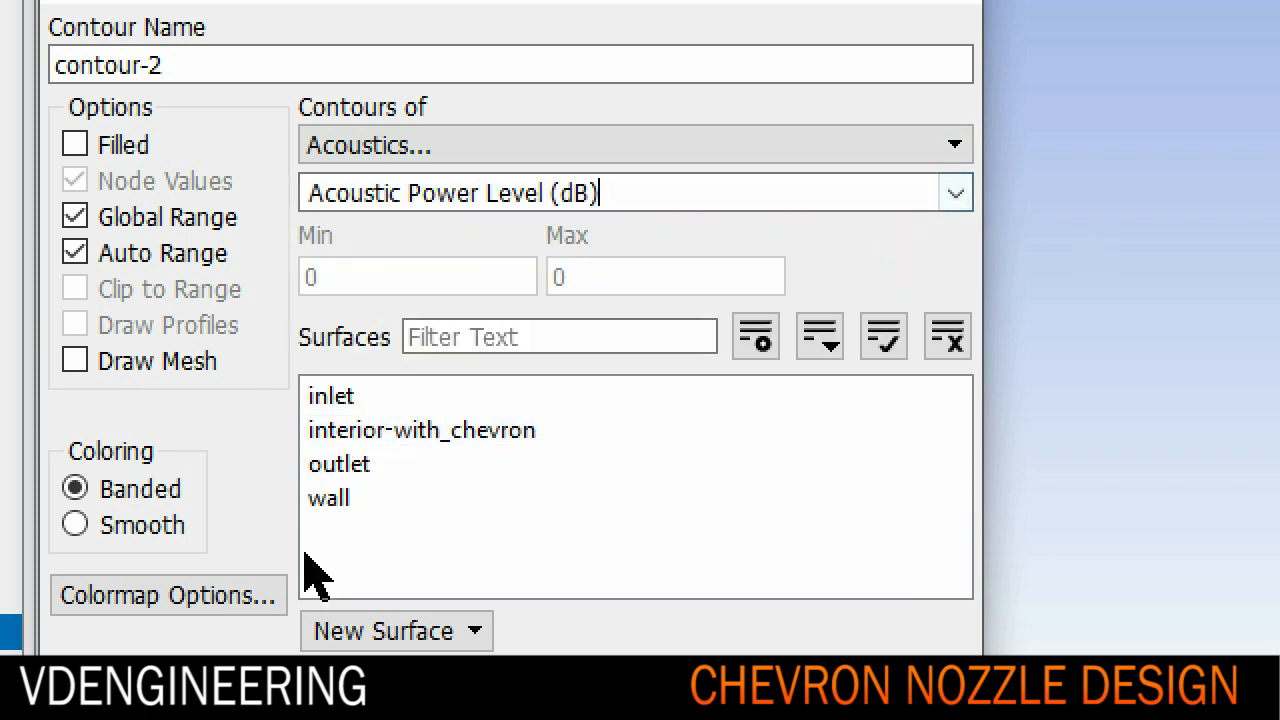
{"action": "left_click", "coordinate": [330, 498]}
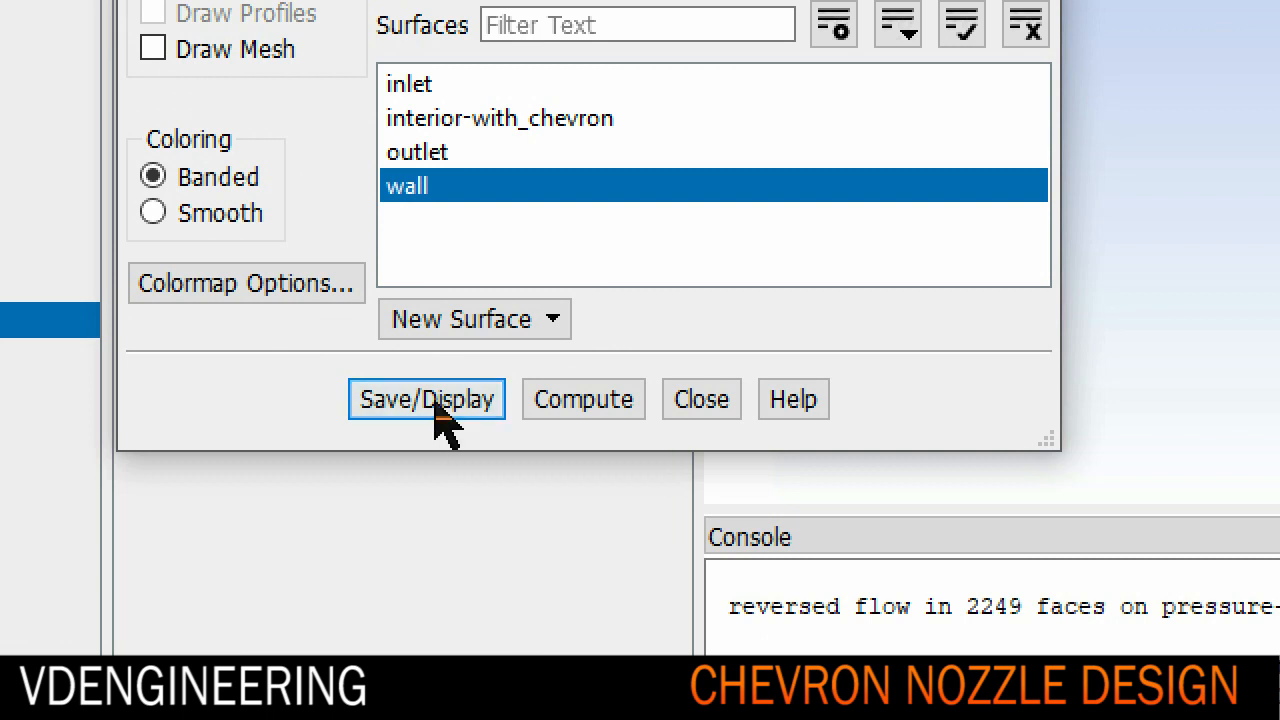
{"action": "left_click", "coordinate": [427, 479]}
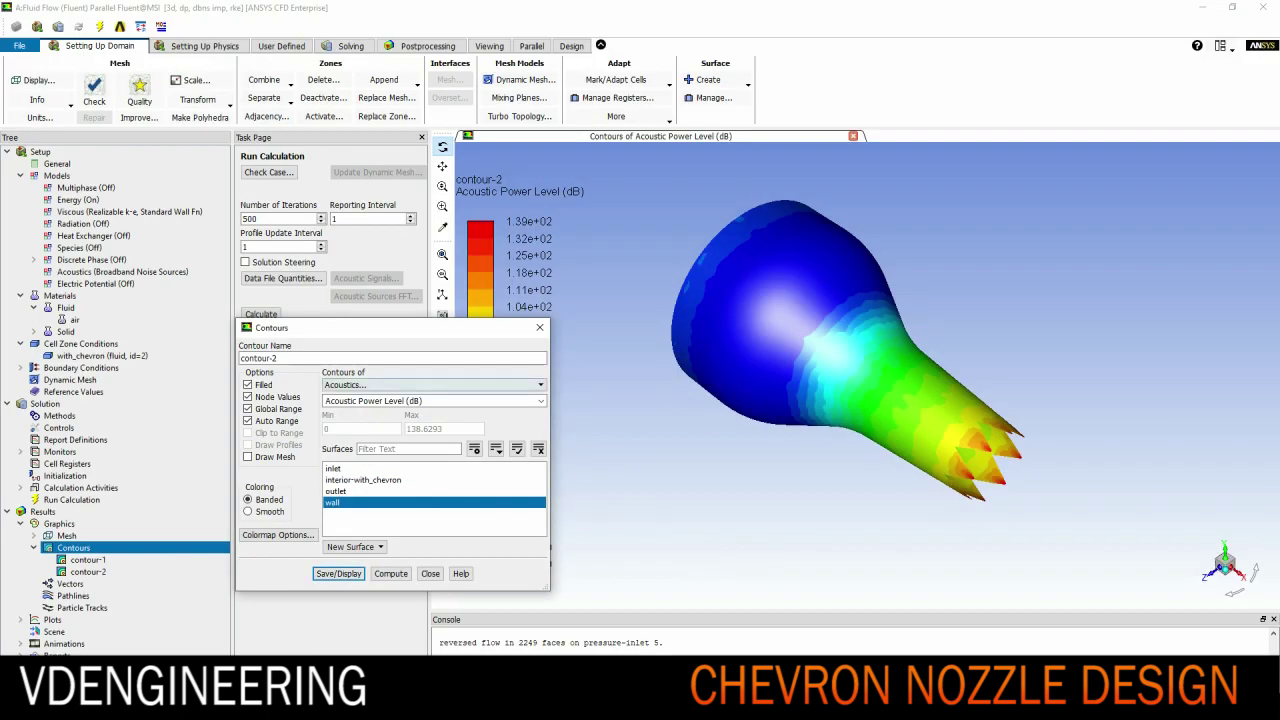
Close the Contours dialog, keeping the ~139 dB chevron-tip contours on screen
{"action": "left_click", "coordinate": [540, 328]}
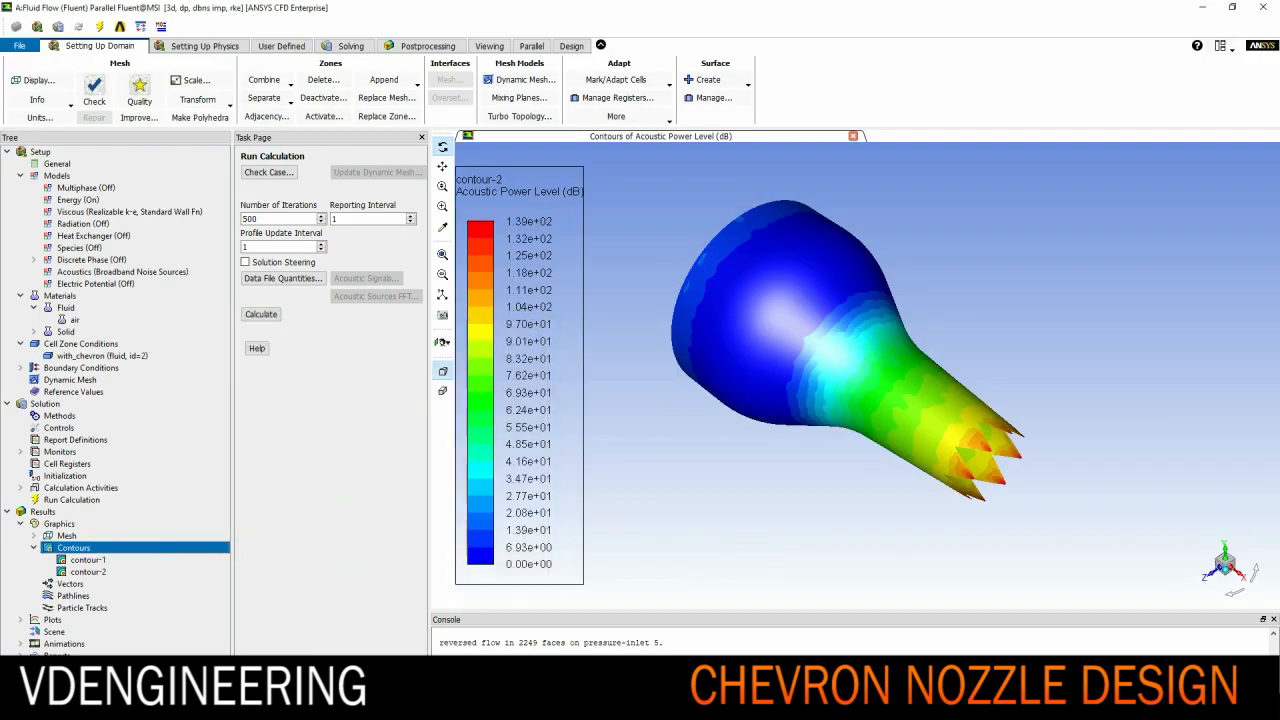